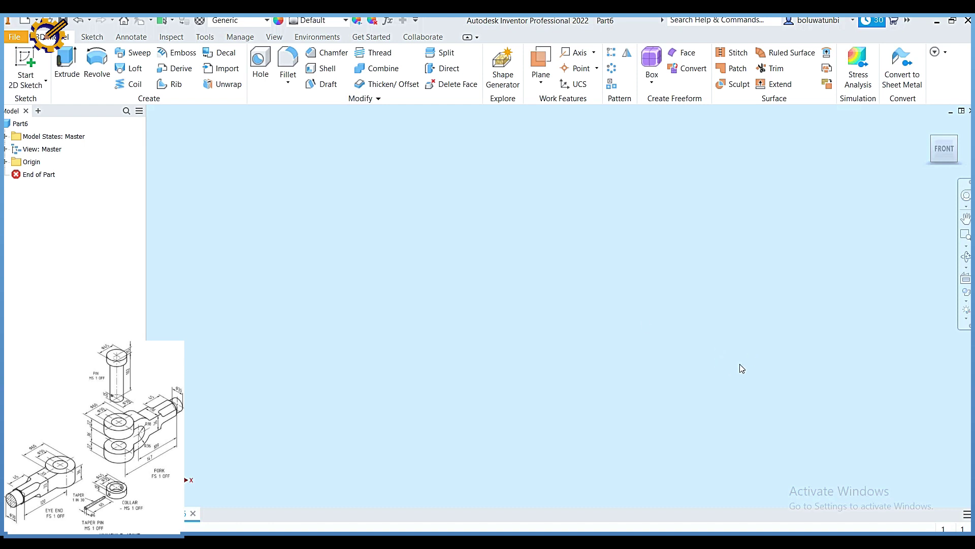
Start a sketch on the right-facing origin plane and draw a 60 mm diameter circle centred on the origin
{"action": "left_click", "coordinate": [33, 63]}
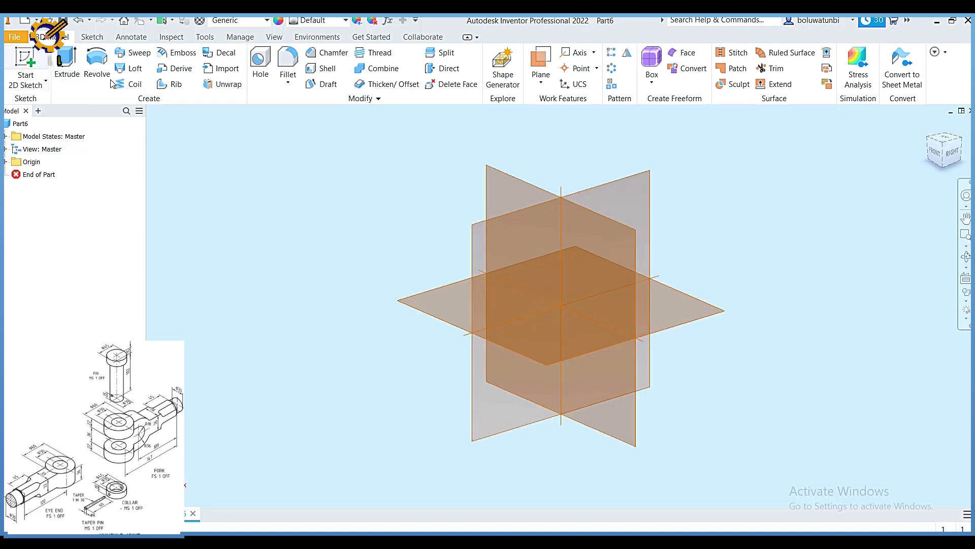
{"action": "left_click", "coordinate": [520, 245]}
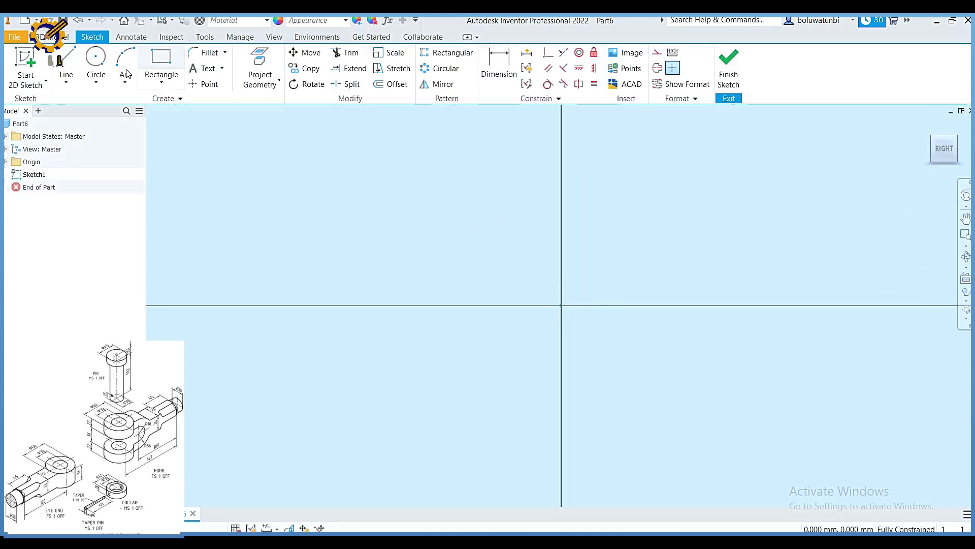
{"action": "left_click", "coordinate": [96, 61]}
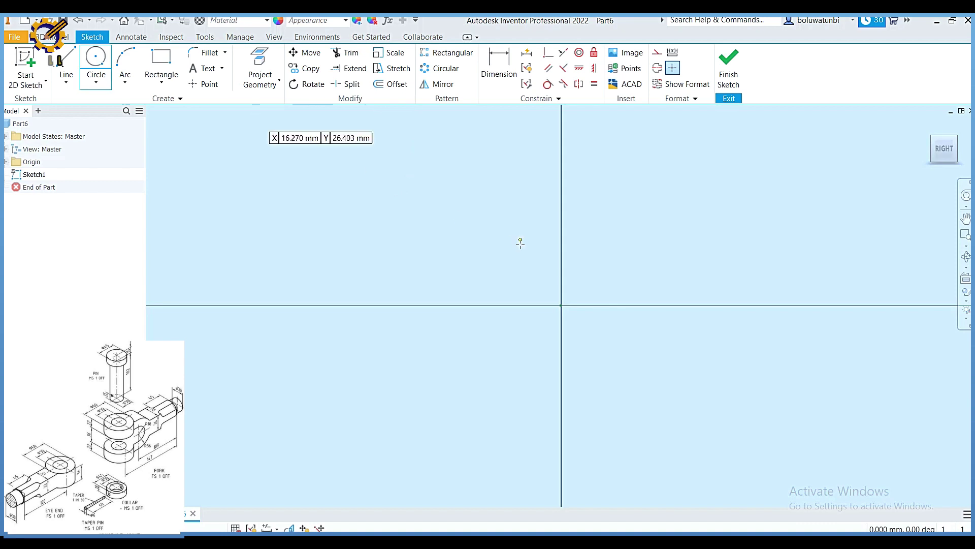
{"action": "left_click", "coordinate": [561, 304]}
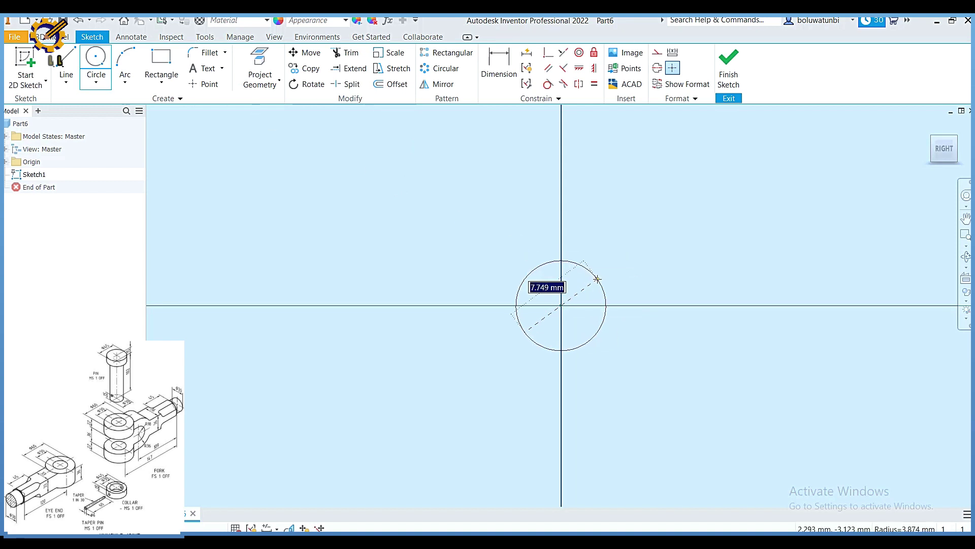
{"action": "type", "text": "60"}
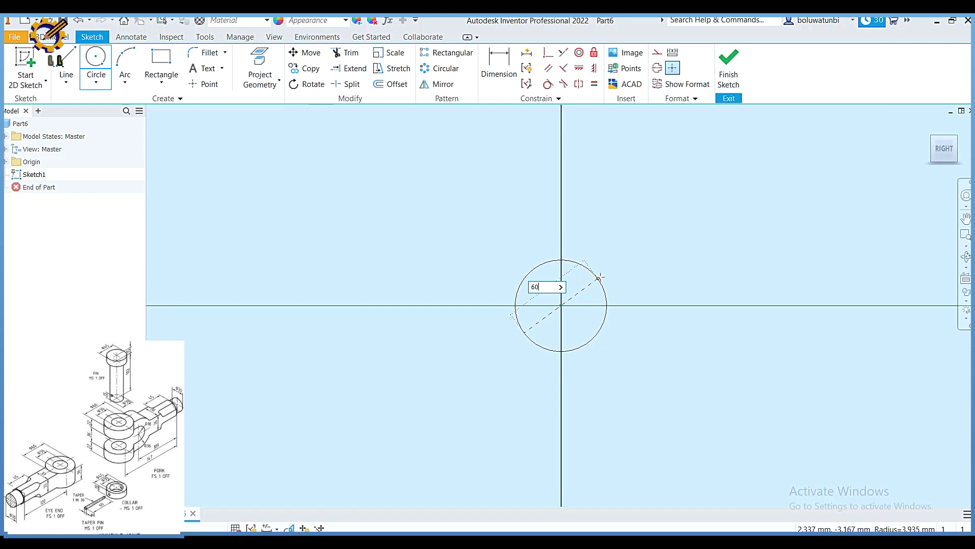
{"action": "key", "text": "Return"}
Draw a concentric 30 mm diameter circle inside the 60 mm circle
{"action": "left_click", "coordinate": [561, 305]}
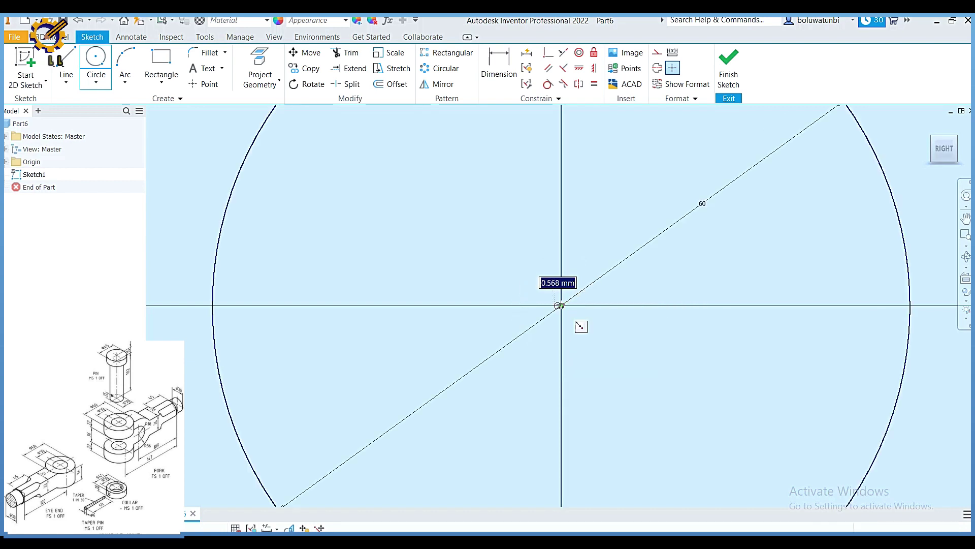
{"action": "left_click", "coordinate": [96, 58]}
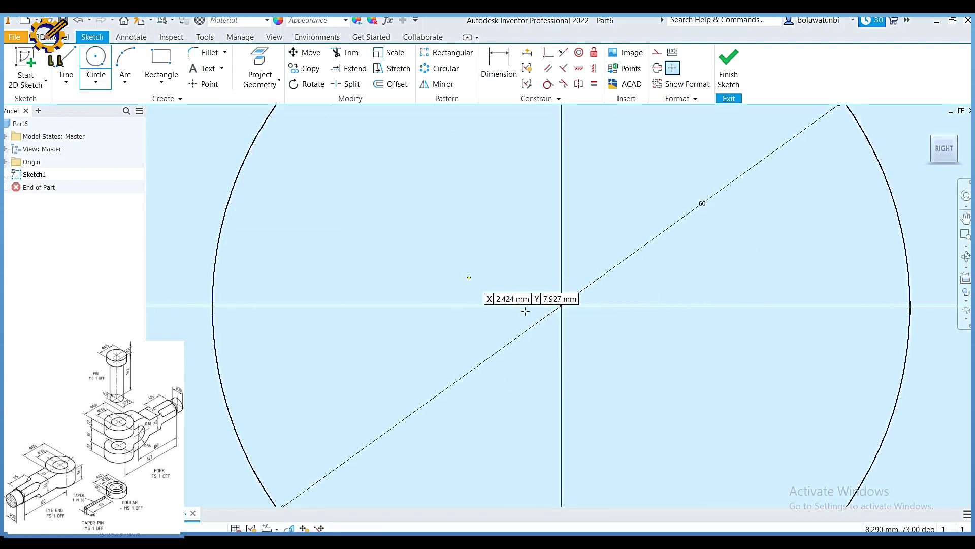
{"action": "left_click", "coordinate": [561, 304]}
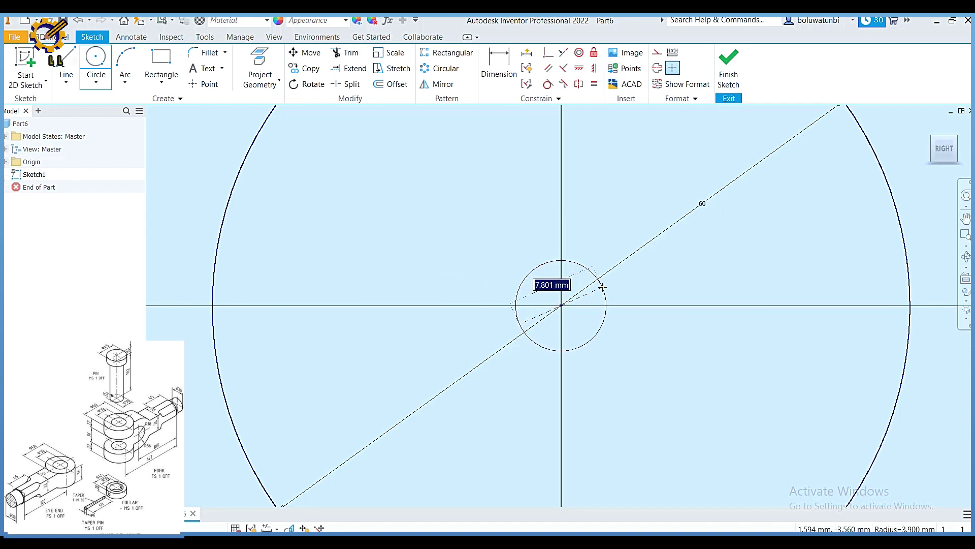
{"action": "type", "text": "30"}
{"action": "key", "text": "Return"}
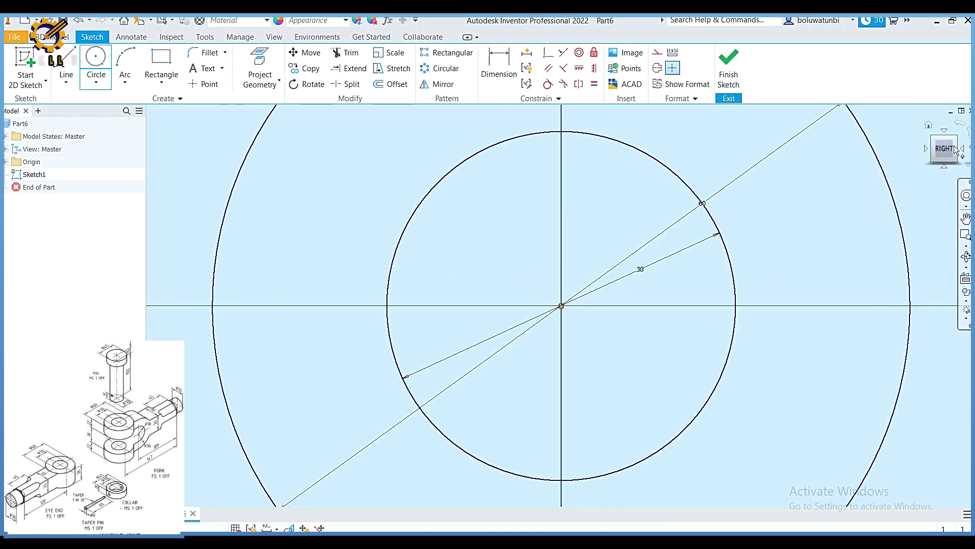
Sketch a three-sided horizontal arm outline extending right from the outer circle, about 75 mm long and 27 mm wide
{"action": "scroll", "coordinate": [790, 264], "scroll_direction": "down", "scroll_amount": 5}
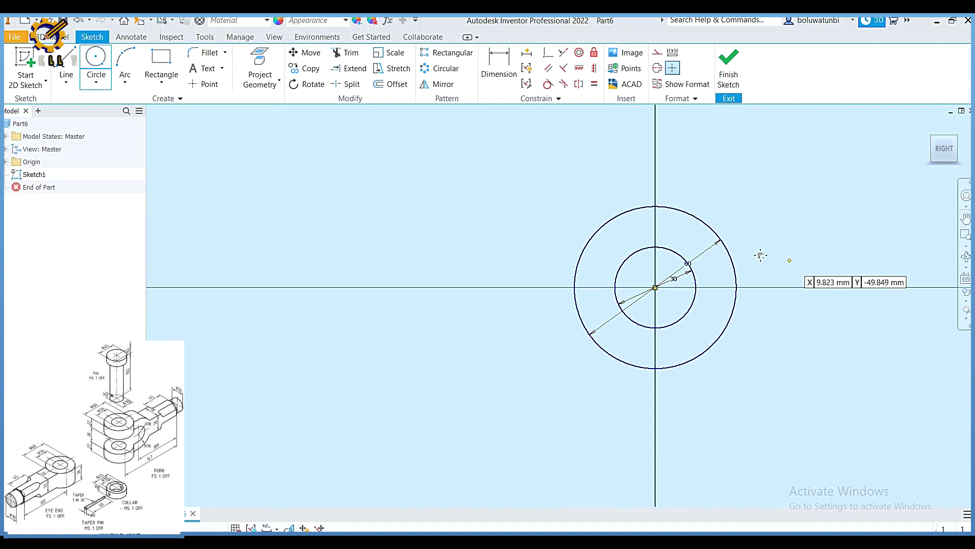
{"action": "middle_click_drag", "start_coordinate": [759, 254], "coordinate": [605, 229]}
{"action": "key", "text": "l"}
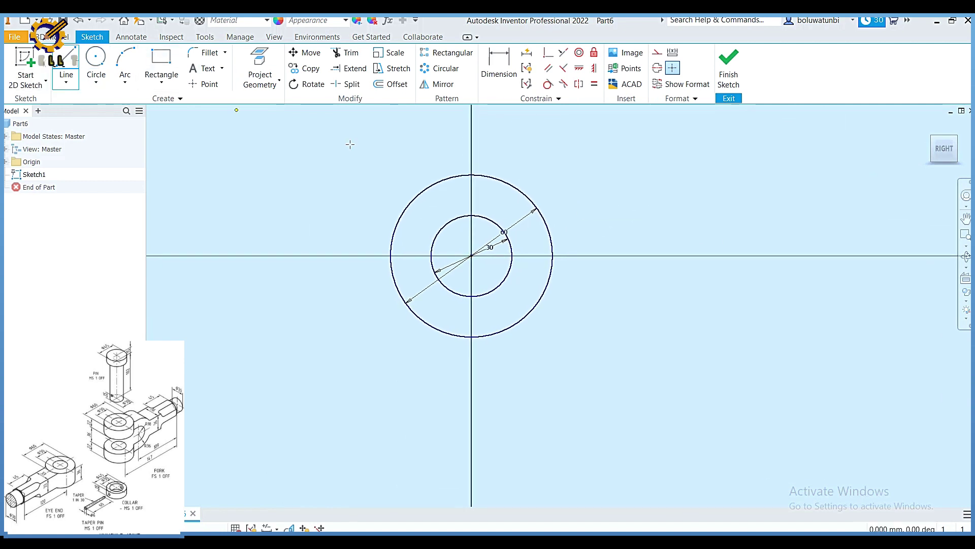
{"action": "left_click", "coordinate": [546, 222]}
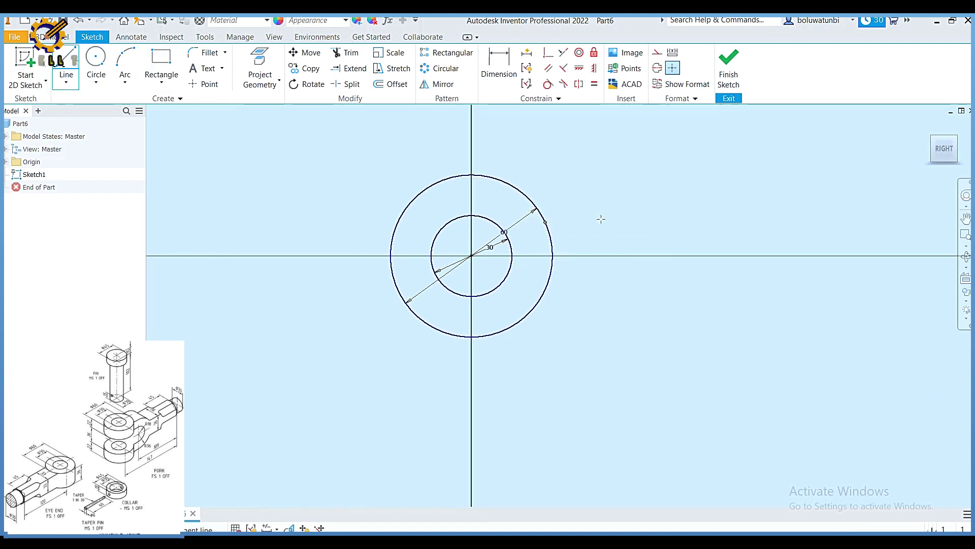
{"action": "left_click", "coordinate": [742, 223]}
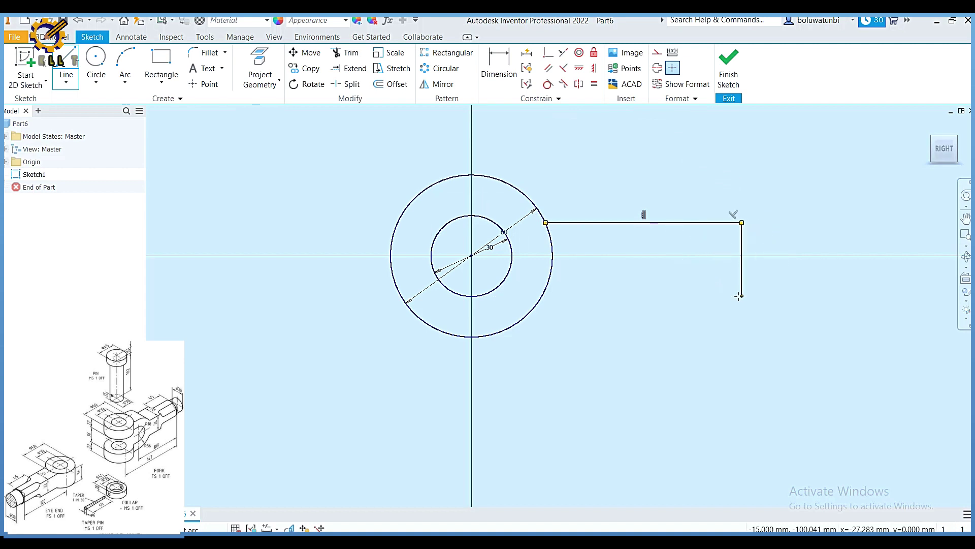
{"action": "left_click", "coordinate": [741, 296]}
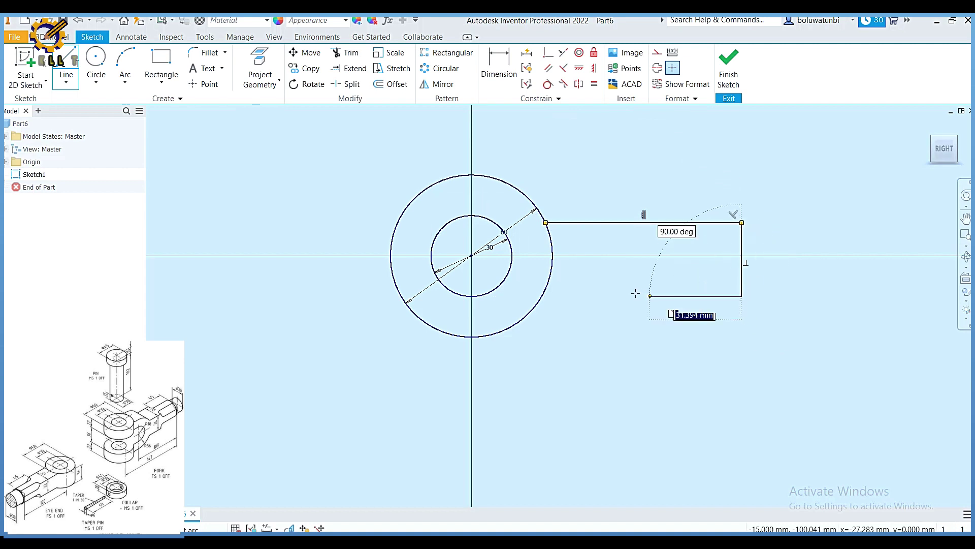
{"action": "double_click", "coordinate": [542, 295]}
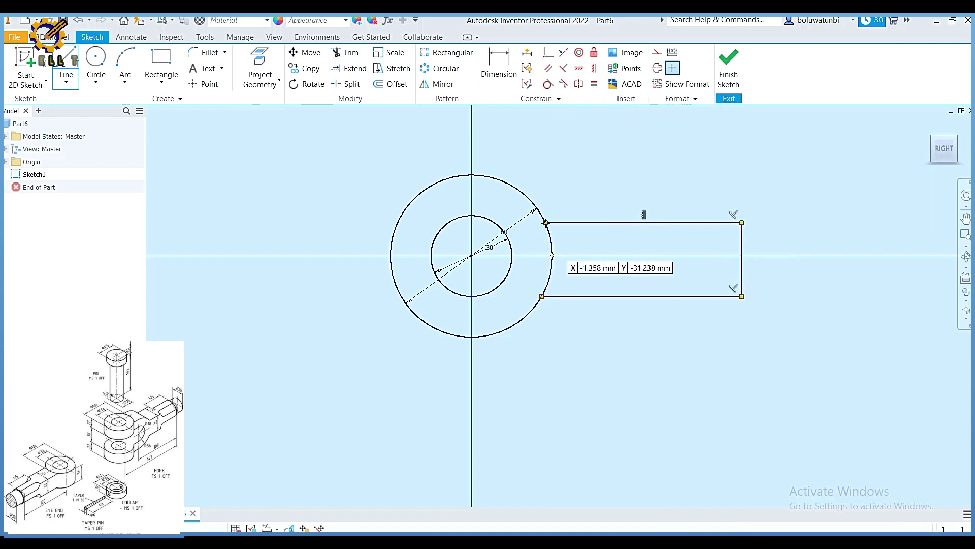
Draw a horizontal construction line from the circles' centre out past the outer circle, on the side opposite the arm
{"action": "left_click", "coordinate": [656, 53]}
{"action": "left_click", "coordinate": [471, 255]}
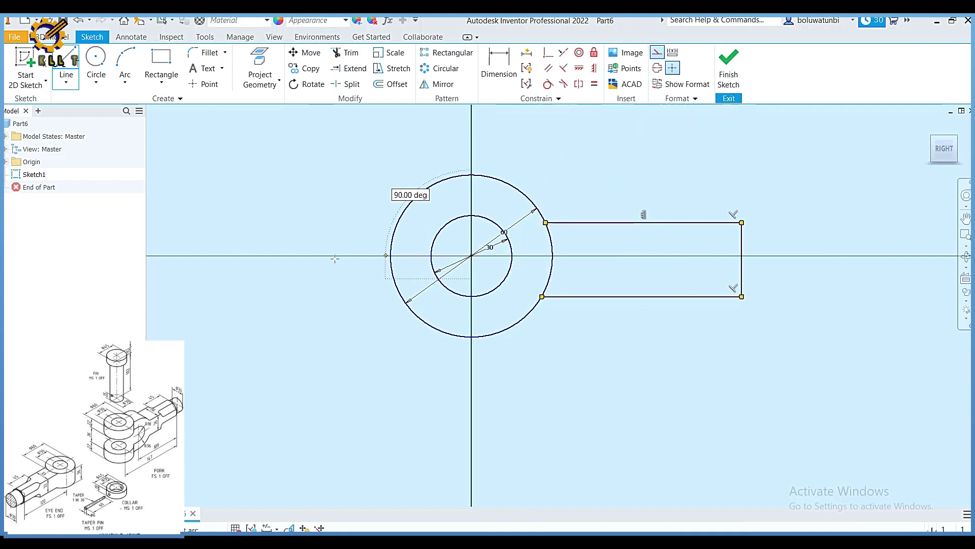
{"action": "left_click", "coordinate": [231, 256]}
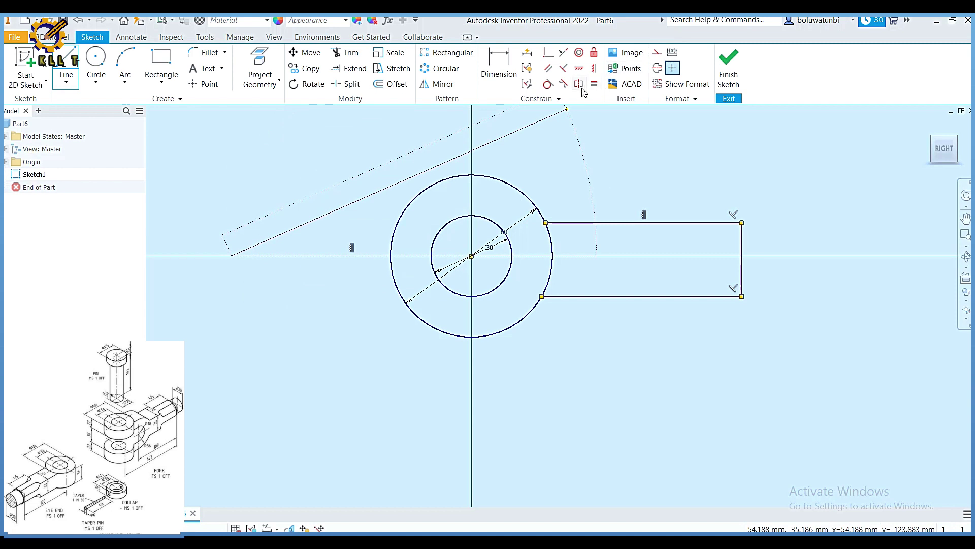
Make the arm's upper and lower edges symmetric about the construction line
{"action": "left_click", "coordinate": [579, 84]}
{"action": "left_click", "coordinate": [621, 222]}
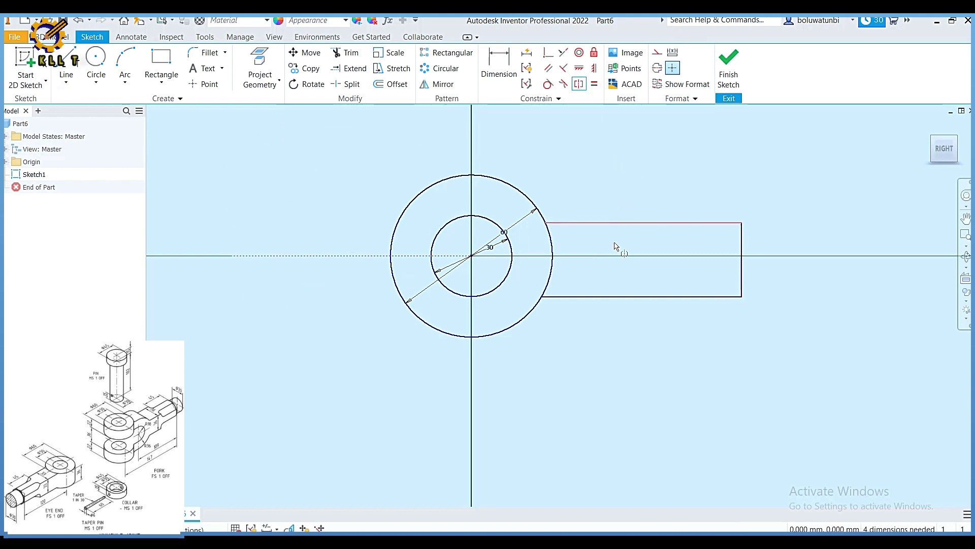
{"action": "left_click", "coordinate": [609, 296]}
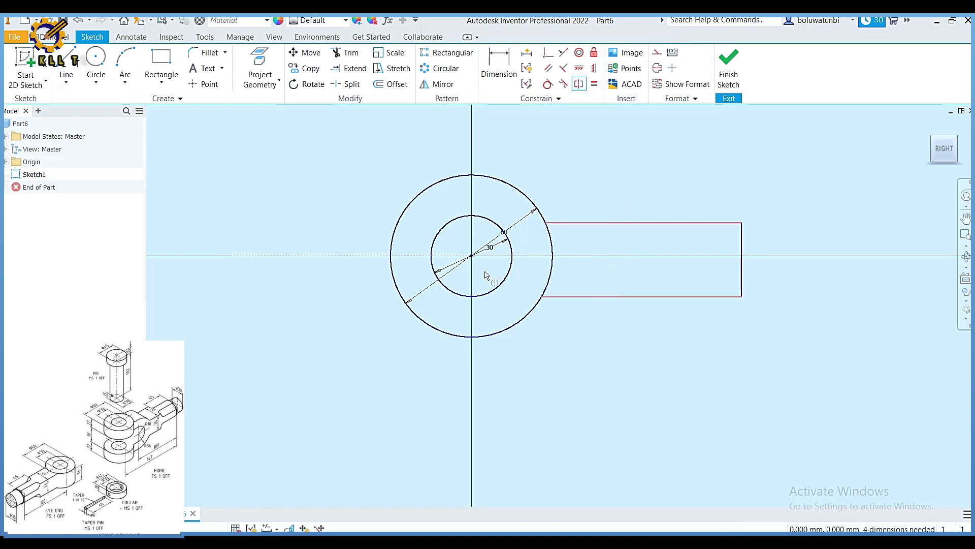
{"action": "left_click", "coordinate": [375, 255]}
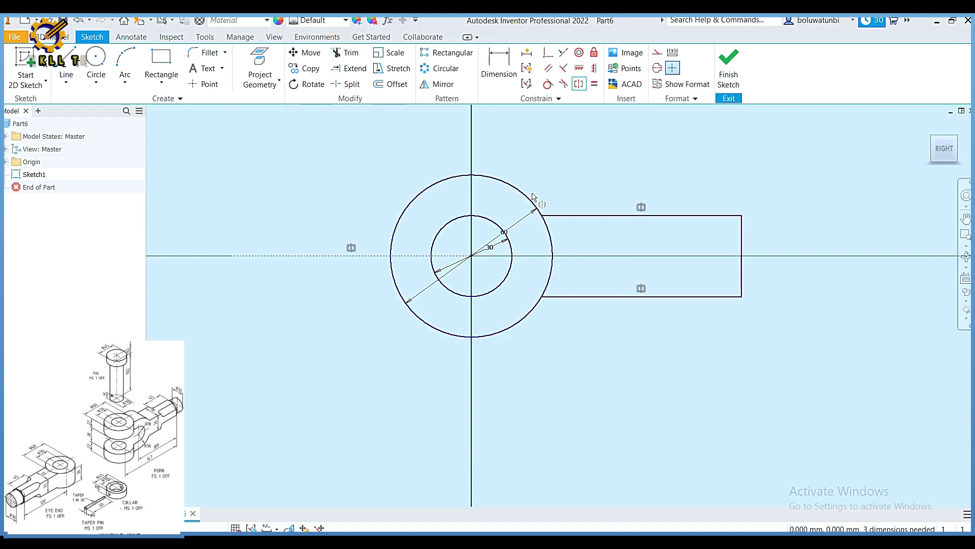
Dimension the arm to 33 mm wide and its upper edge to 120 mm long
{"action": "left_click", "coordinate": [499, 66]}
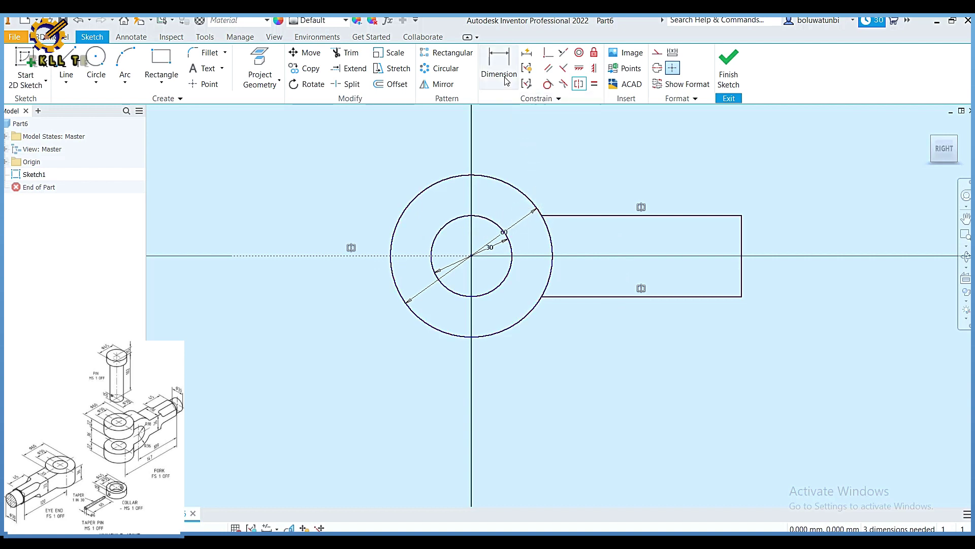
{"action": "left_click", "coordinate": [741, 244]}
{"action": "left_click", "coordinate": [785, 245]}
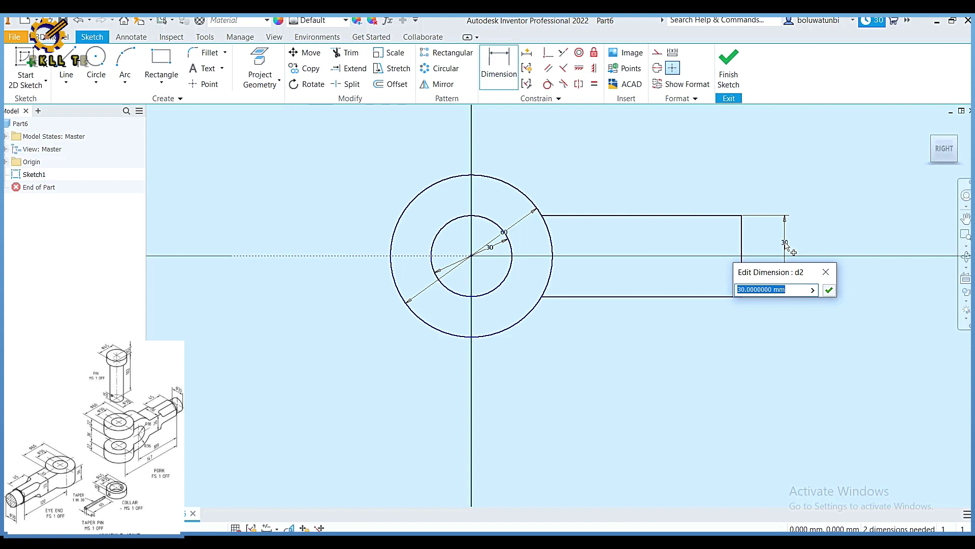
{"action": "type", "text": "33"}
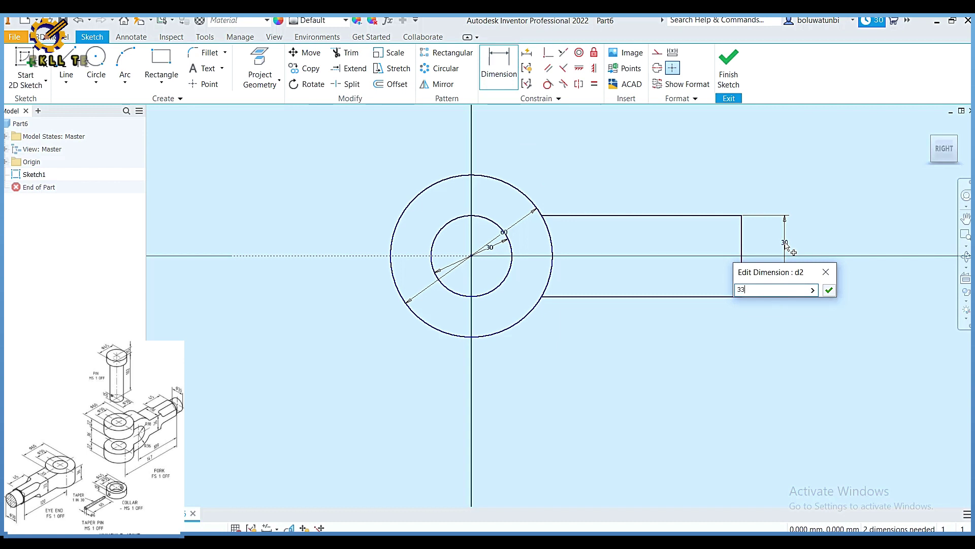
{"action": "key", "text": "Return"}
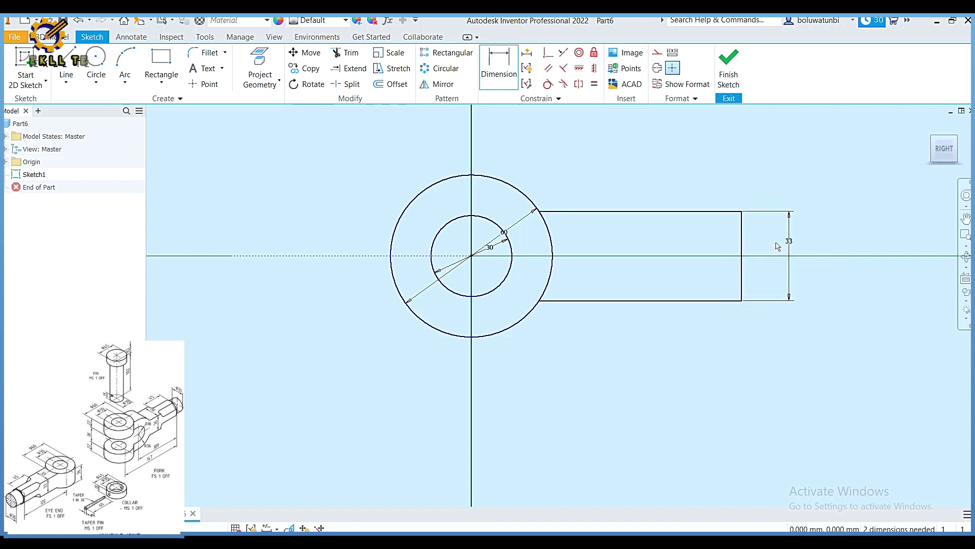
{"action": "left_click", "coordinate": [690, 208]}
{"action": "left_click", "coordinate": [693, 176]}
{"action": "type", "text": "120"}
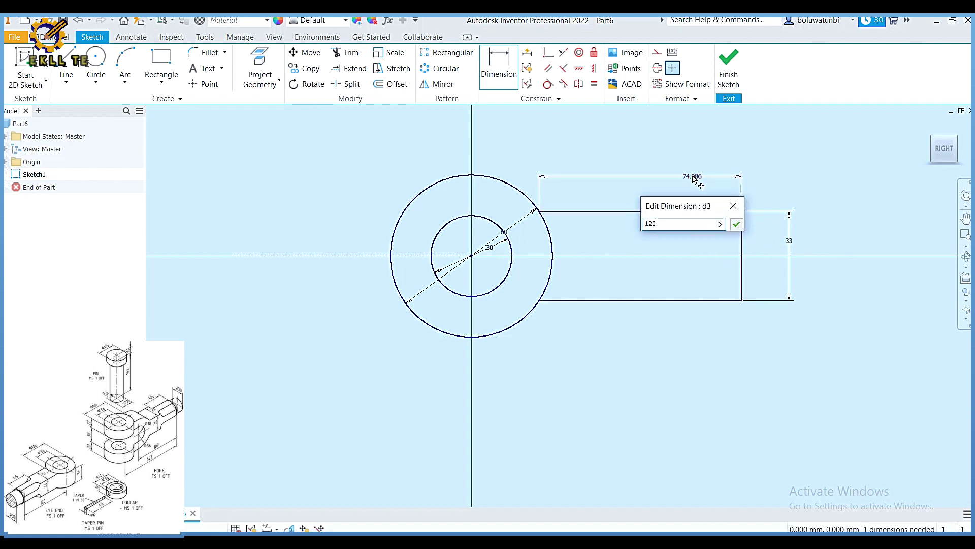
{"action": "key", "text": "Return"}
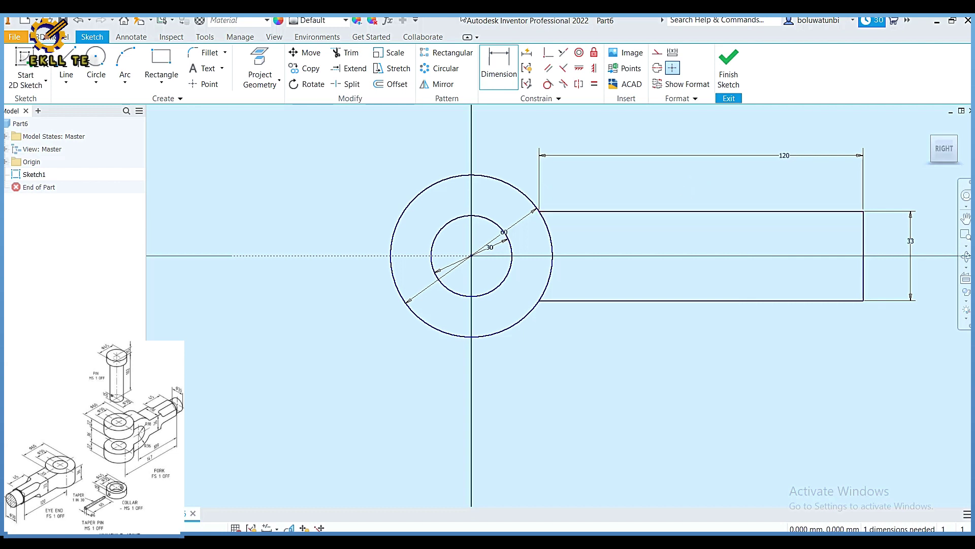
Sketch a small rectangle outward from the midpoint of the arm's end, below the axis, about 30 mm long and 10 mm high
{"action": "left_click", "coordinate": [61, 69]}
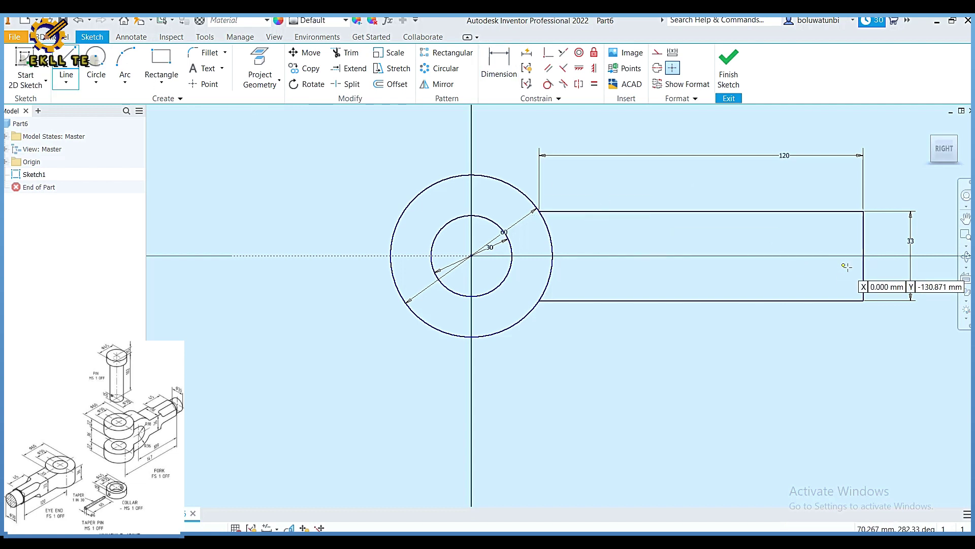
{"action": "mouse_move", "coordinate": [841, 283]}
{"action": "middle_mouse_down"}
{"action": "mouse_move", "coordinate": [668, 224]}
{"action": "mouse_move", "coordinate": [671, 210]}
{"action": "middle_mouse_up"}
{"action": "left_click", "coordinate": [674, 210]}
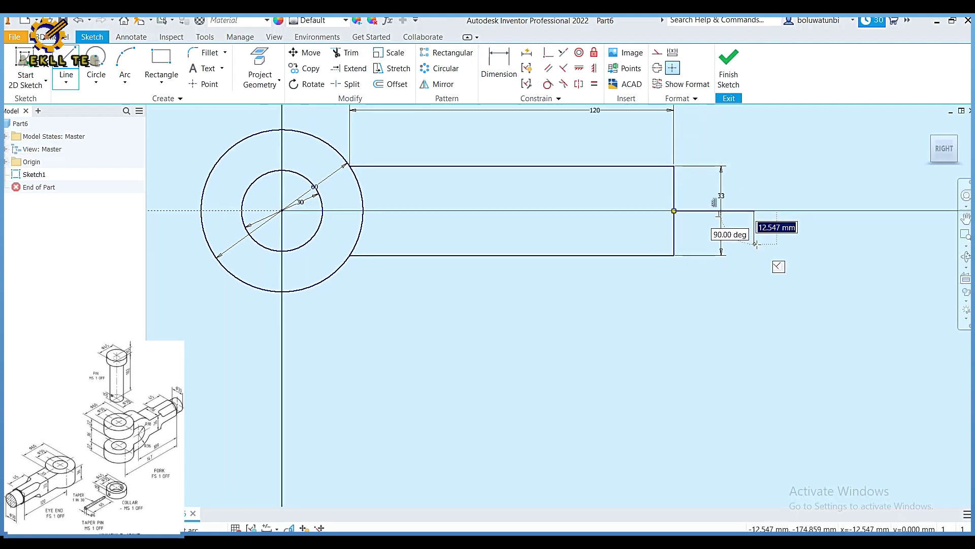
{"action": "left_click", "coordinate": [754, 210]}
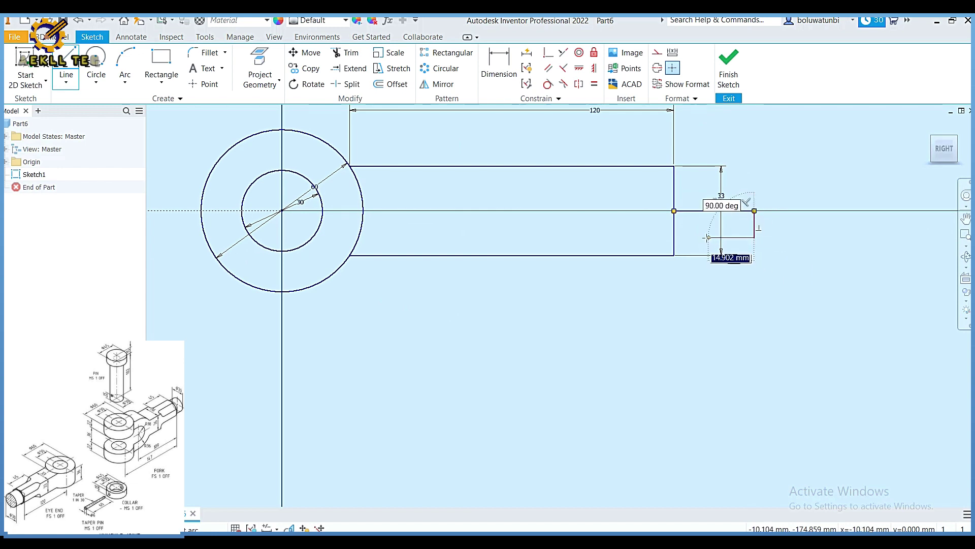
{"action": "double_click", "coordinate": [675, 237]}
Dimension the small end rectangle to 15 mm high and 30 mm long
{"action": "left_click", "coordinate": [499, 66]}
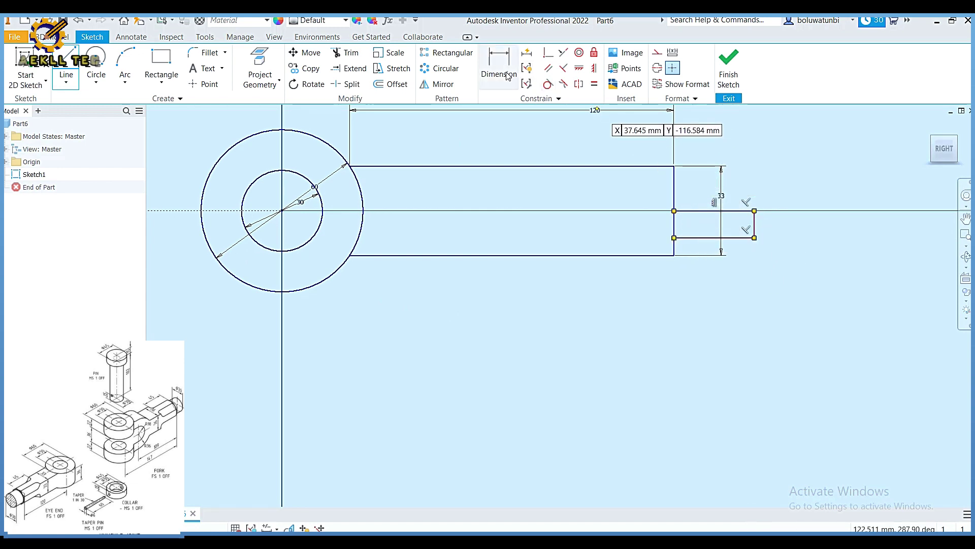
{"action": "left_click", "coordinate": [755, 228]}
{"action": "left_click", "coordinate": [790, 231]}
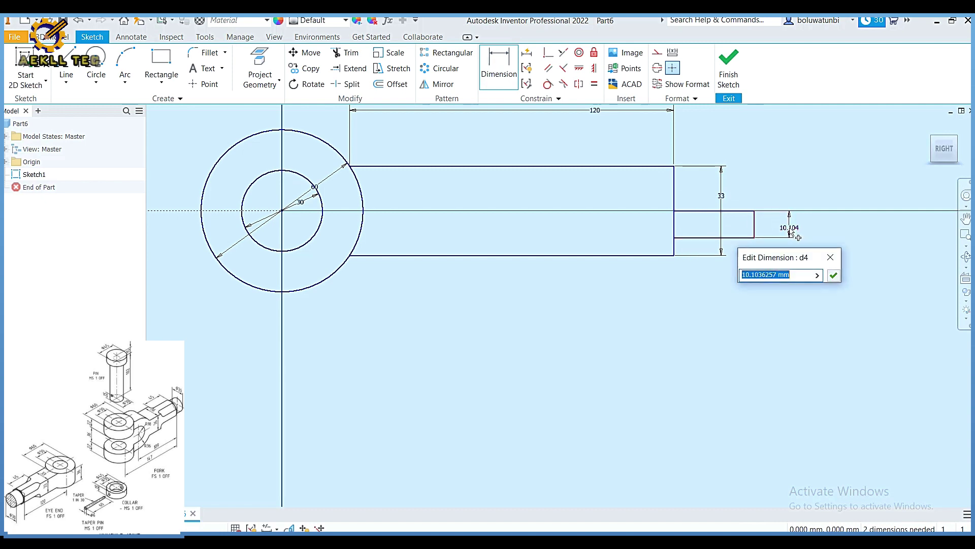
{"action": "type", "text": "15"}
{"action": "key", "text": "Return"}
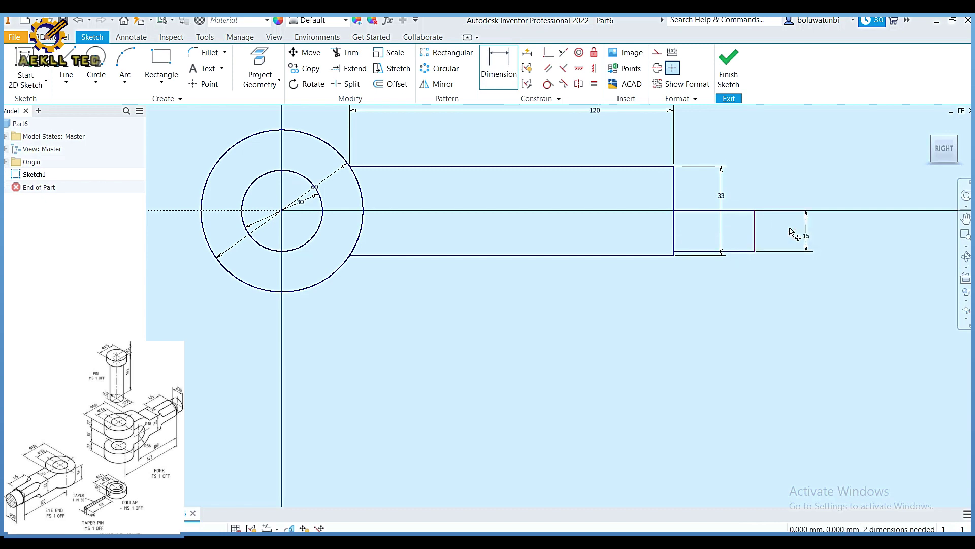
{"action": "left_click", "coordinate": [730, 253]}
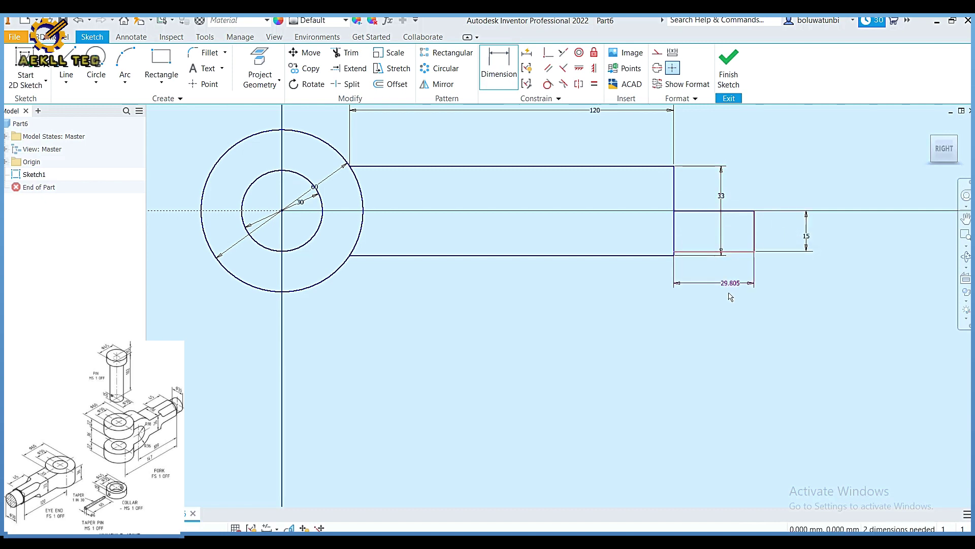
{"action": "left_click", "coordinate": [727, 298]}
{"action": "type", "text": "30"}
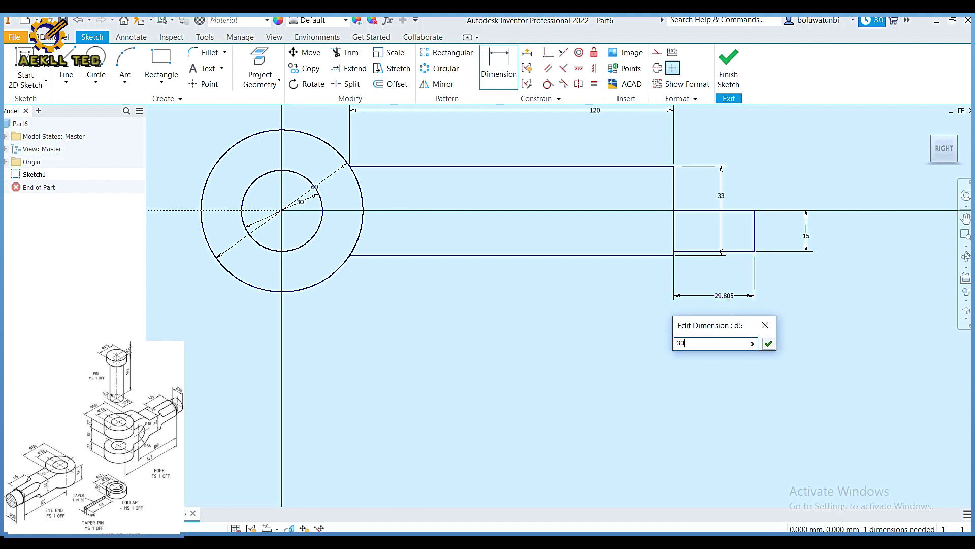
{"action": "key", "text": "Return"}
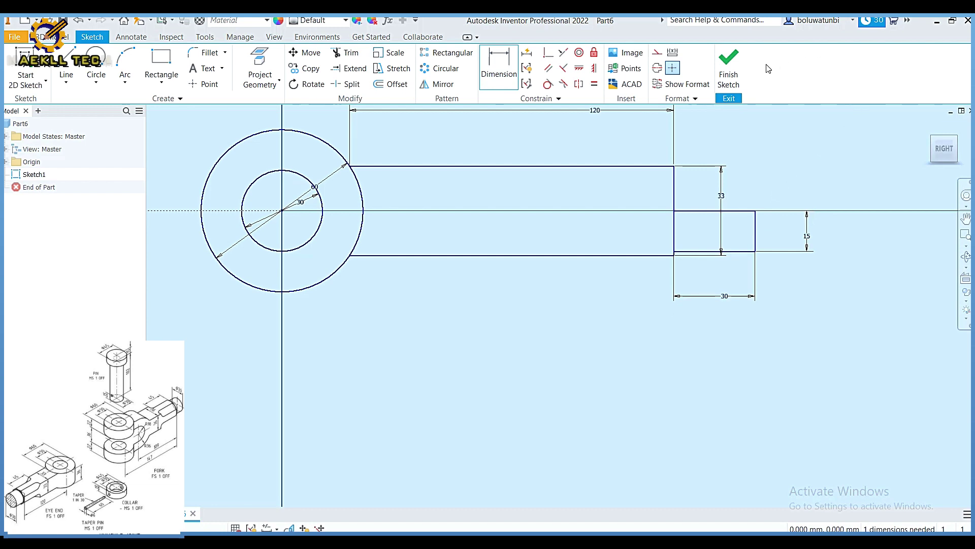
Finish the sketch and extrude the ring profile 36 mm symmetrically about the sketch plane
{"action": "left_click", "coordinate": [729, 65]}
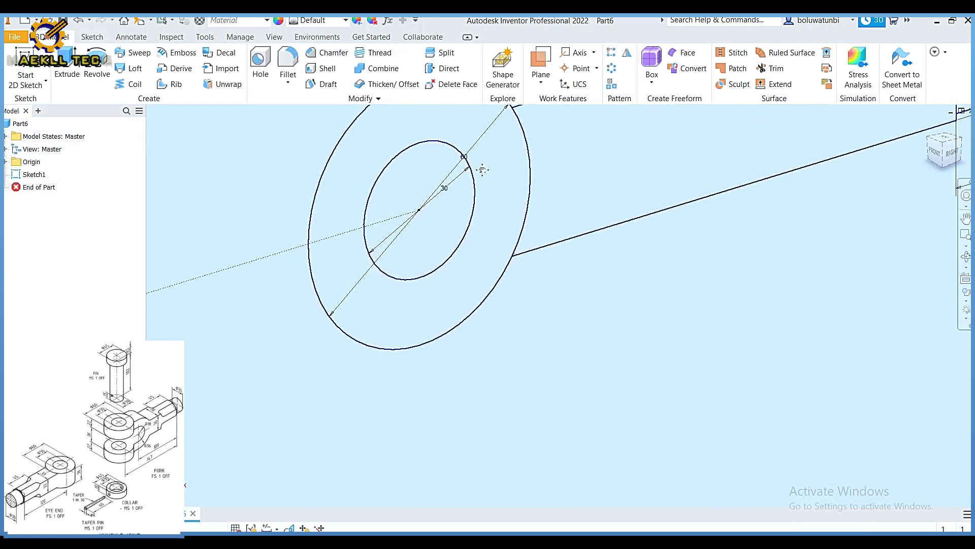
{"action": "left_click", "coordinate": [950, 155]}
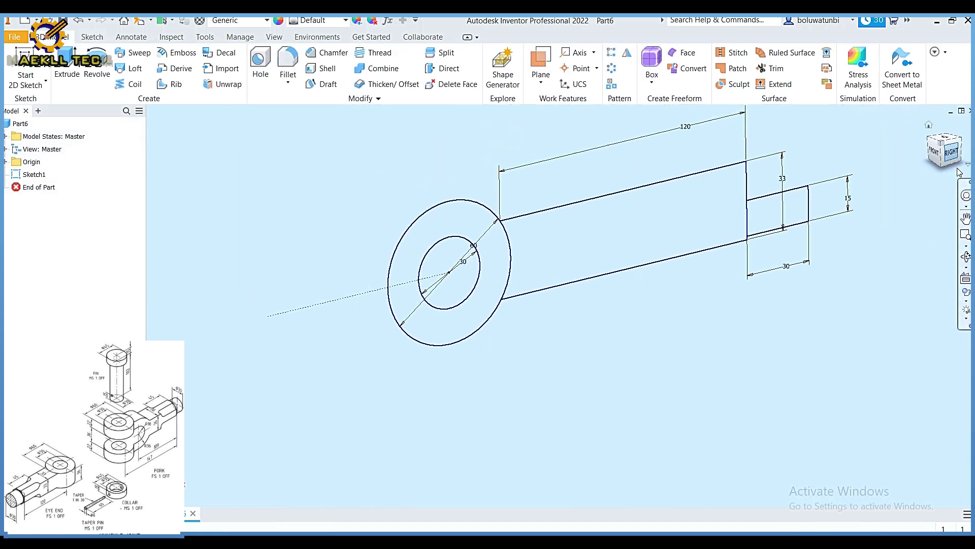
{"action": "left_click", "coordinate": [942, 168]}
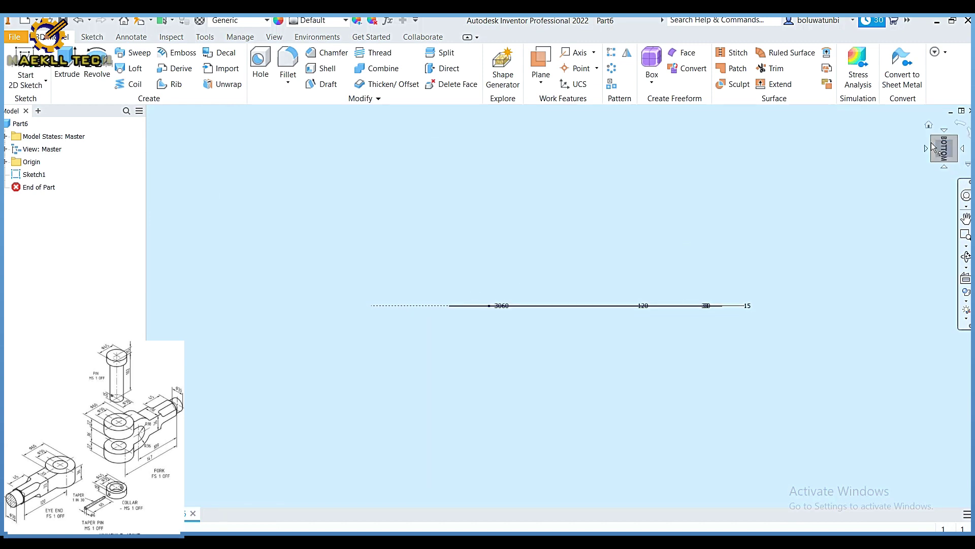
{"action": "left_click", "coordinate": [936, 144]}
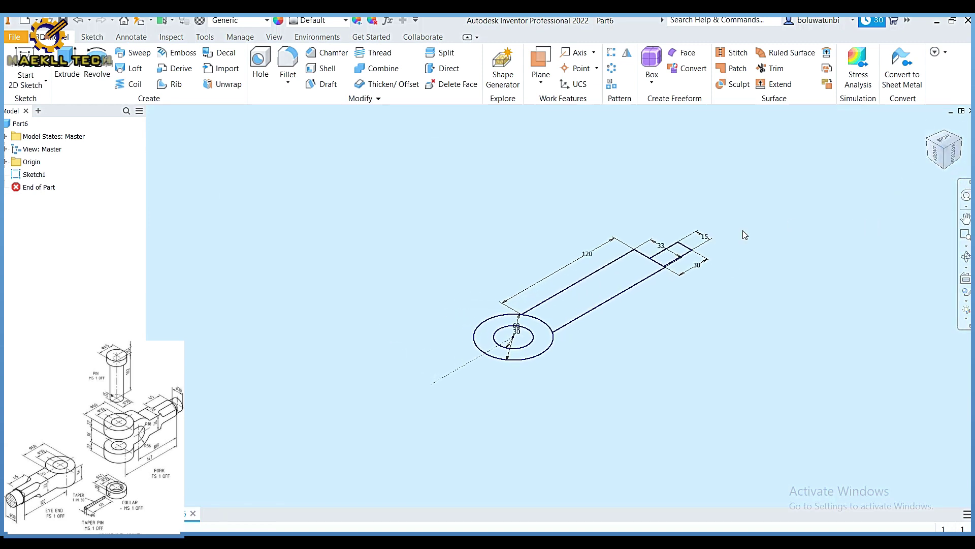
{"action": "left_click", "coordinate": [67, 64]}
{"action": "left_click", "coordinate": [538, 332]}
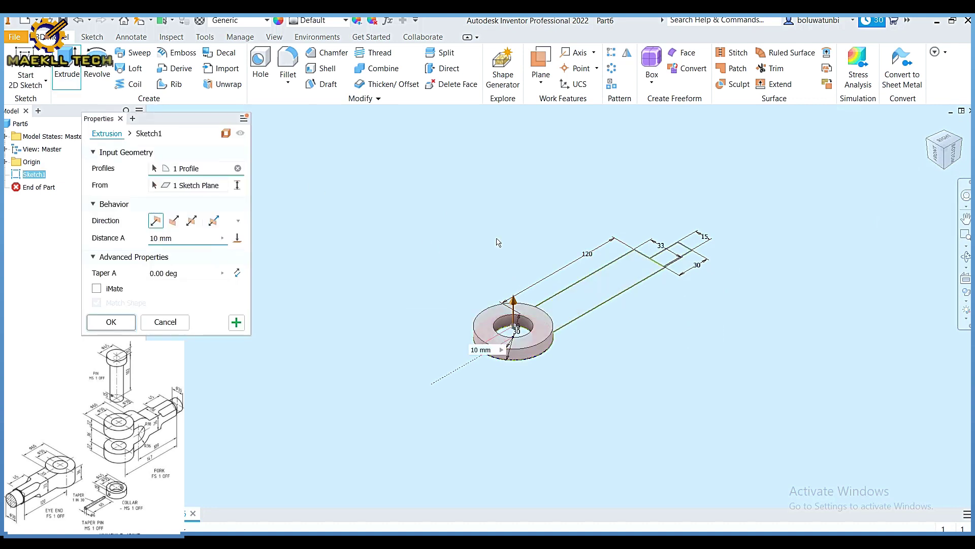
{"action": "left_click", "coordinate": [192, 221]}
{"action": "left_click", "coordinate": [125, 325]}
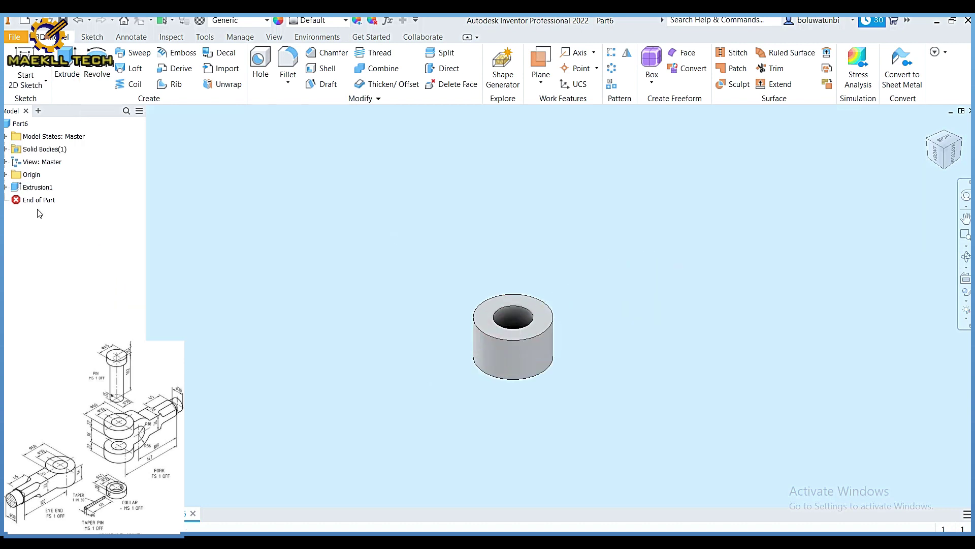
Share the ring extrusion's base sketch so its remaining profiles can be reused
{"action": "left_click", "coordinate": [6, 187]}
{"action": "right_click", "coordinate": [45, 199]}
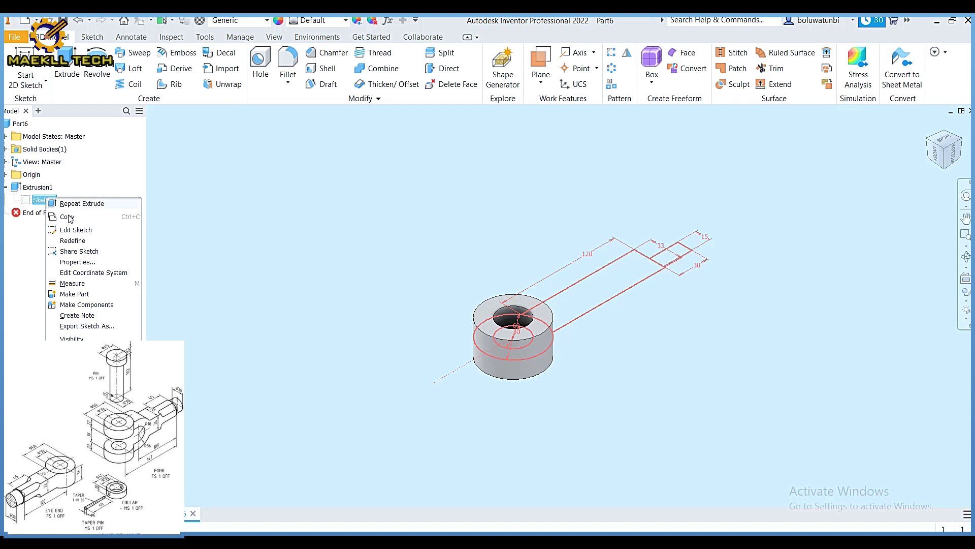
{"action": "left_click", "coordinate": [77, 251]}
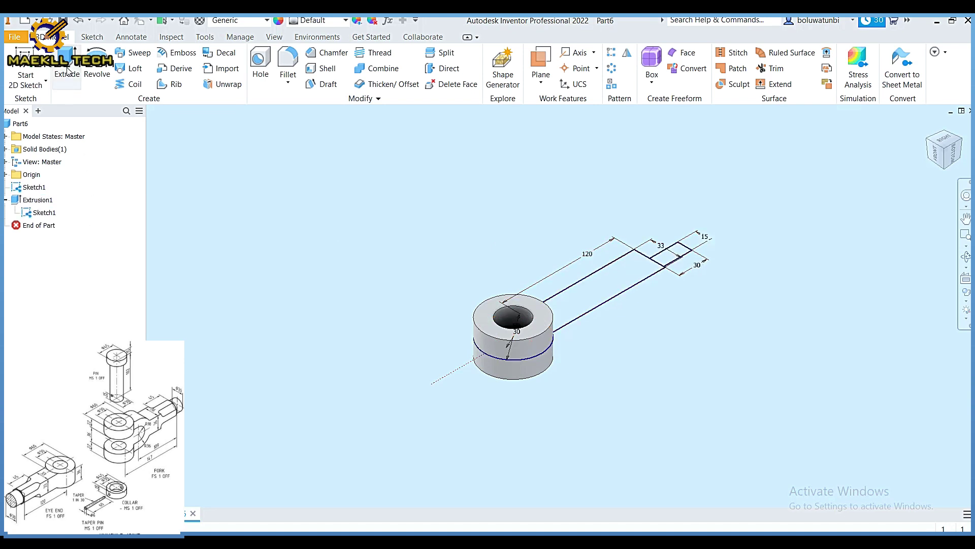
Extrude the long arm profile 33 mm symmetrically about the sketch plane, joined to the ring
{"action": "left_click", "coordinate": [68, 72]}
{"action": "left_click", "coordinate": [571, 304]}
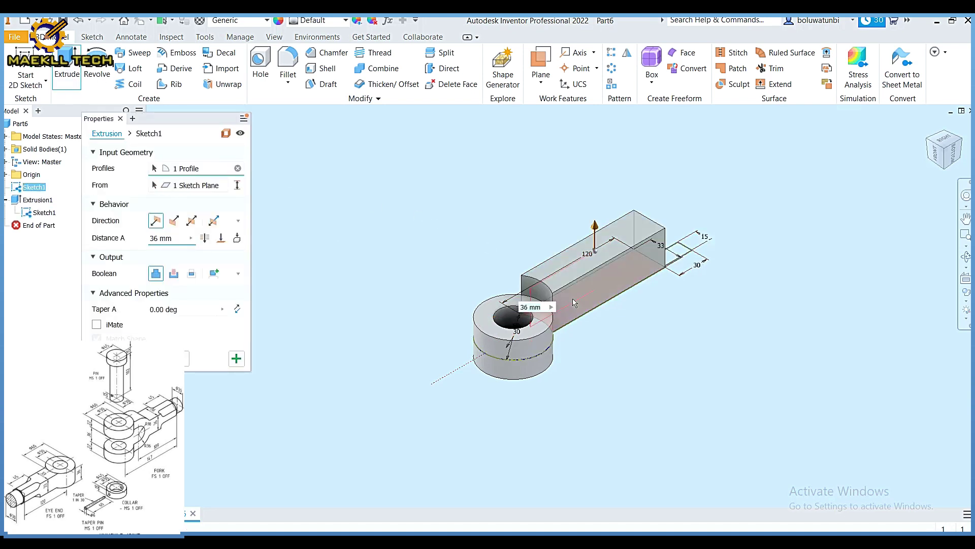
{"action": "type", "text": "33"}
{"action": "left_click", "coordinate": [190, 224]}
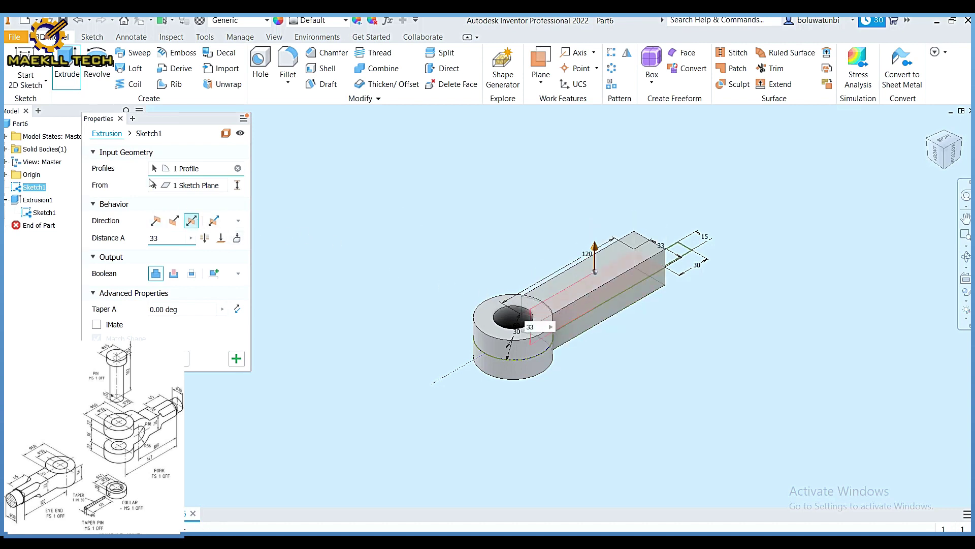
{"action": "left_click", "coordinate": [122, 359]}
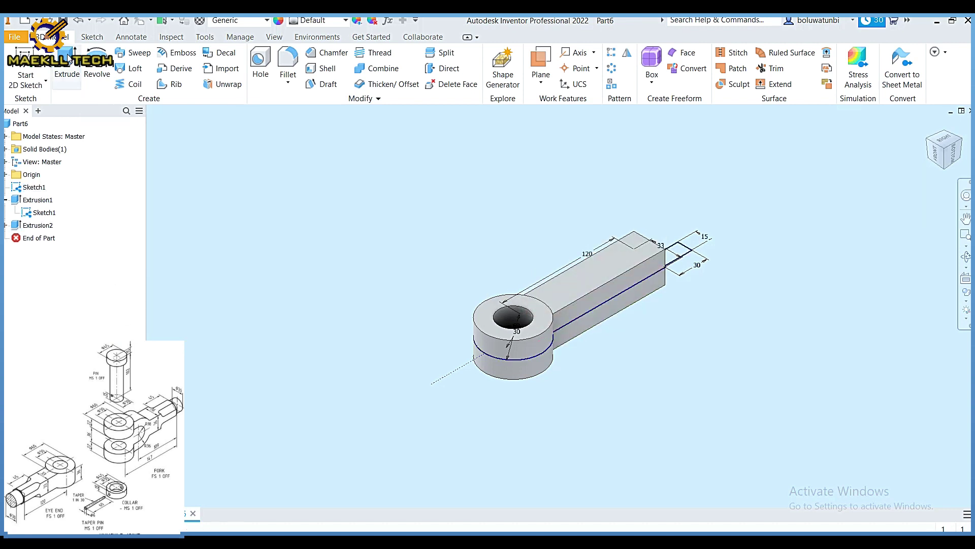
Revolve the small end rectangle a full 360° about its edge on the arm's centreline, joined to the arm
{"action": "left_click", "coordinate": [68, 61]}
{"action": "left_click", "coordinate": [97, 64]}
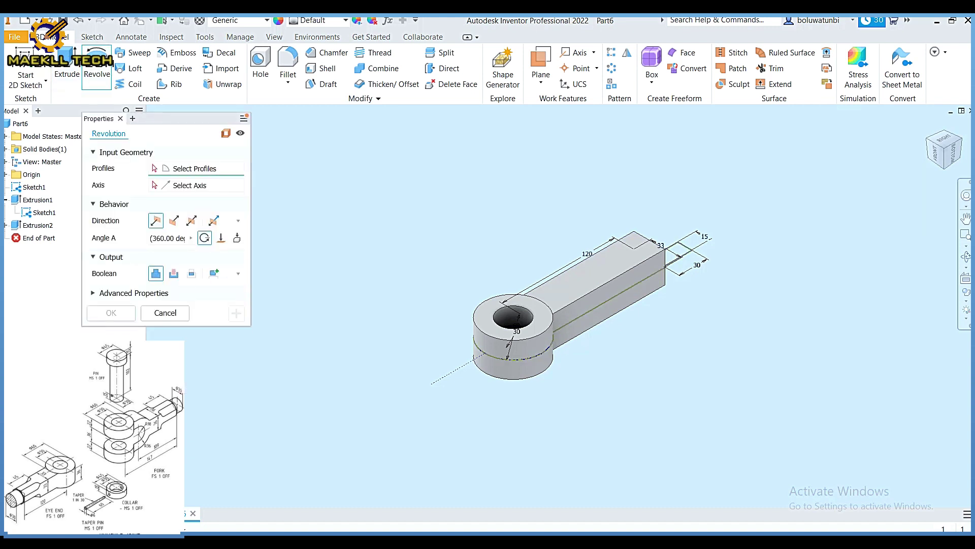
{"action": "scroll", "coordinate": [692, 277], "scroll_direction": "up", "scroll_amount": 3}
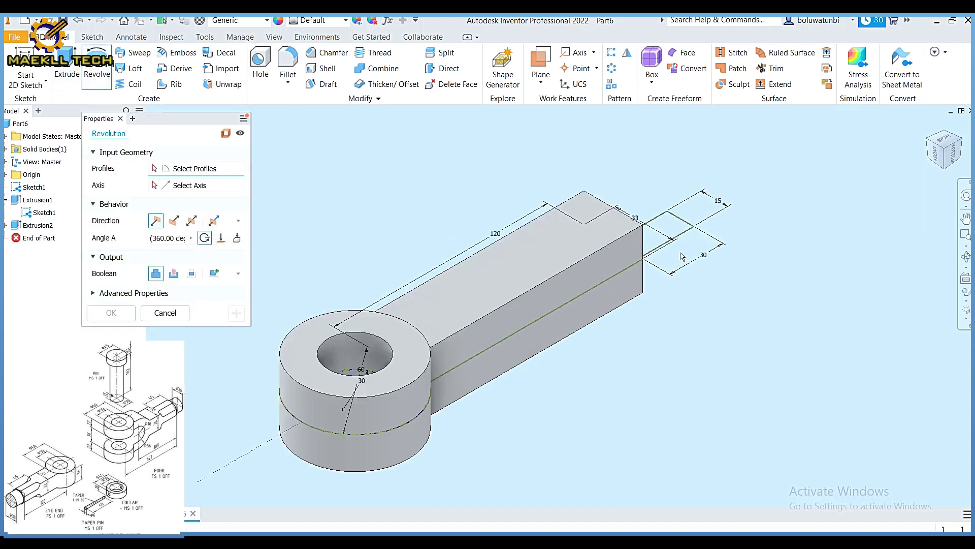
{"action": "left_click", "coordinate": [667, 229]}
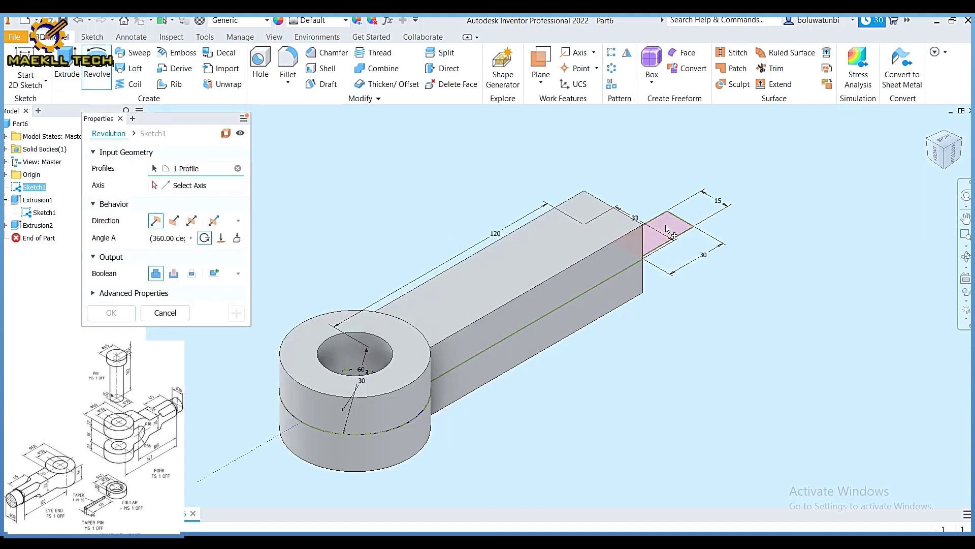
{"action": "left_click", "coordinate": [204, 186]}
{"action": "scroll", "coordinate": [670, 240], "scroll_direction": "down", "scroll_amount": 2}
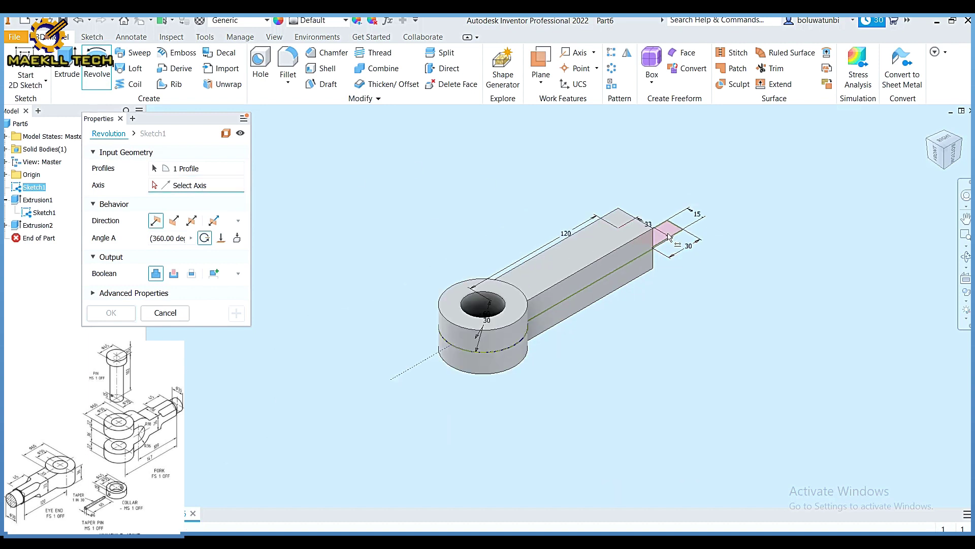
{"action": "scroll", "coordinate": [661, 229], "scroll_direction": "up", "scroll_amount": 5}
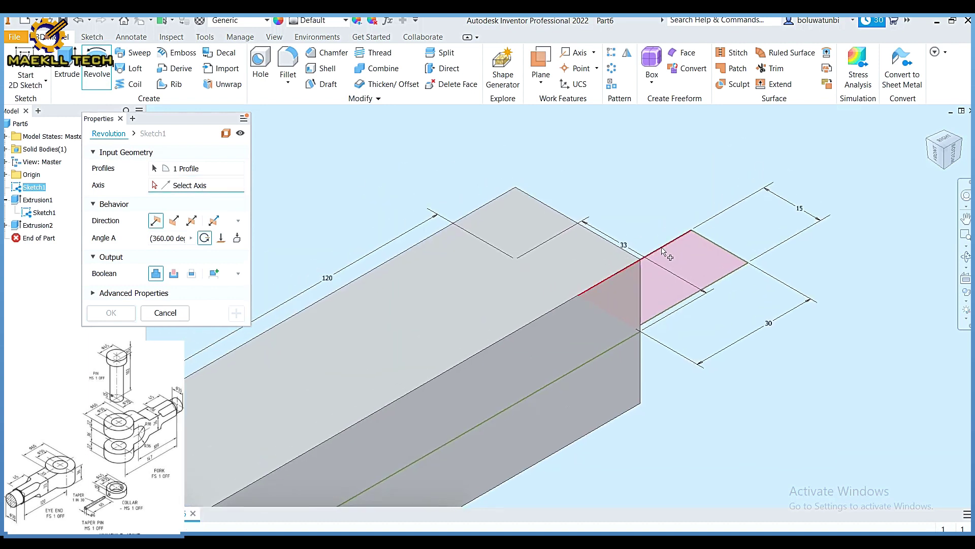
{"action": "left_click", "coordinate": [662, 250]}
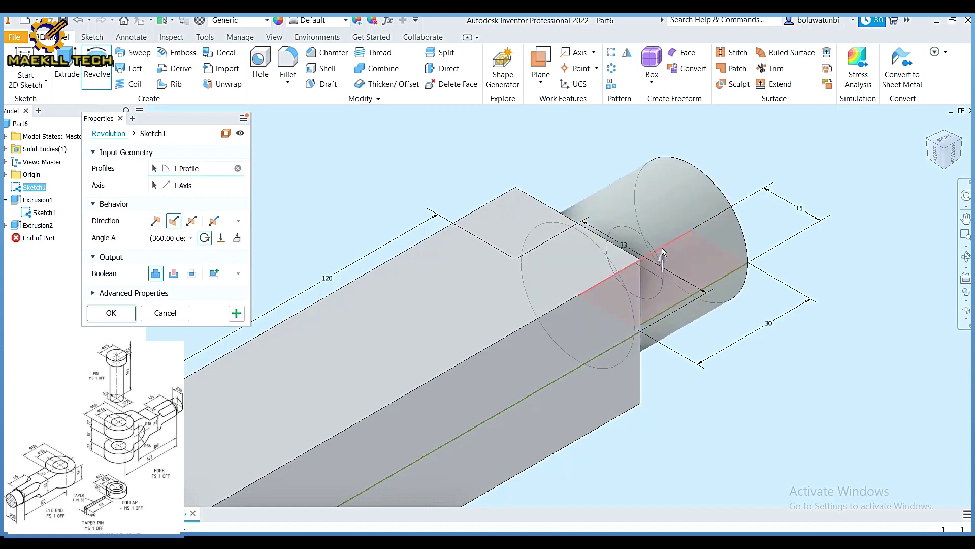
{"action": "left_click", "coordinate": [111, 313]}
Hide the shared base sketch
{"action": "scroll", "coordinate": [728, 261], "scroll_direction": "down", "scroll_amount": 4}
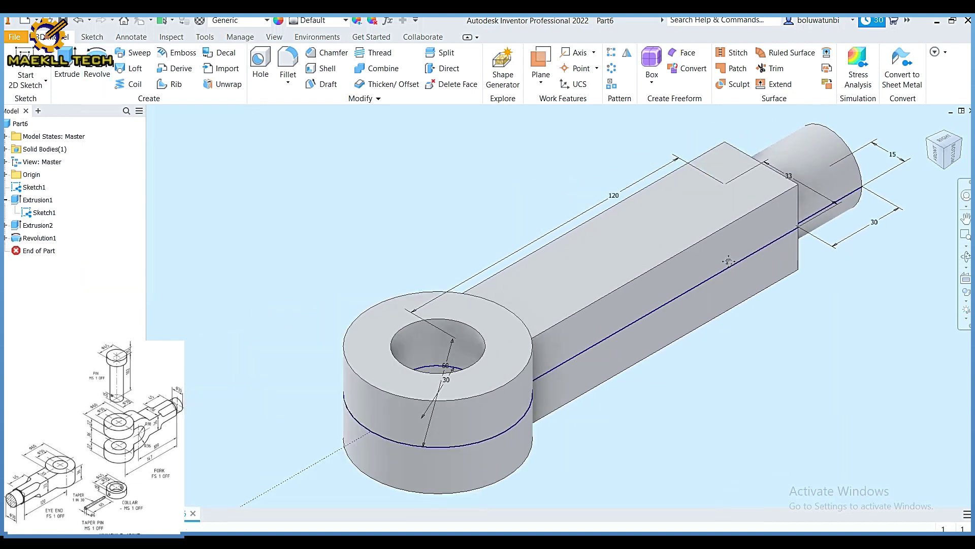
{"action": "right_click", "coordinate": [45, 213]}
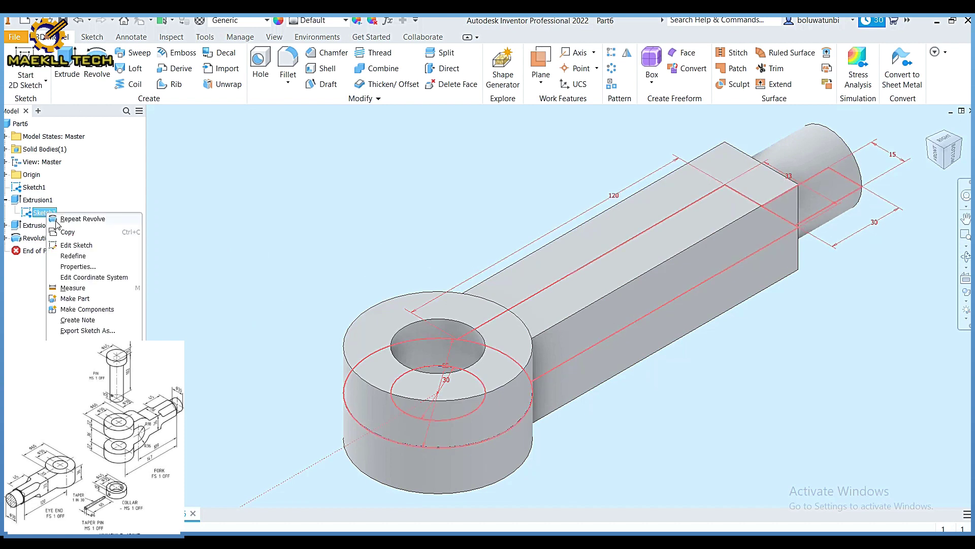
{"action": "left_click", "coordinate": [326, 318]}
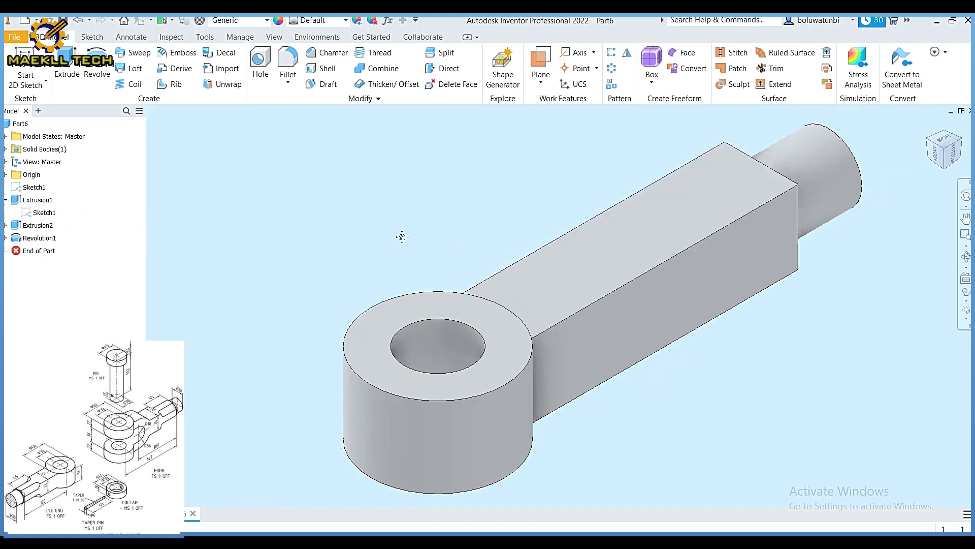
Start a sketch on the arm's long side face and project the face's outline into it
{"action": "middle_click_drag", "start_coordinate": [402, 237], "coordinate": [396, 289]}
{"action": "left_click", "coordinate": [537, 264]}
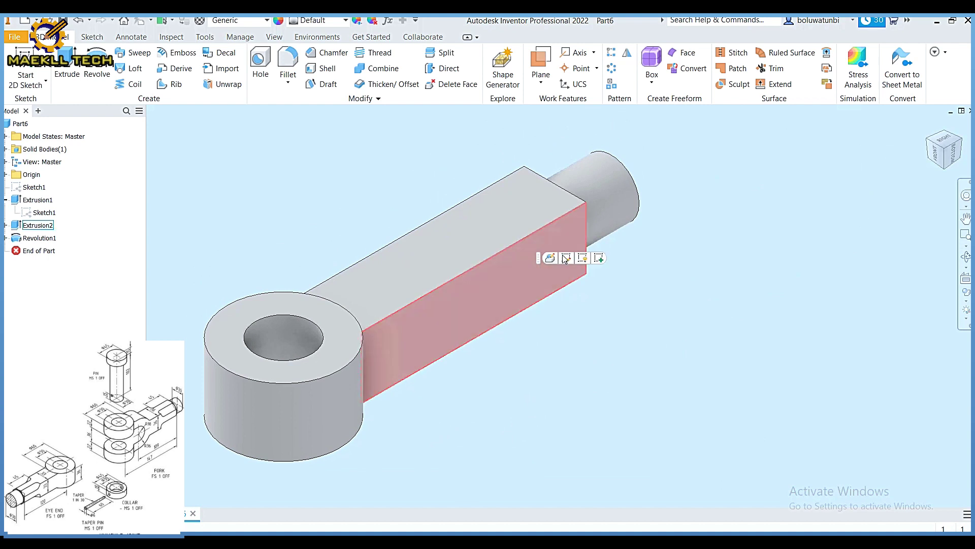
{"action": "left_click", "coordinate": [600, 258]}
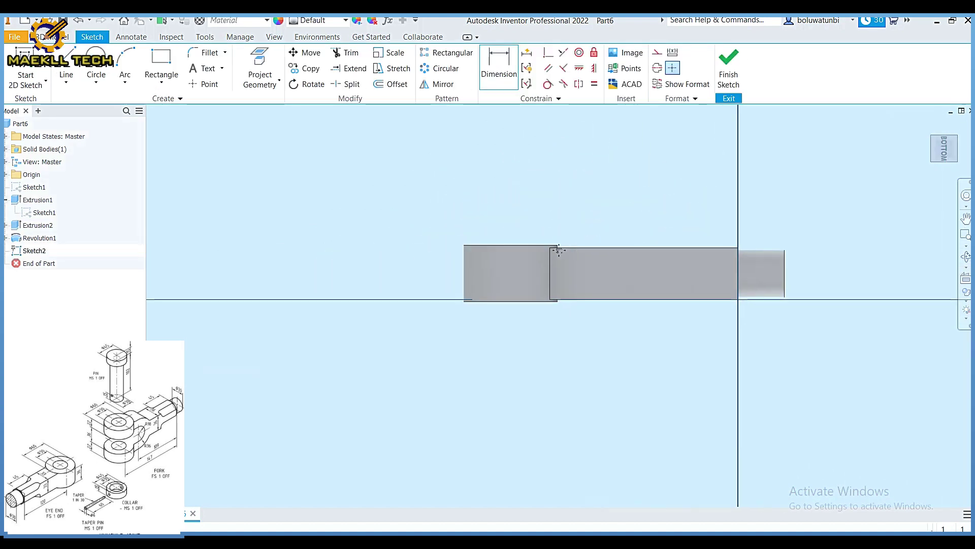
{"action": "key", "text": "p"}
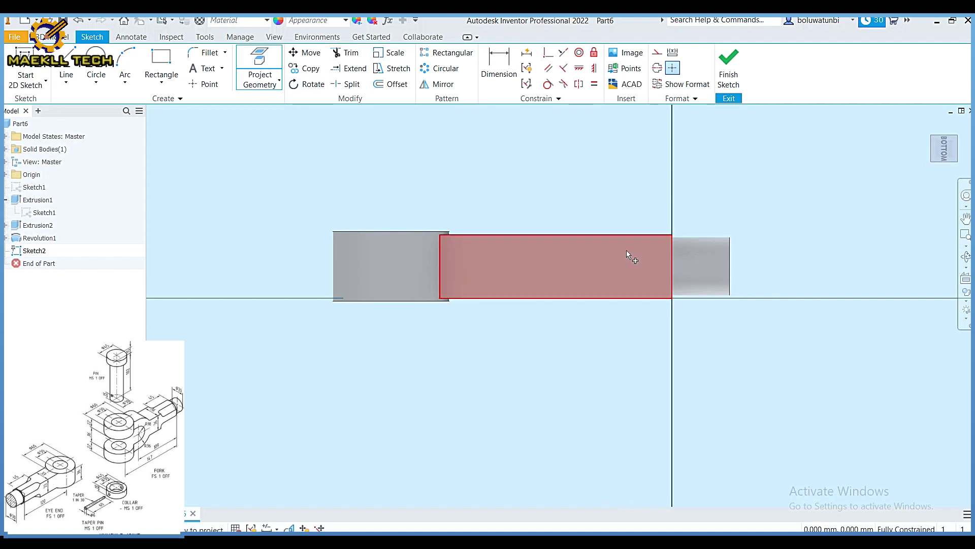
{"action": "right_click", "coordinate": [618, 261]}
{"action": "left_click", "coordinate": [657, 264]}
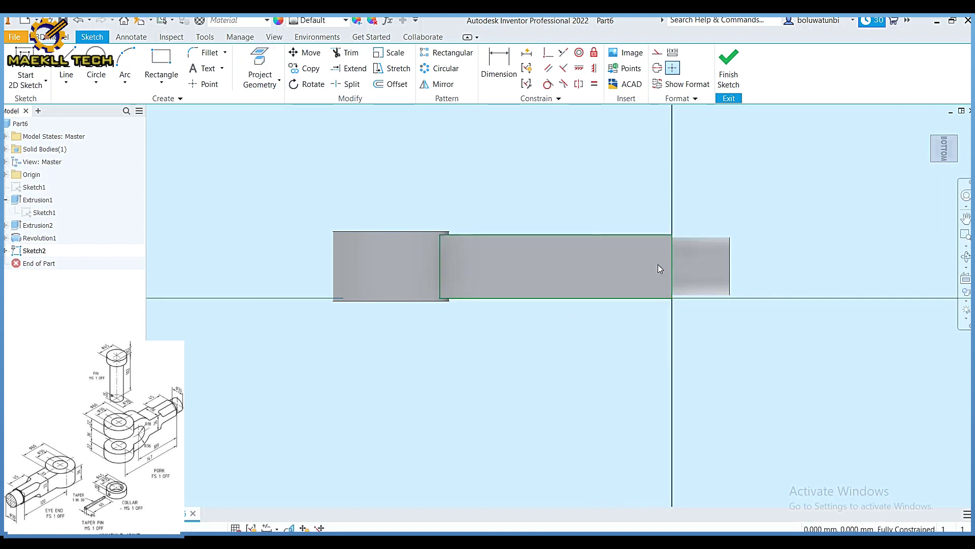
Sketch an L-shaped step from the arm's shank end to its upper edge, about 70 mm long and 10.5 mm deep
{"action": "left_click", "coordinate": [66, 71]}
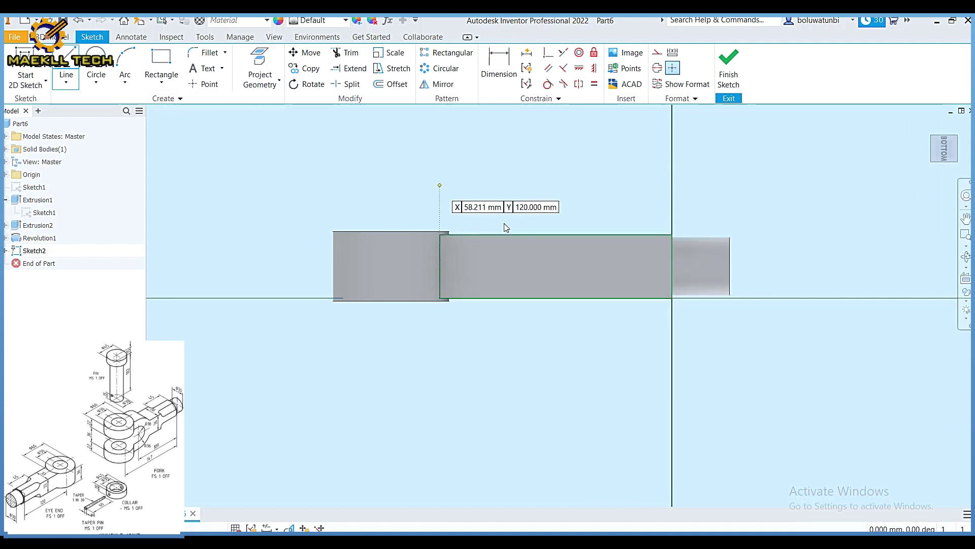
{"action": "left_click", "coordinate": [671, 254]}
{"action": "left_click", "coordinate": [536, 254]}
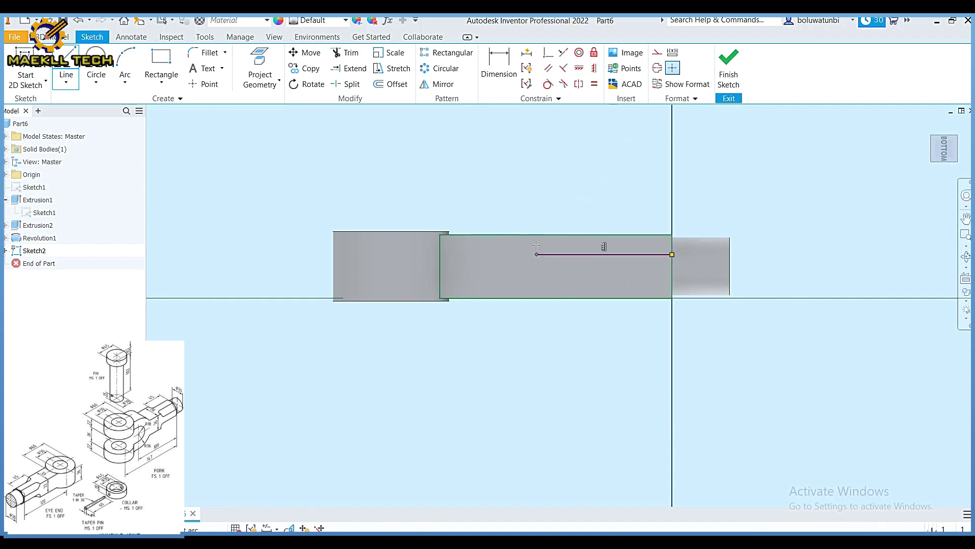
{"action": "left_click", "coordinate": [537, 234]}
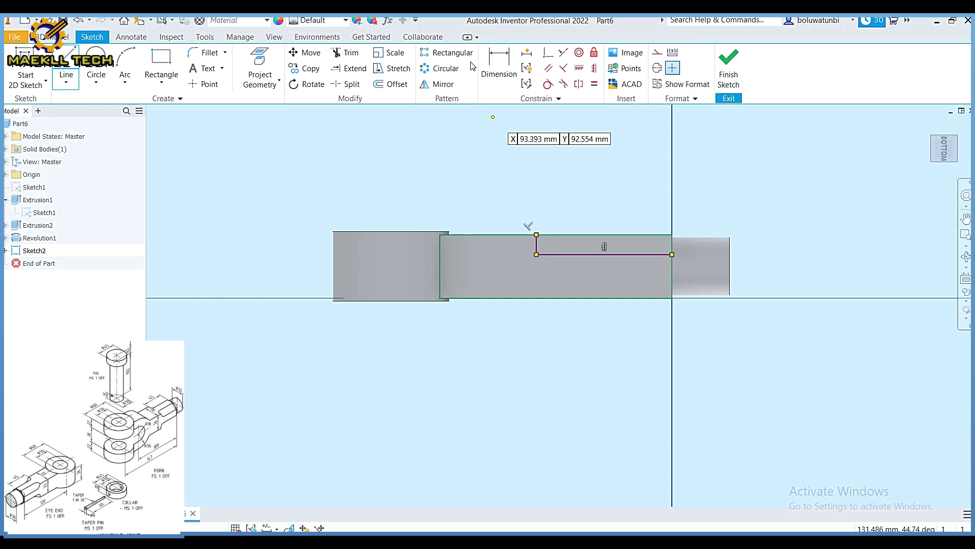
Dimension the step to 45 mm long and 11 mm deep from the arm's upper edge
{"action": "left_click", "coordinate": [498, 68]}
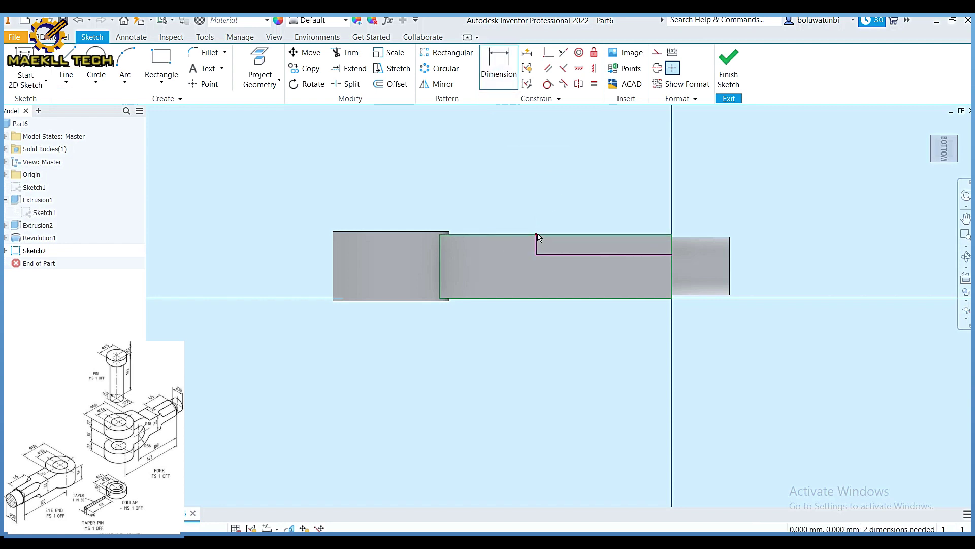
{"action": "left_click", "coordinate": [655, 254]}
{"action": "left_click", "coordinate": [611, 211]}
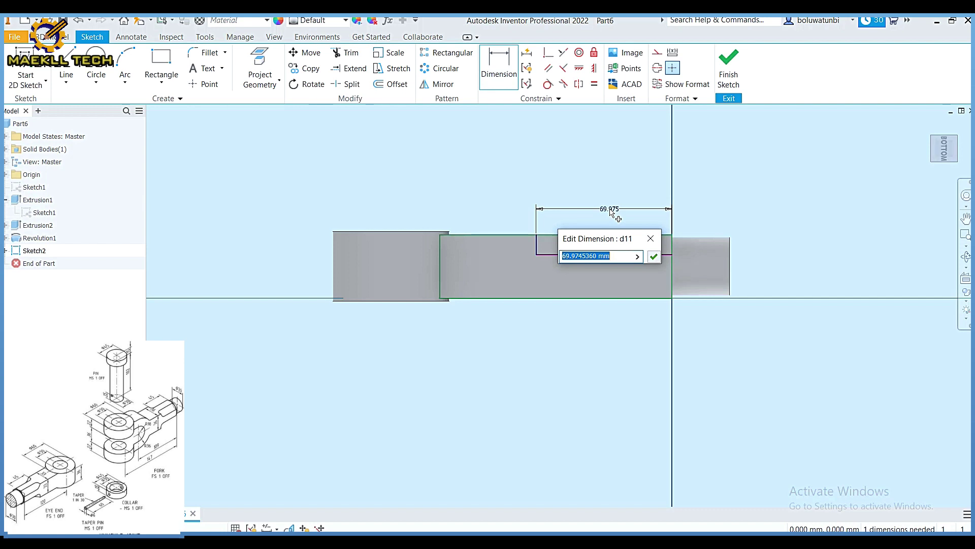
{"action": "type", "text": "45"}
{"action": "key", "text": "Return"}
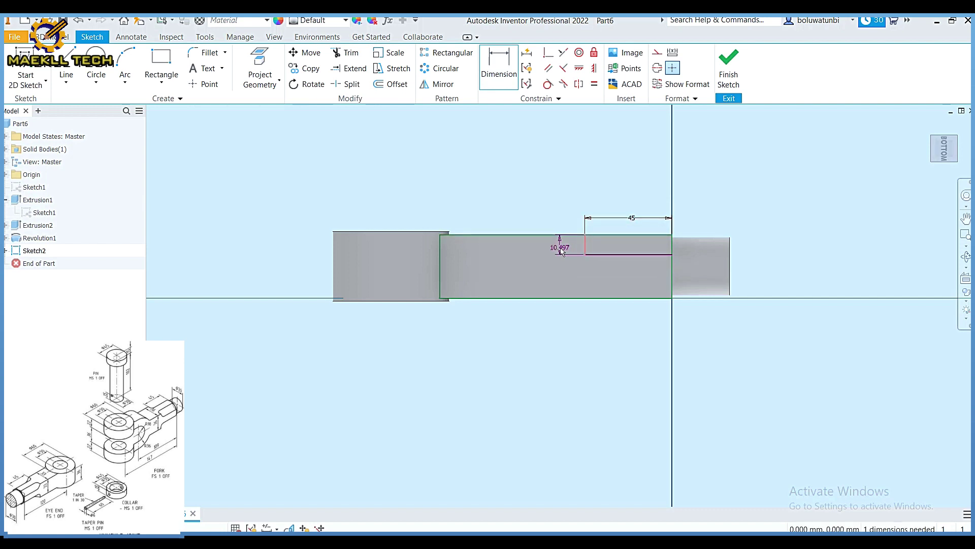
{"action": "left_click", "coordinate": [563, 250]}
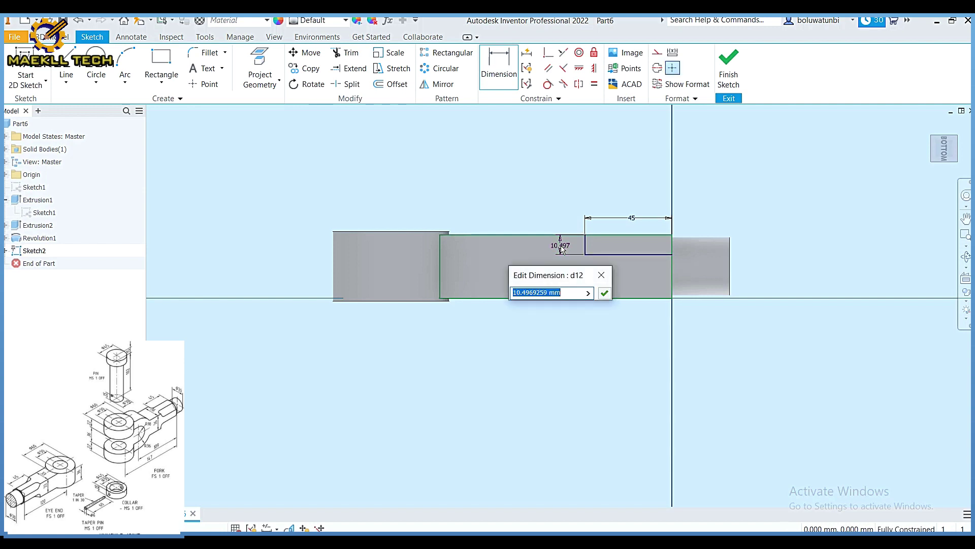
{"action": "type", "text": "11"}
{"action": "key", "text": "Return"}
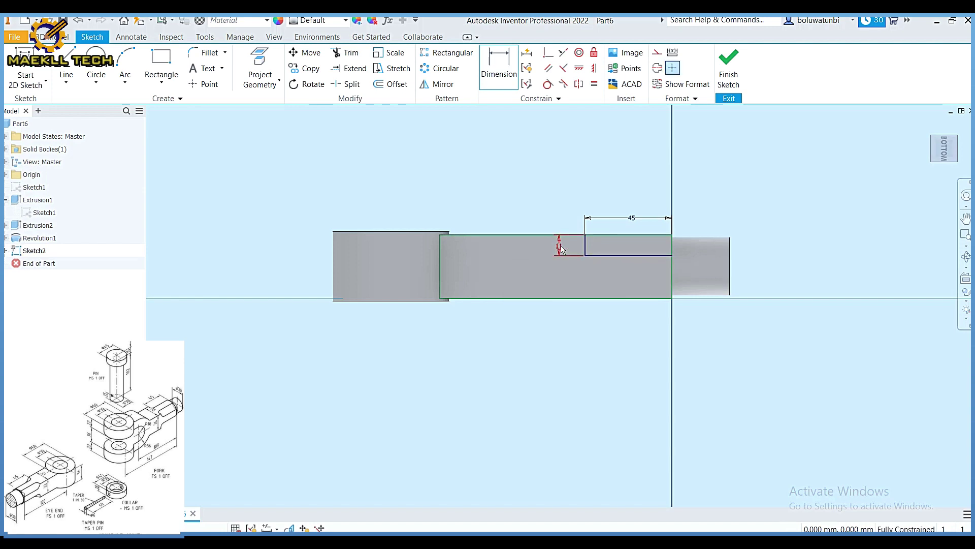
Fillet the inner corner of the step profile with an 11 mm radius
{"action": "left_click", "coordinate": [207, 54]}
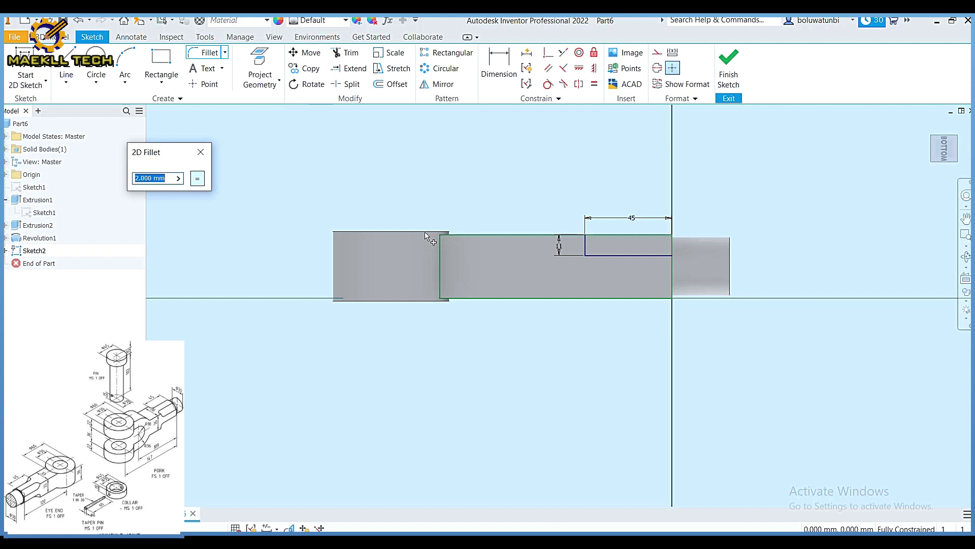
{"action": "type", "text": "11"}
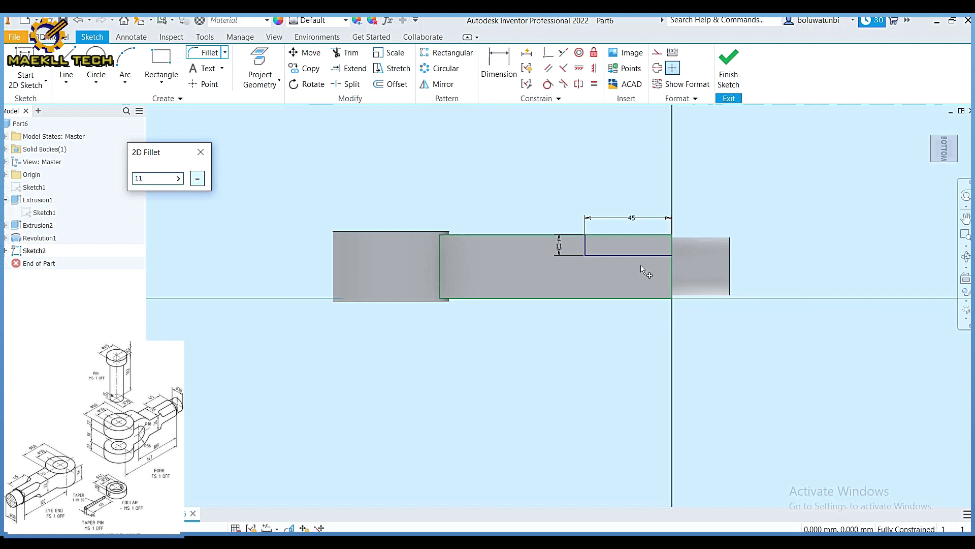
{"action": "left_click", "coordinate": [586, 250]}
{"action": "left_click", "coordinate": [599, 258]}
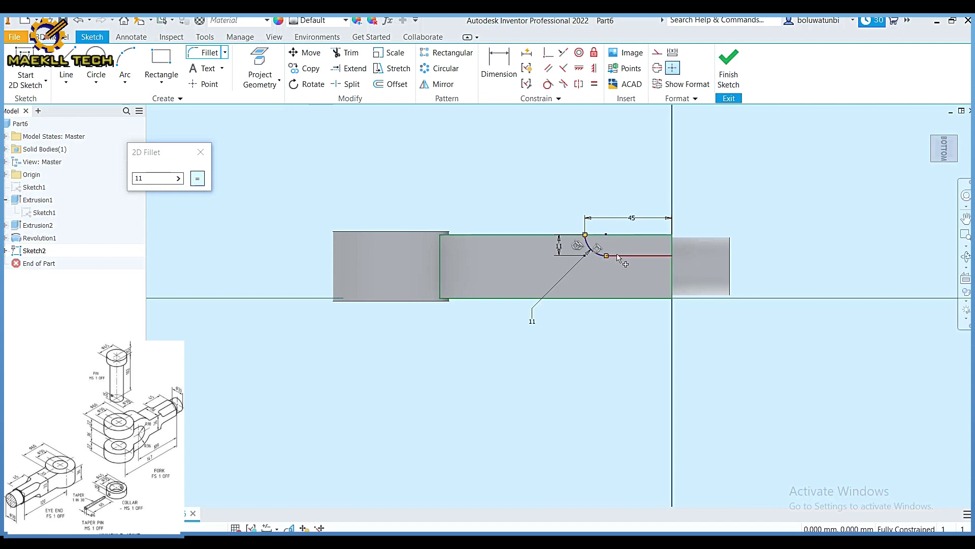
Finish the sketch and cut the filleted step profile out of the arm by revolving it 360 degrees about the arm's long upper edge
{"action": "left_click", "coordinate": [729, 81]}
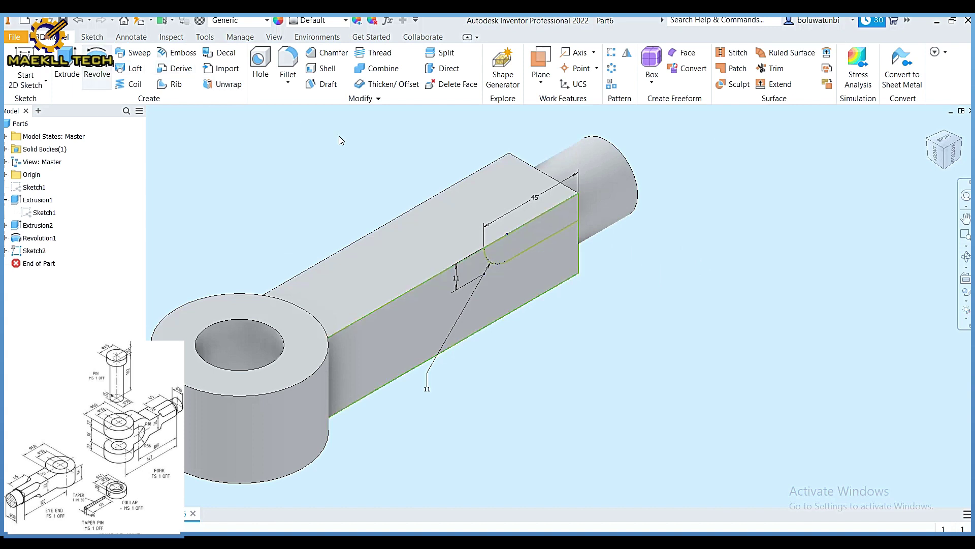
{"action": "left_click", "coordinate": [107, 67]}
{"action": "left_click", "coordinate": [542, 224]}
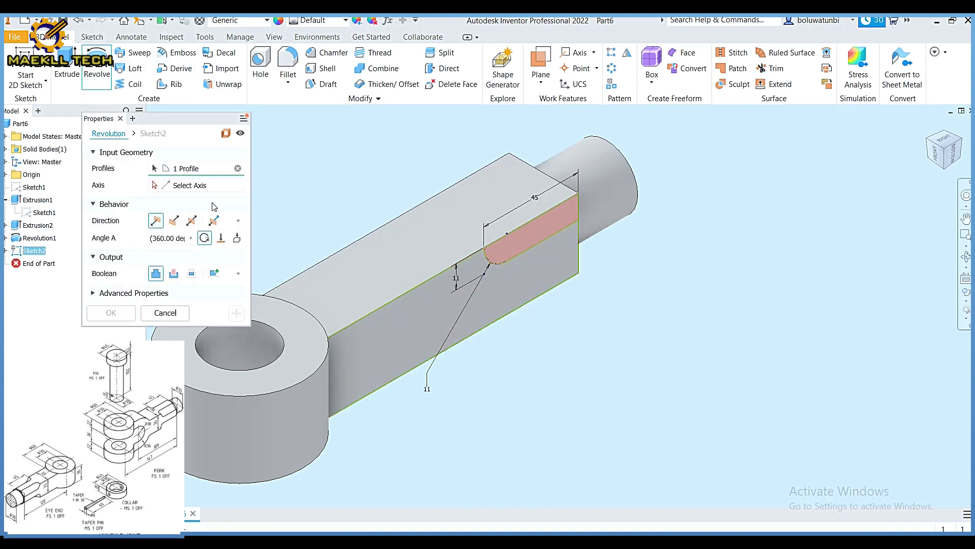
{"action": "left_click", "coordinate": [205, 188]}
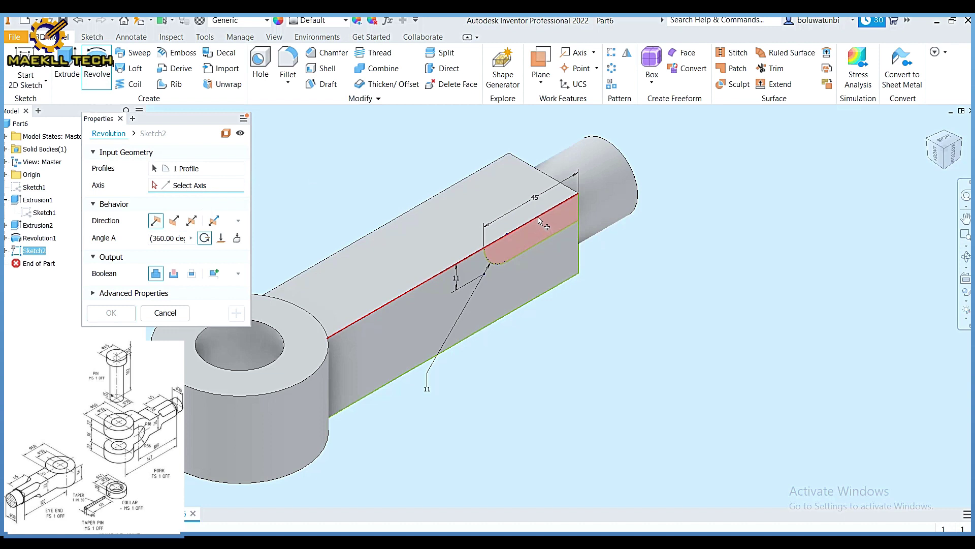
{"action": "left_click", "coordinate": [540, 222]}
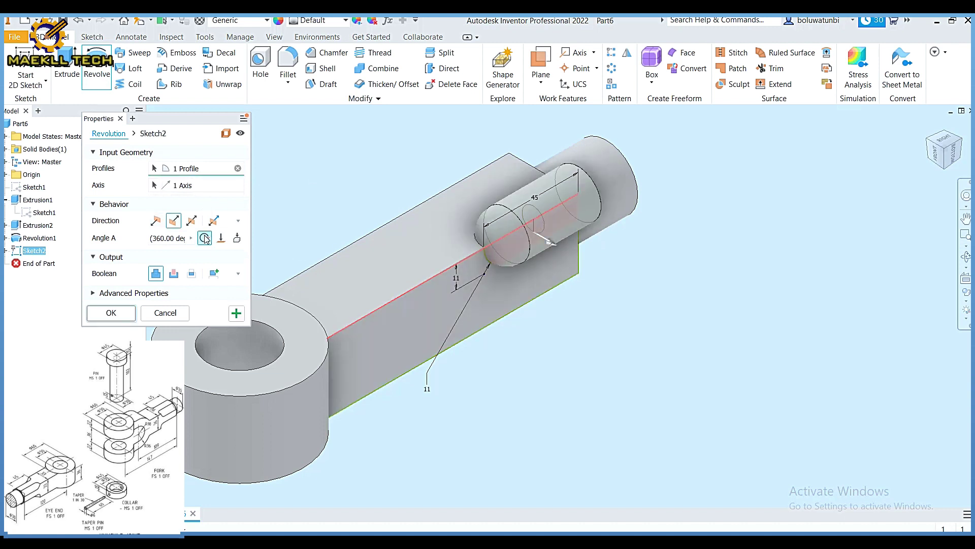
{"action": "left_click", "coordinate": [174, 274]}
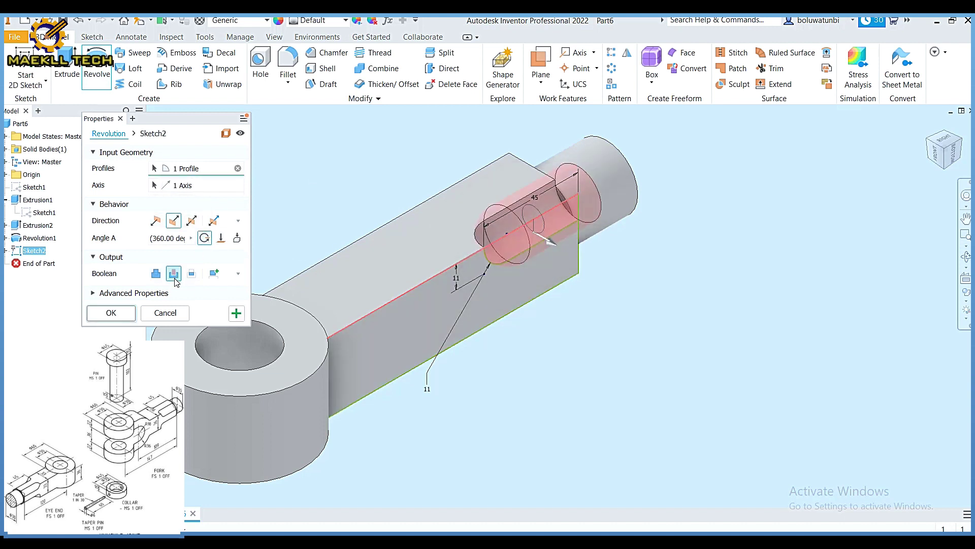
{"action": "left_click", "coordinate": [112, 313]}
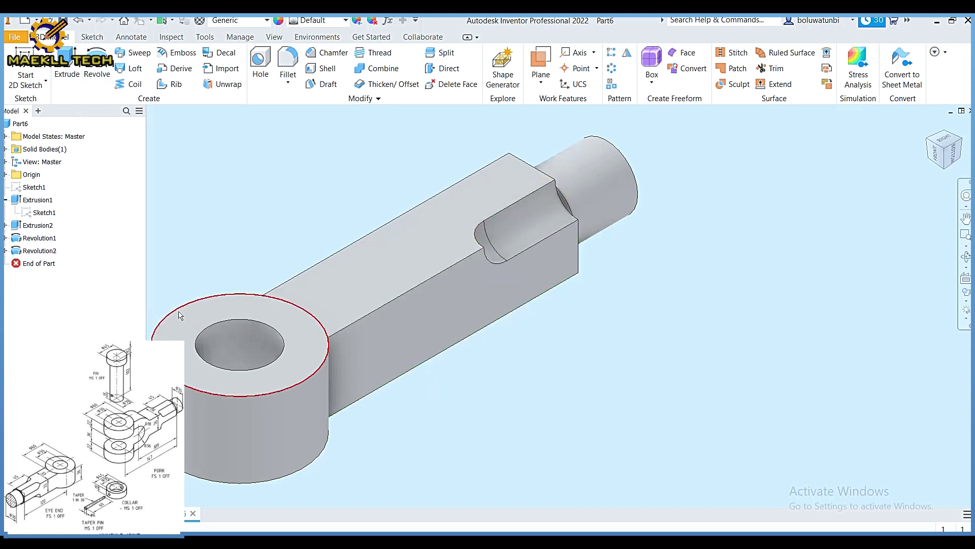
Circular-pattern the revolved cut about the round shank's axis with 4 occurrences over 360 degrees
{"action": "left_click", "coordinate": [961, 147]}
{"action": "scroll", "coordinate": [655, 287], "scroll_direction": "up", "scroll_amount": 3}
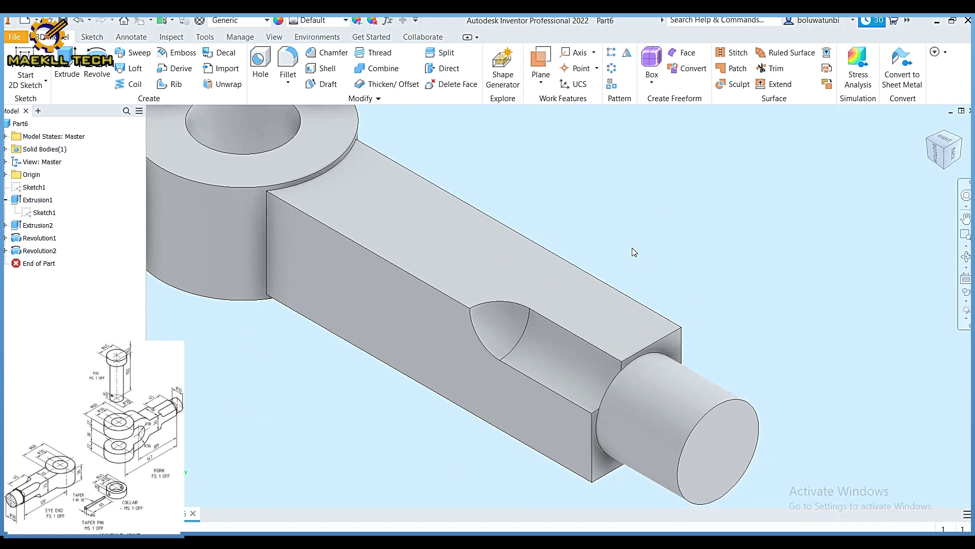
{"action": "left_click", "coordinate": [612, 69]}
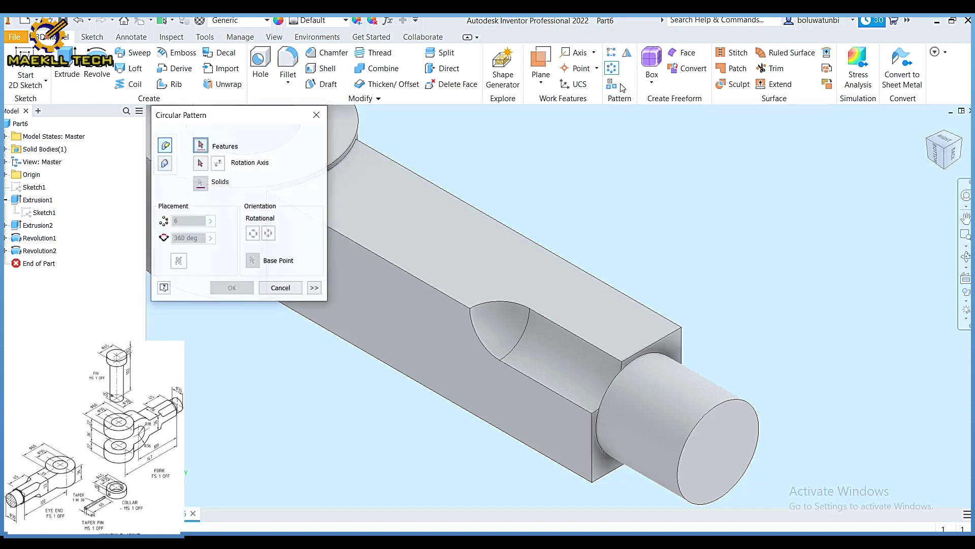
{"action": "left_click", "coordinate": [562, 355]}
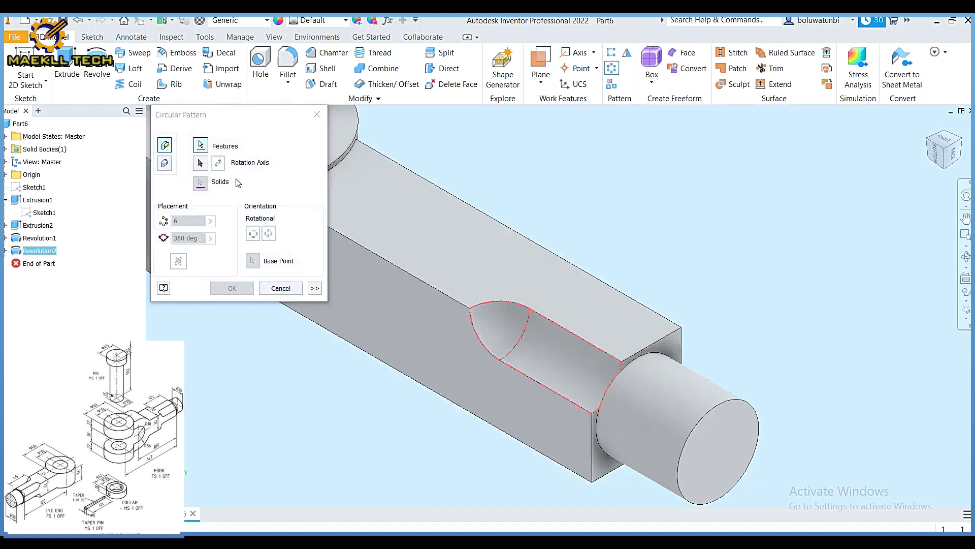
{"action": "left_click", "coordinate": [203, 168]}
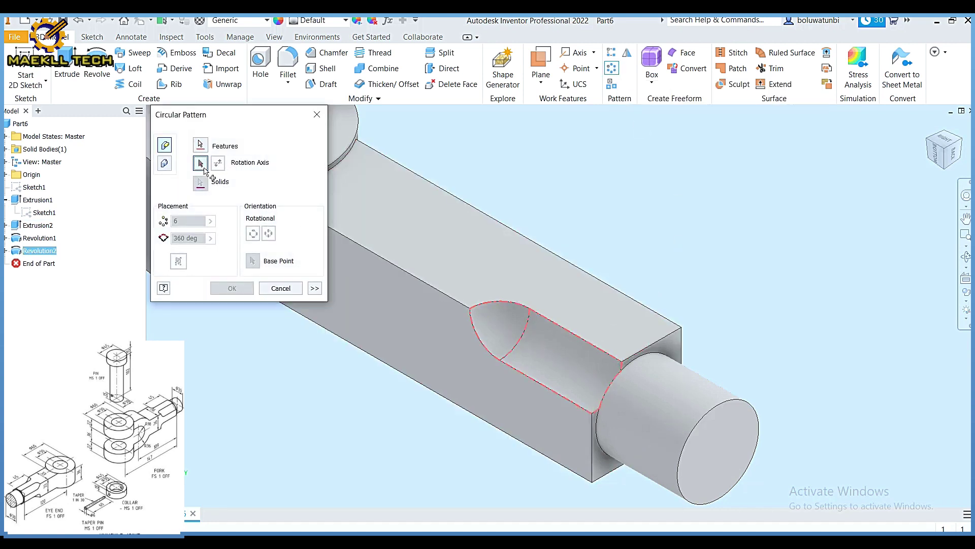
{"action": "left_click", "coordinate": [712, 415]}
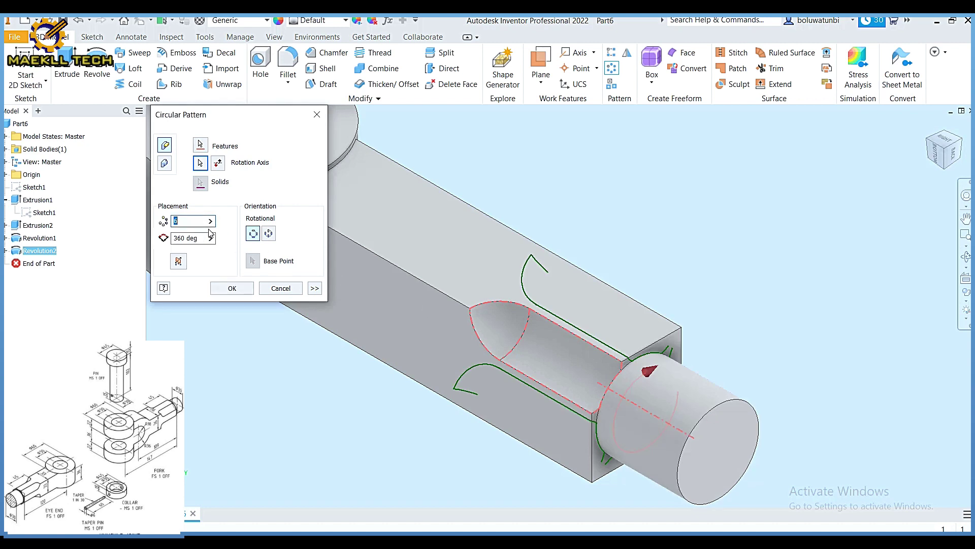
{"action": "type", "text": "4"}
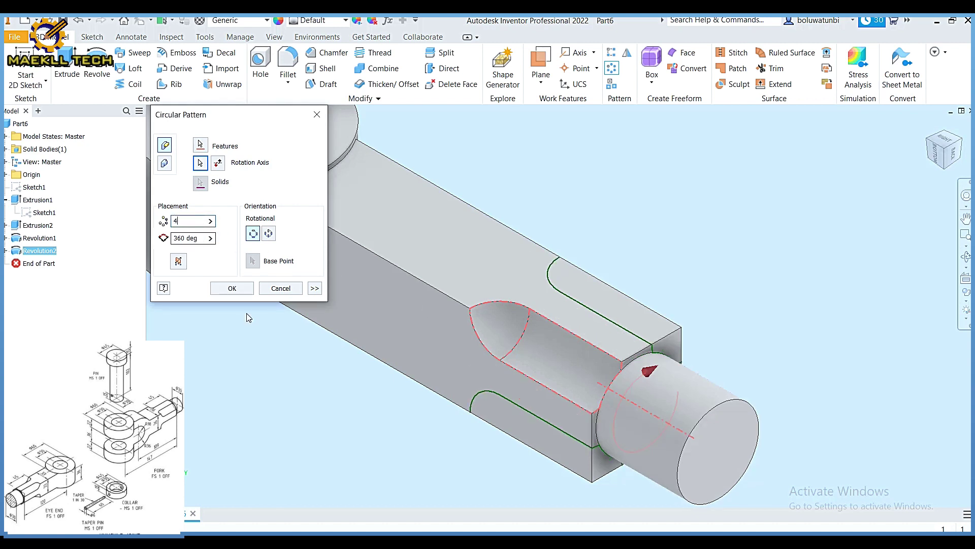
{"action": "left_click", "coordinate": [232, 288]}
Apply the Galvanized appearance to the eye end part
{"action": "scroll", "coordinate": [371, 325], "scroll_direction": "down", "scroll_amount": 5}
{"action": "scroll", "coordinate": [371, 325], "scroll_direction": "up", "scroll_amount": 3}
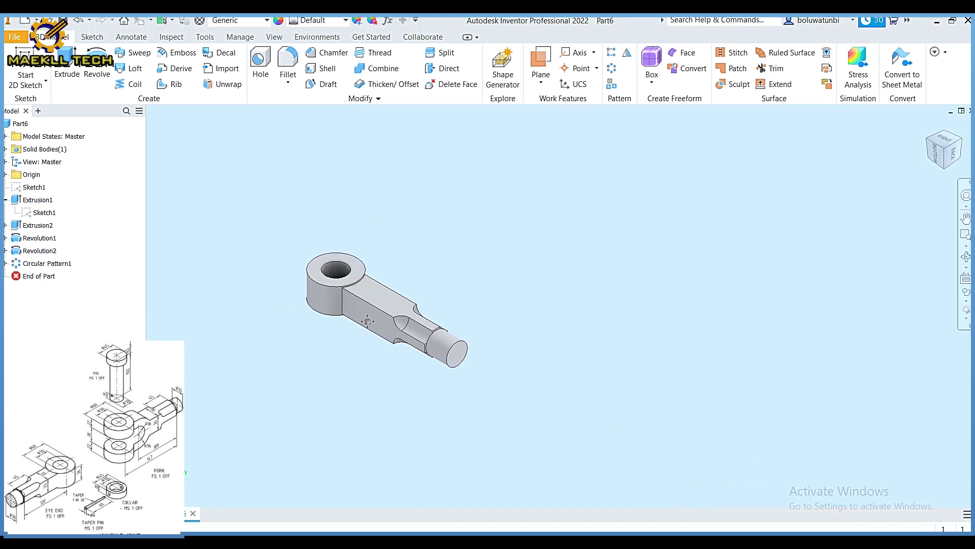
{"action": "scroll", "coordinate": [325, 249], "scroll_direction": "up", "scroll_amount": 2}
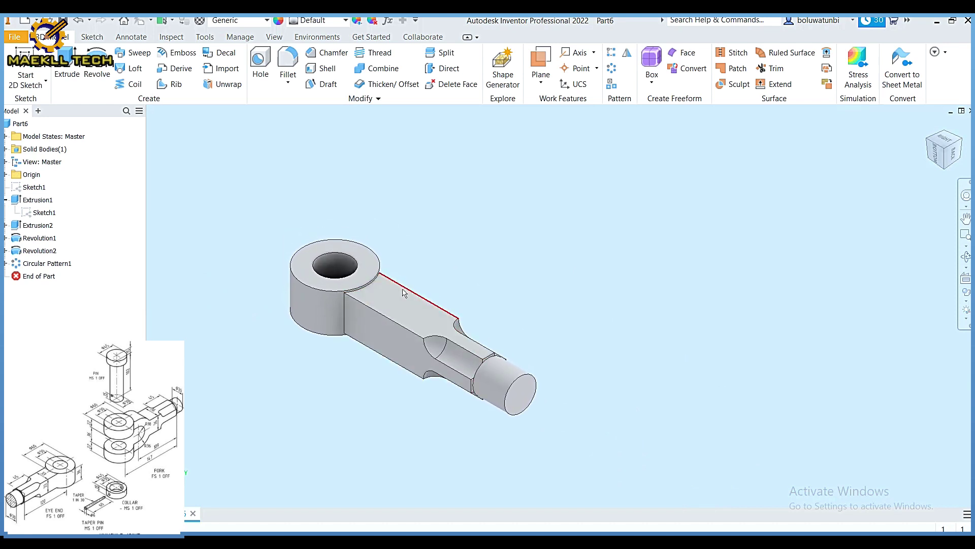
{"action": "left_click", "coordinate": [345, 20]}
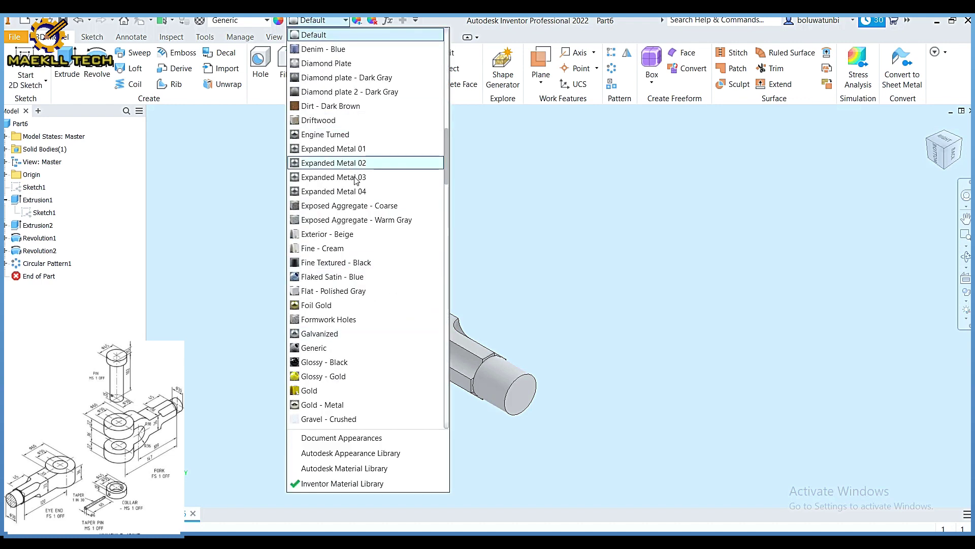
{"action": "left_click", "coordinate": [341, 334]}
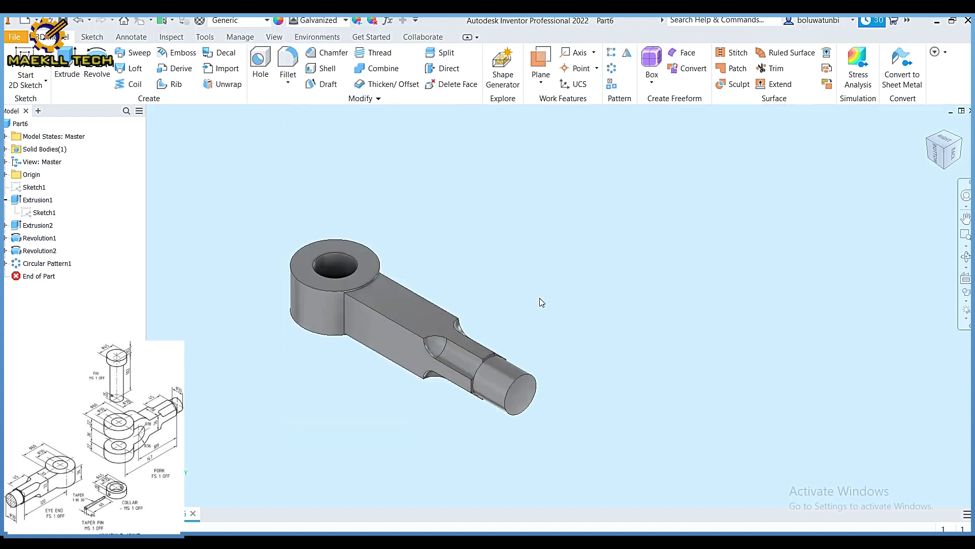
Save the eye end part as part1 in the workspace folder
{"action": "key", "text": "ctrl+s"}
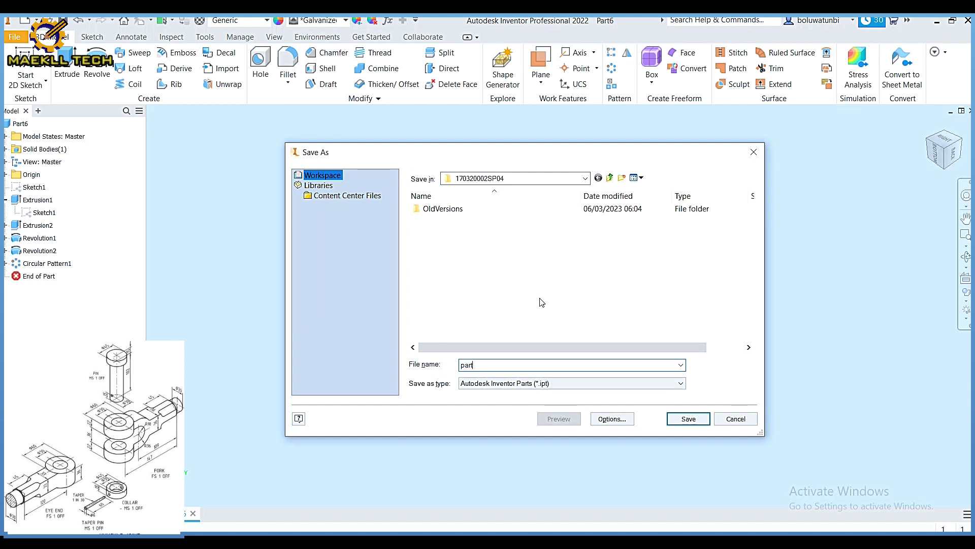
{"action": "type", "text": "part1"}
{"action": "key", "text": "Return"}
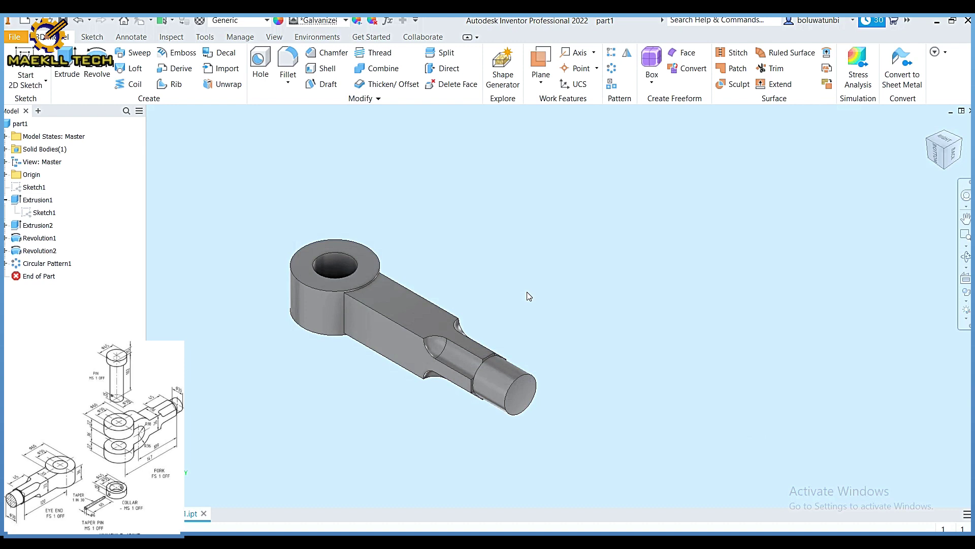
Create a new part from the metric Standard (mm).ipt template and start a sketch on the YZ origin plane
{"action": "key", "text": "ctrl+n"}
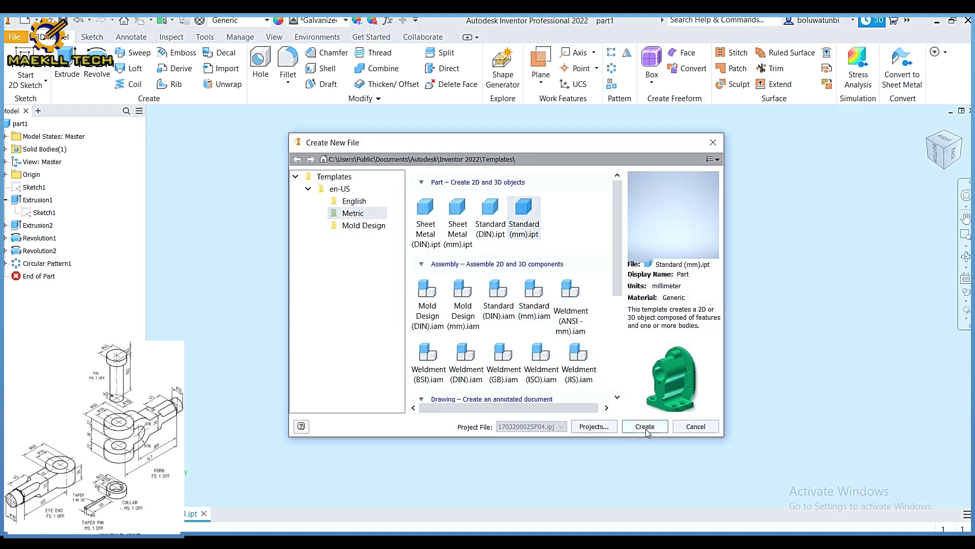
{"action": "left_click", "coordinate": [645, 427]}
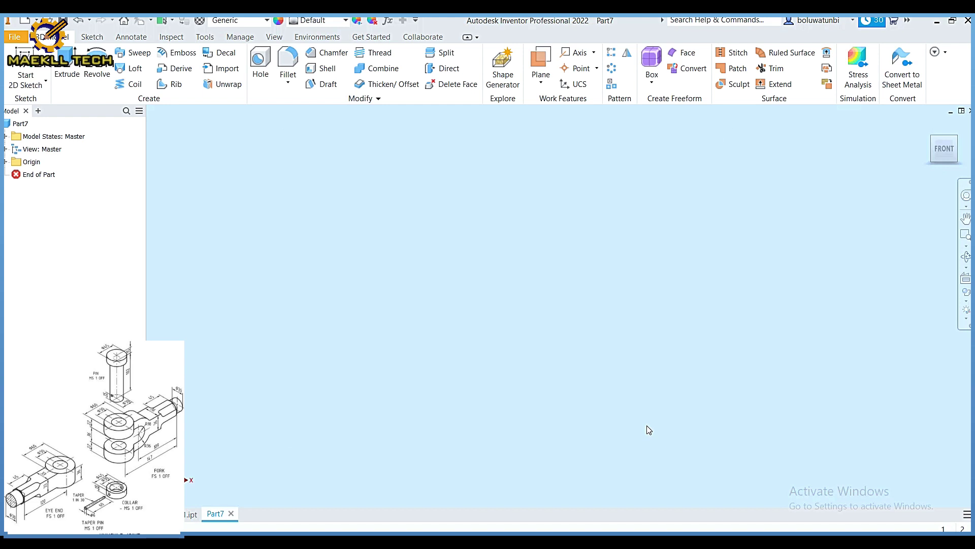
{"action": "left_click", "coordinate": [25, 71]}
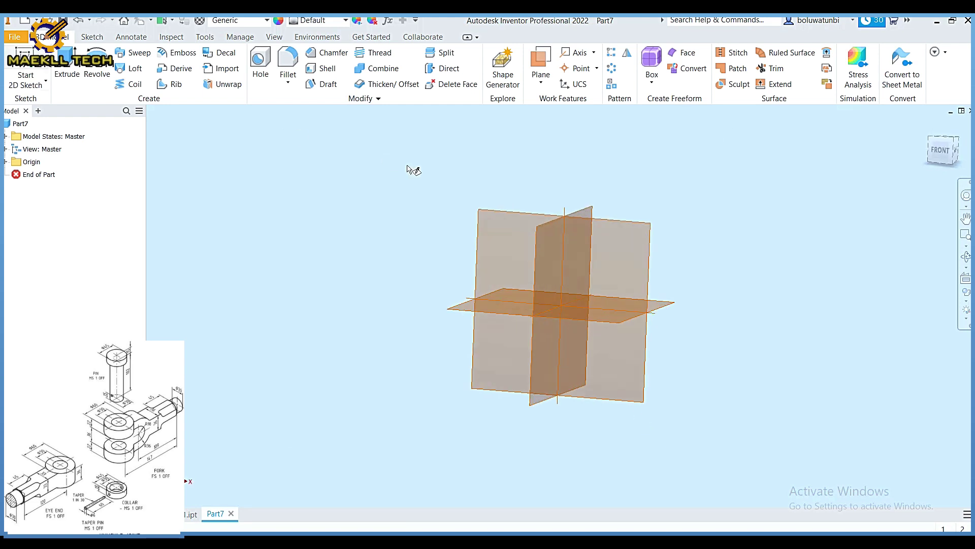
{"action": "left_click", "coordinate": [532, 230]}
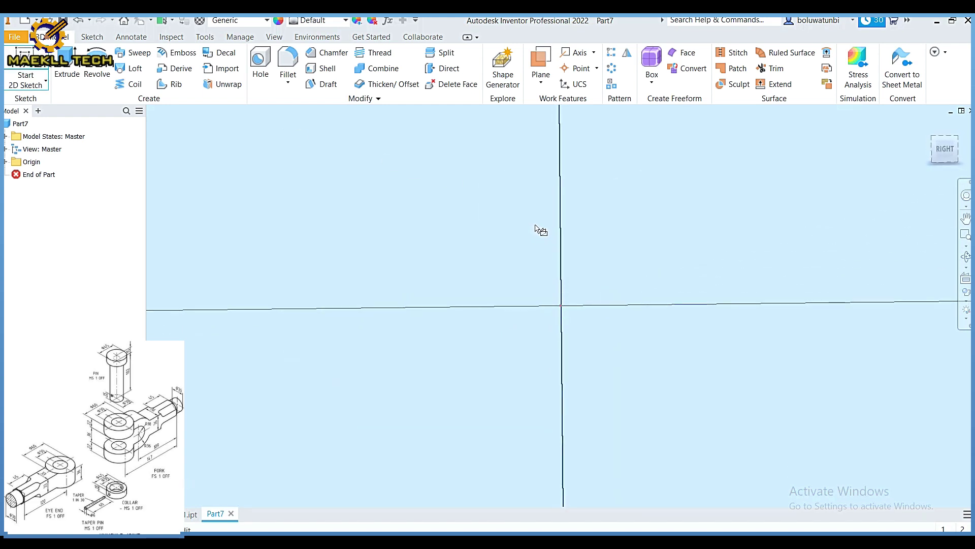
Draw two concentric circles at the sketch origin with diameters of 36 mm and 72 mm
{"action": "left_click", "coordinate": [99, 64]}
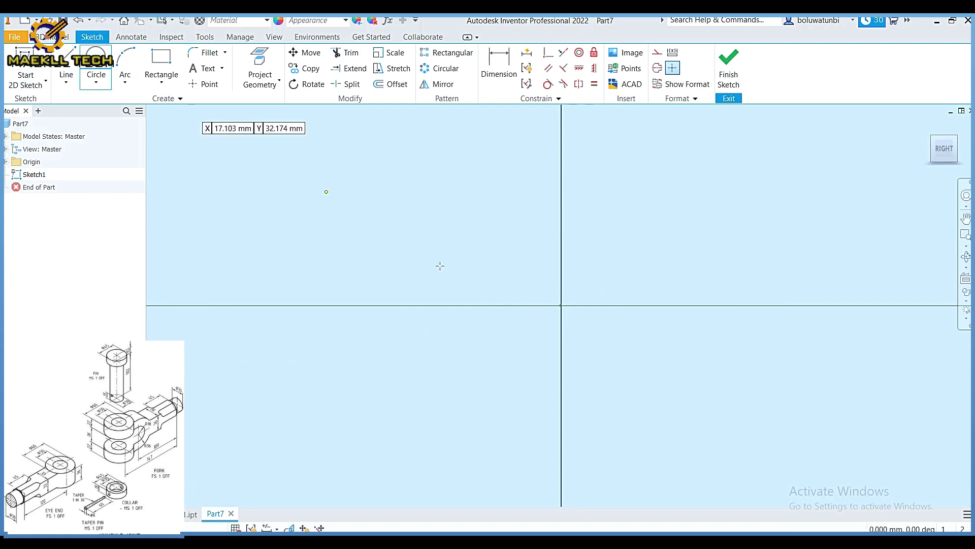
{"action": "left_click", "coordinate": [561, 306]}
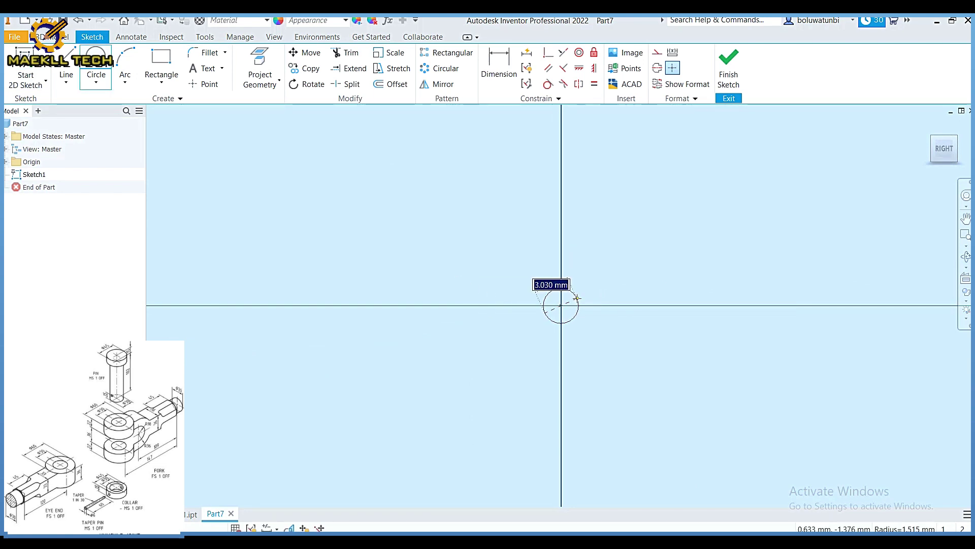
{"action": "type", "text": "36"}
{"action": "key", "text": "Tab"}
{"action": "key", "text": "Return"}
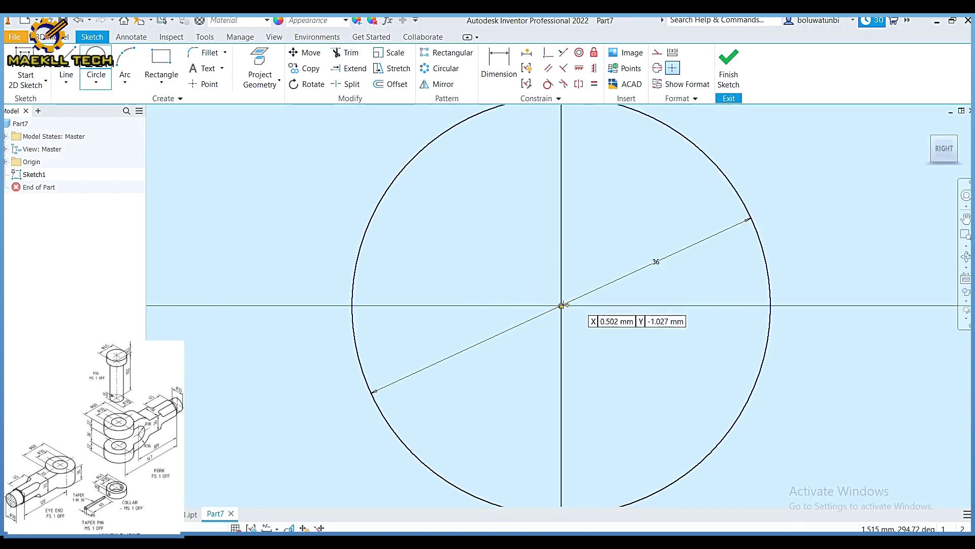
{"action": "left_click", "coordinate": [561, 306]}
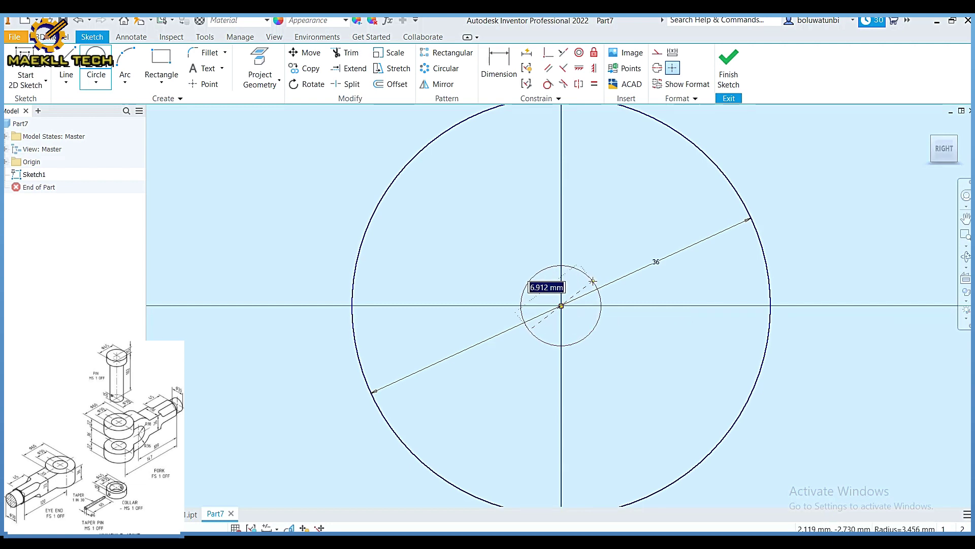
{"action": "type", "text": "72"}
{"action": "key", "text": "Return"}
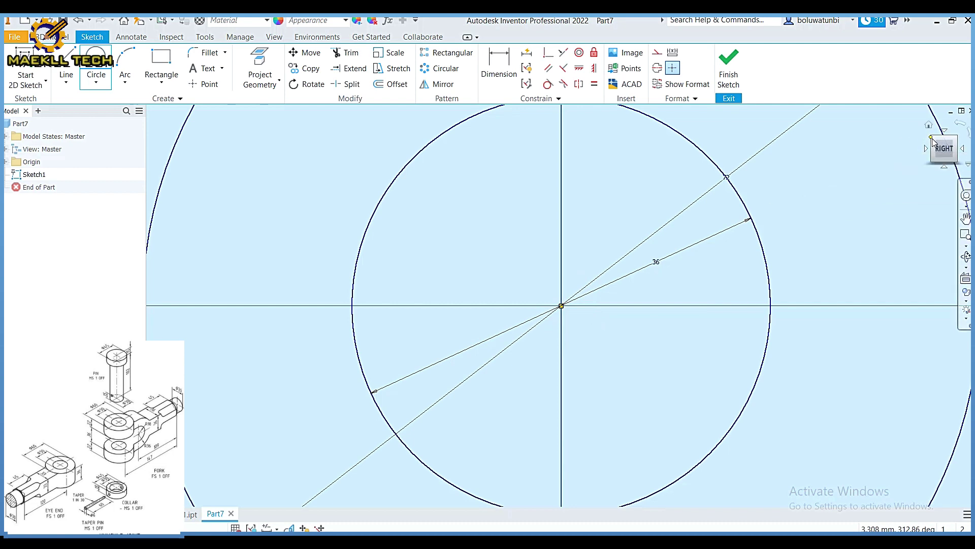
Sketch an open rectangle from the outer circle's top and bottom points to one side, and a second one about 40 mm wide on the opposite side
{"action": "scroll", "coordinate": [656, 261], "scroll_direction": "up", "scroll_amount": 3}
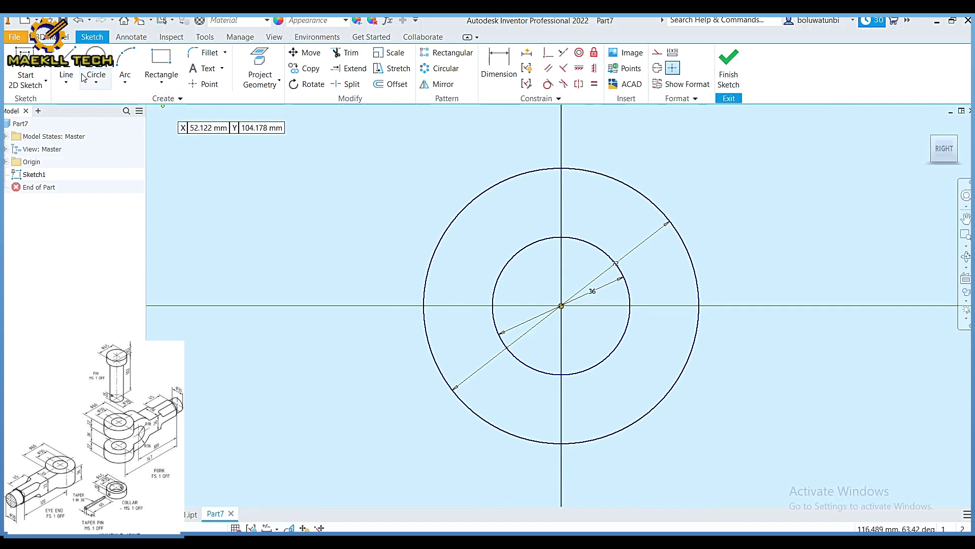
{"action": "left_click", "coordinate": [67, 69]}
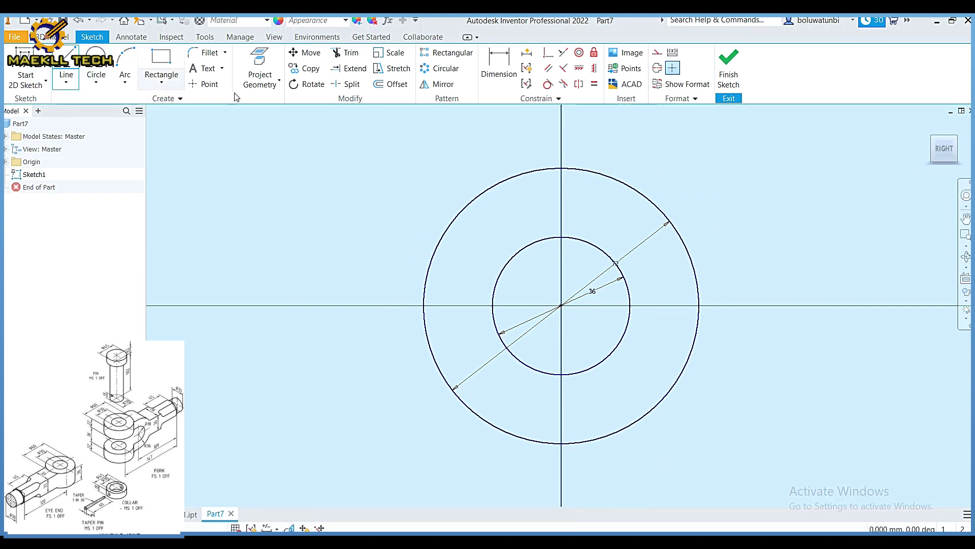
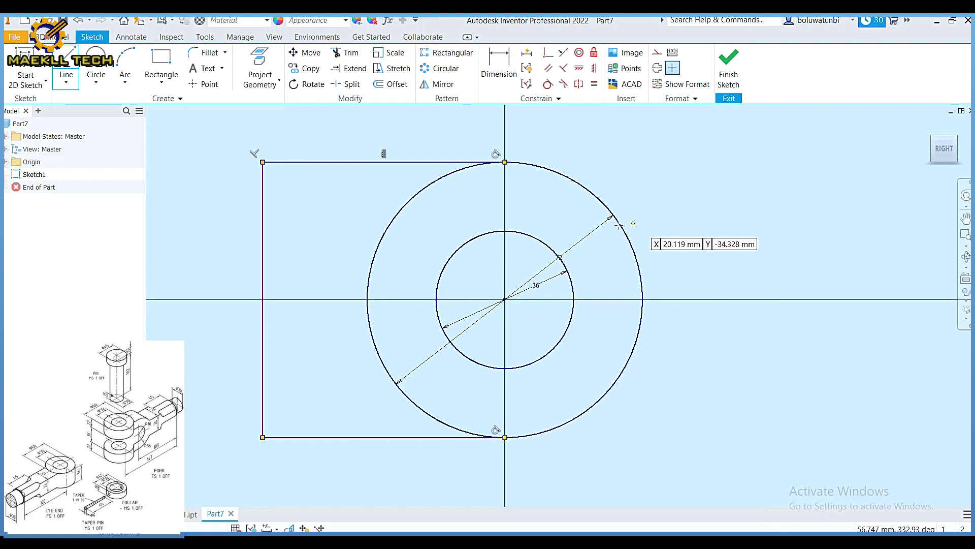
{"action": "left_click", "coordinate": [619, 222]}
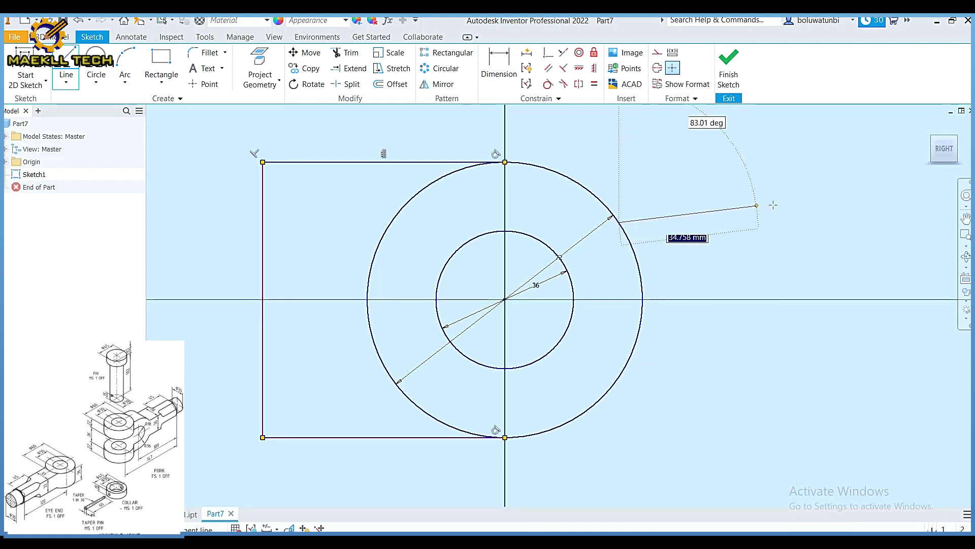
{"action": "key", "text": "Escape"}
{"action": "left_click", "coordinate": [909, 223]}
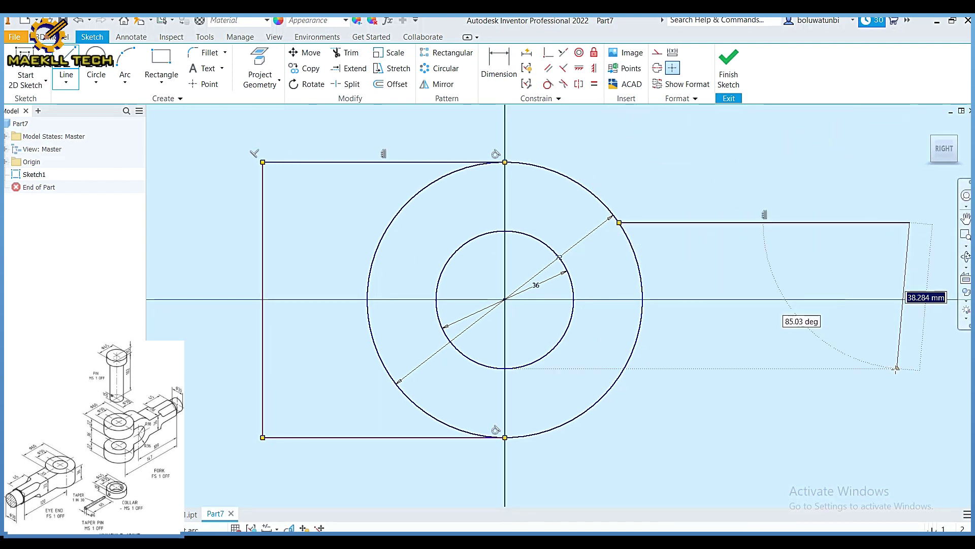
{"action": "left_click", "coordinate": [910, 376]}
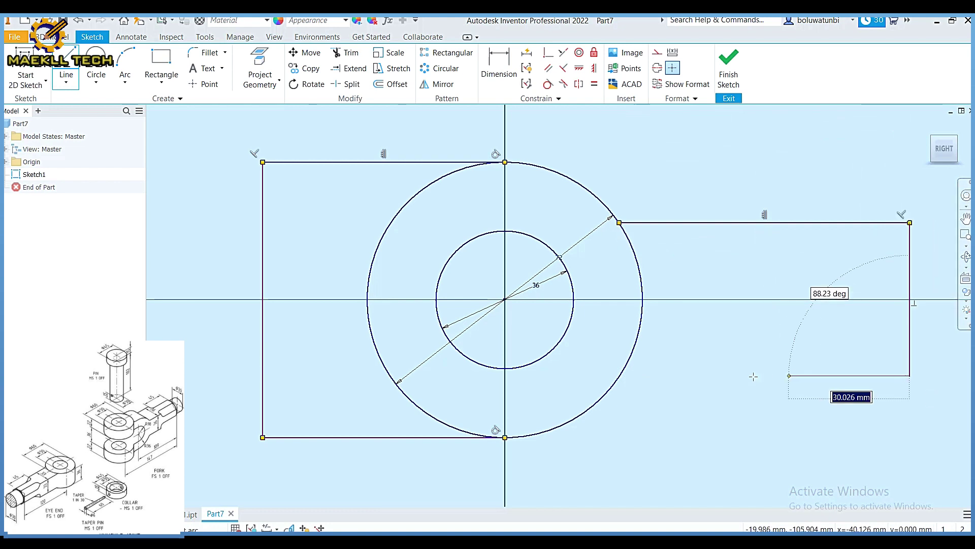
{"action": "left_click", "coordinate": [619, 376]}
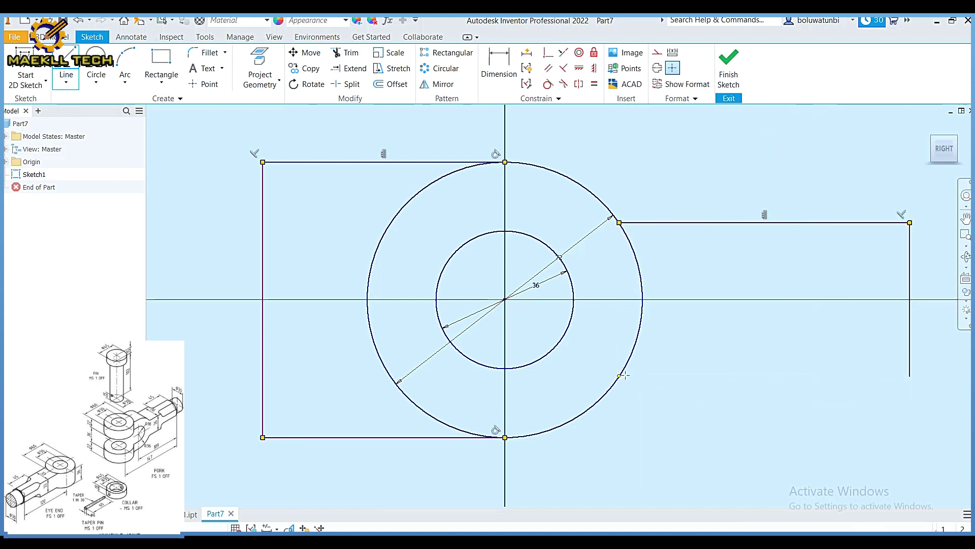
Draw a horizontal construction line from the sketch origin out past the end edge of the wider rectangle
{"action": "left_click", "coordinate": [656, 54]}
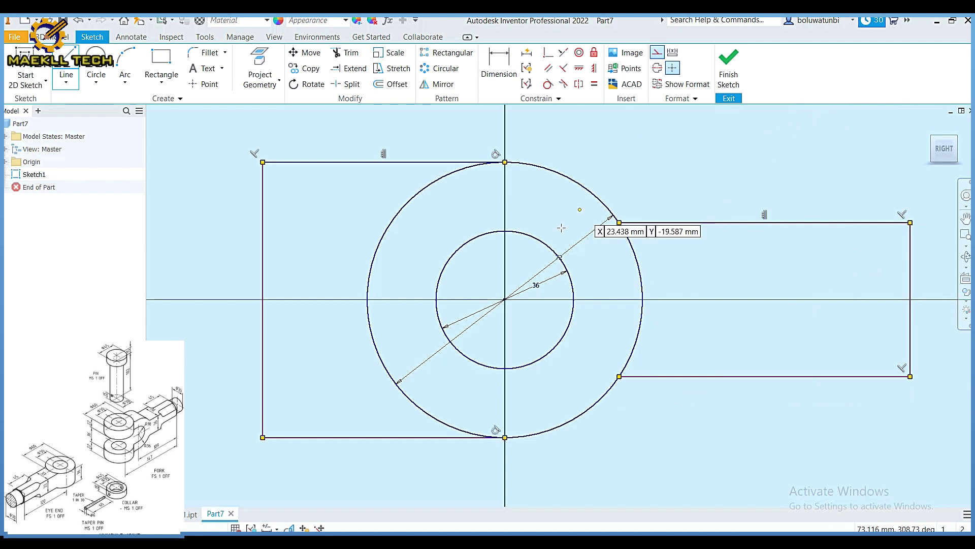
{"action": "left_click", "coordinate": [505, 299]}
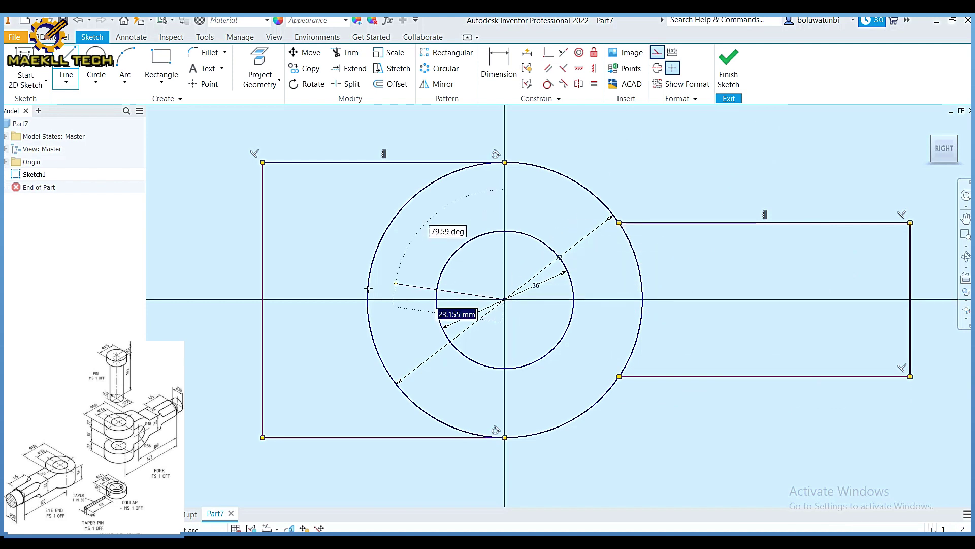
{"action": "left_click", "coordinate": [183, 298]}
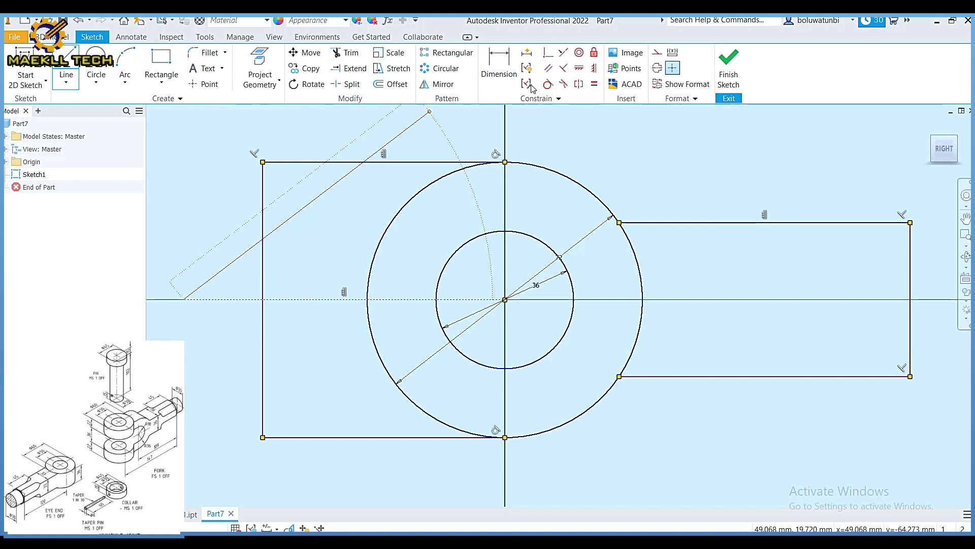
Dimension the distance from the circles' centre to the narrow rectangle's end edge as 147 mm
{"action": "left_click", "coordinate": [501, 73]}
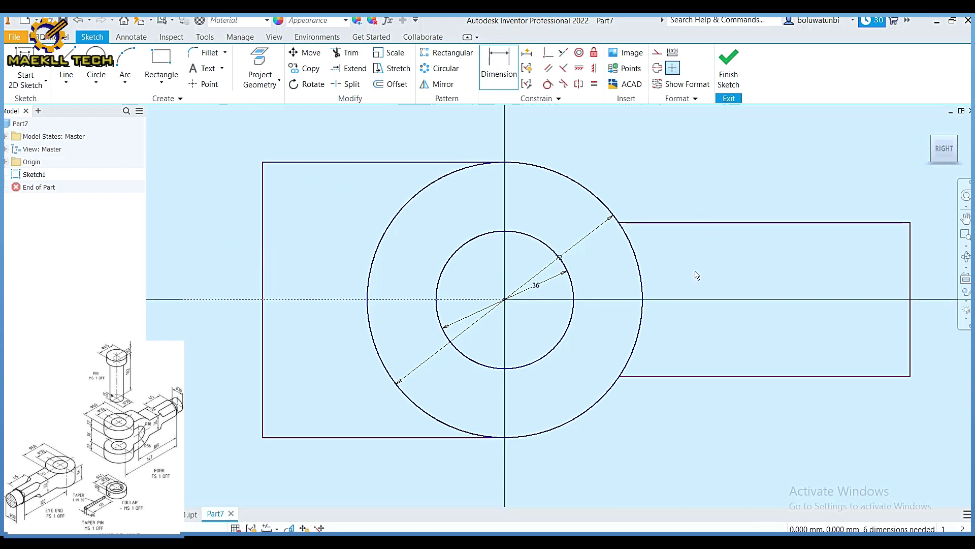
{"action": "left_click", "coordinate": [910, 303]}
{"action": "left_click", "coordinate": [790, 131]}
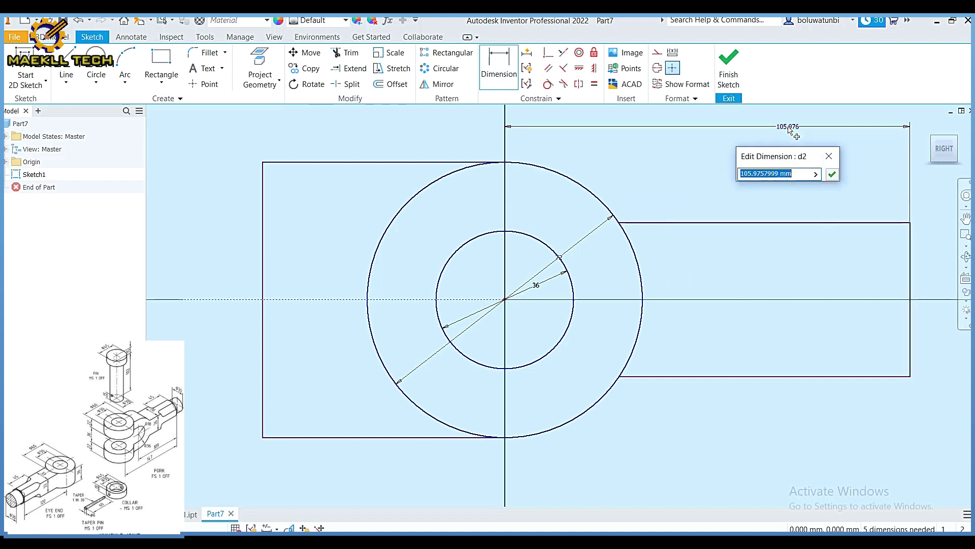
{"action": "type", "text": "147"}
{"action": "key", "text": "Return"}
{"action": "scroll", "coordinate": [730, 216], "scroll_direction": "down", "scroll_amount": 3}
{"action": "scroll", "coordinate": [729, 216], "scroll_direction": "down", "scroll_amount": 1}
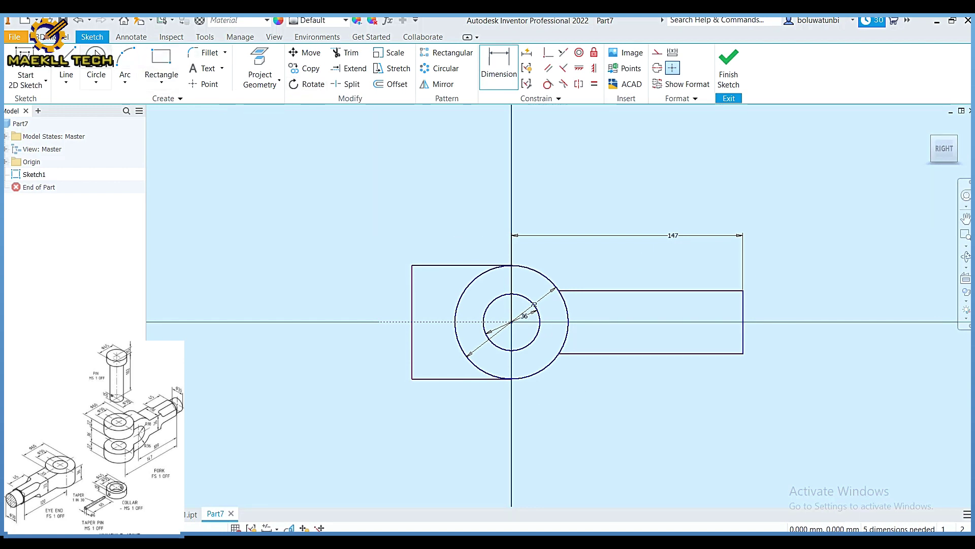
Draw two horizontal lines from the inner circle's top and bottom points to the wider rectangle's end edge
{"action": "left_click", "coordinate": [66, 71]}
{"action": "left_click", "coordinate": [511, 294]}
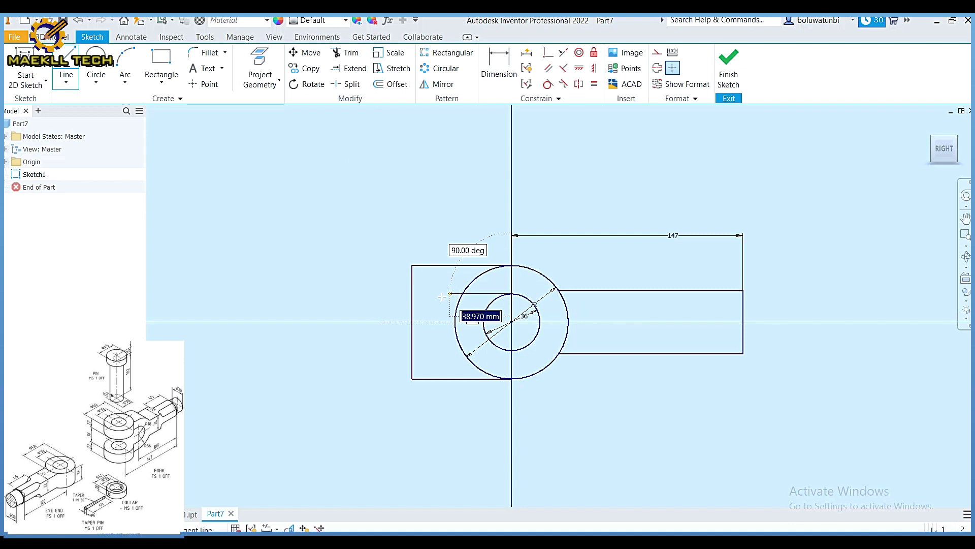
{"action": "left_click", "coordinate": [412, 293]}
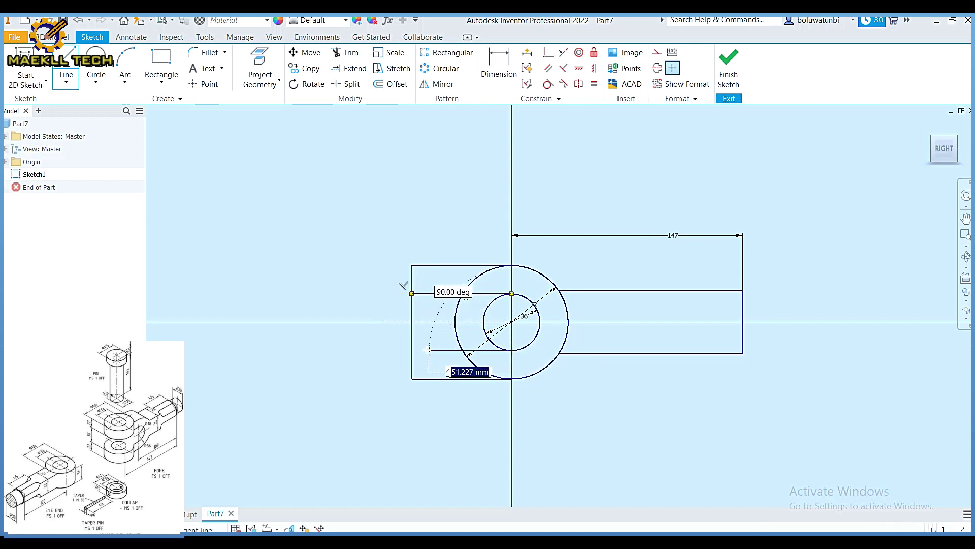
{"action": "left_click", "coordinate": [412, 350]}
{"action": "double_click", "coordinate": [511, 350]}
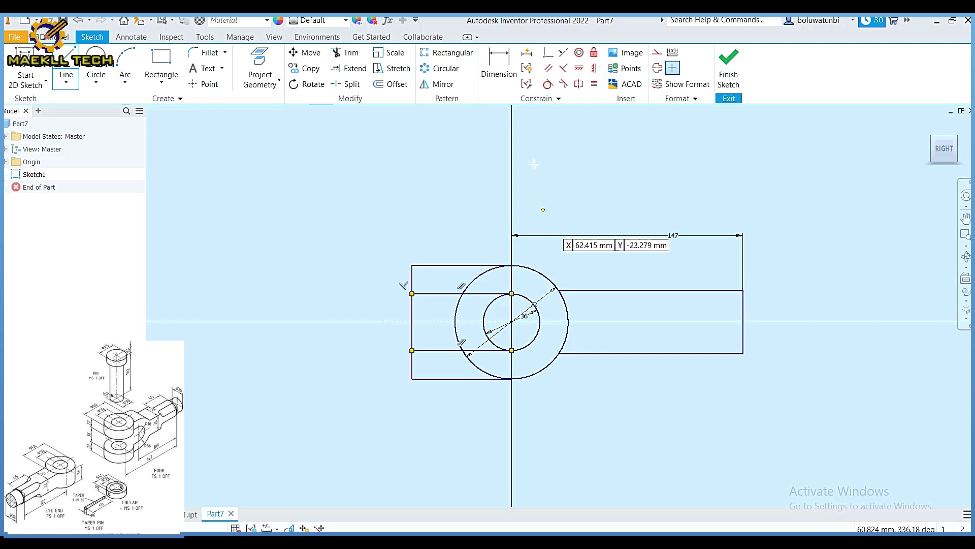
Change the distance from the circles' centre to the narrow rectangle's end edge to 109 mm
{"action": "left_click", "coordinate": [504, 68]}
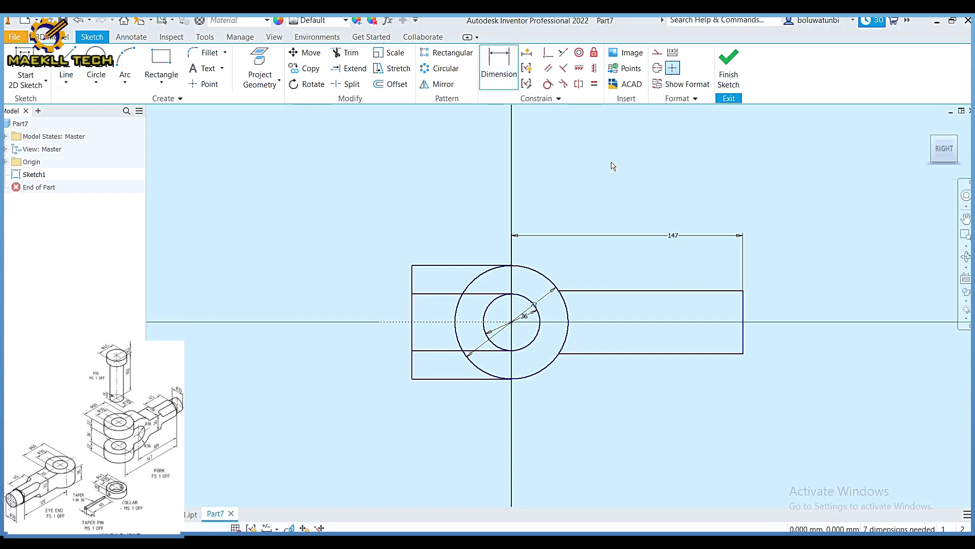
{"action": "left_click", "coordinate": [673, 233]}
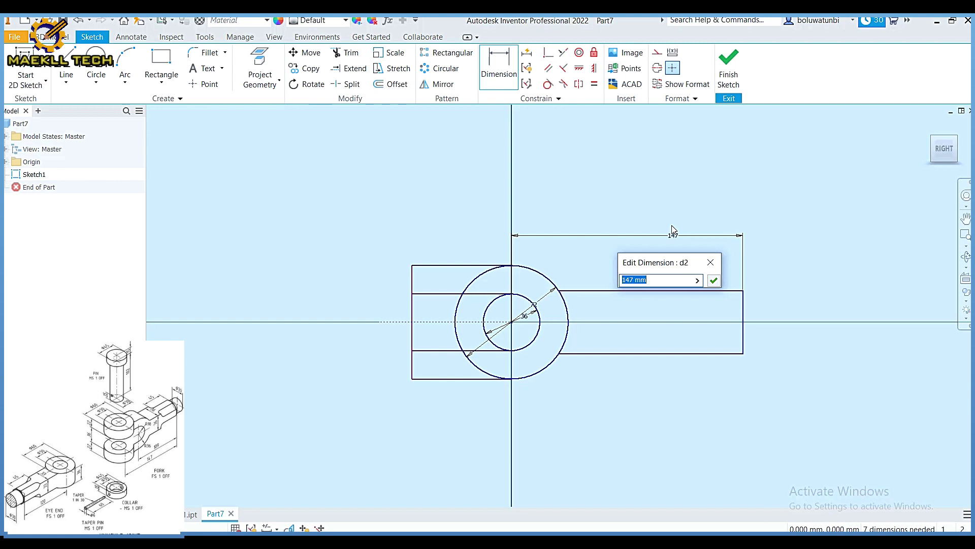
{"action": "key", "text": "Return"}
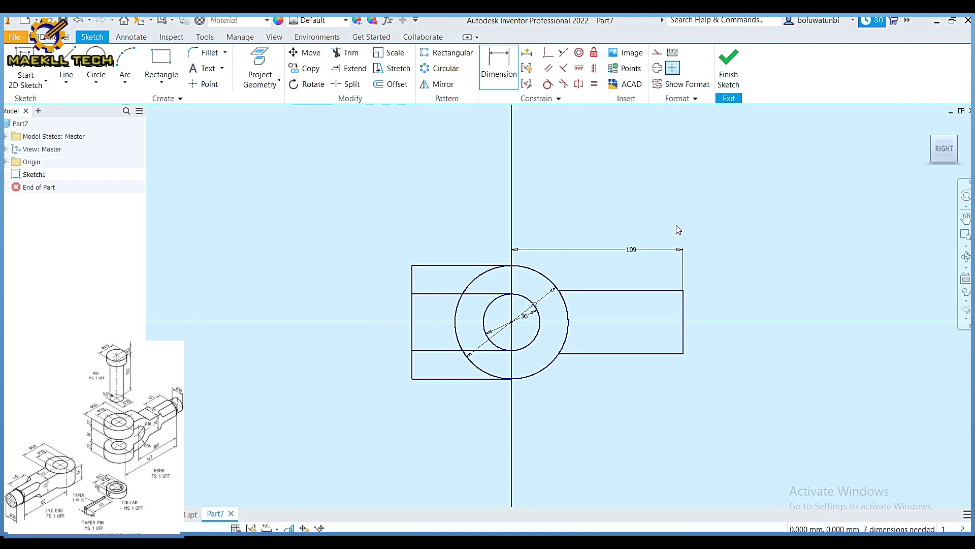
Dimension the overall length between the wider rectangle's end edge and the narrow rectangle's end edge as 147 mm
{"action": "left_click", "coordinate": [511, 65]}
{"action": "left_click", "coordinate": [408, 278]}
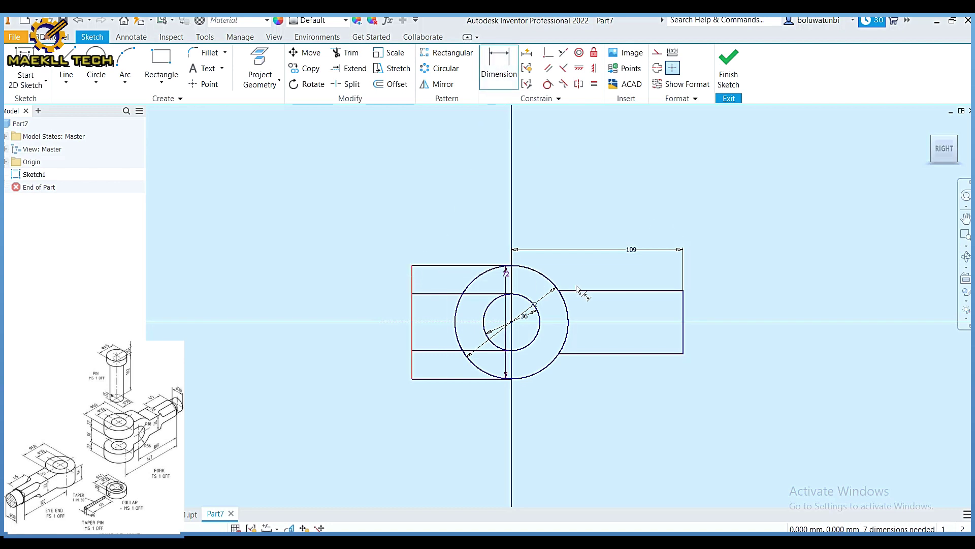
{"action": "left_click", "coordinate": [684, 308]}
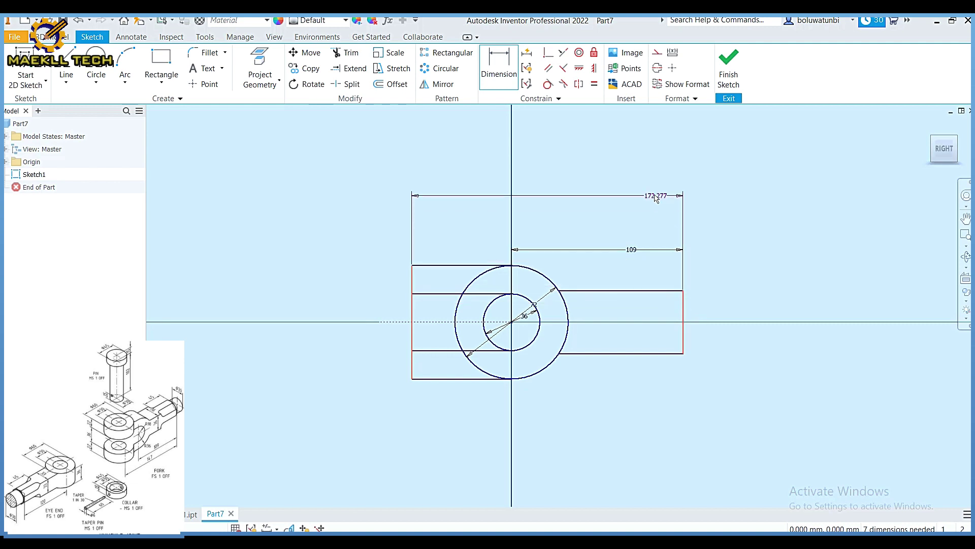
{"action": "left_click", "coordinate": [642, 196]}
{"action": "type", "text": "1"}
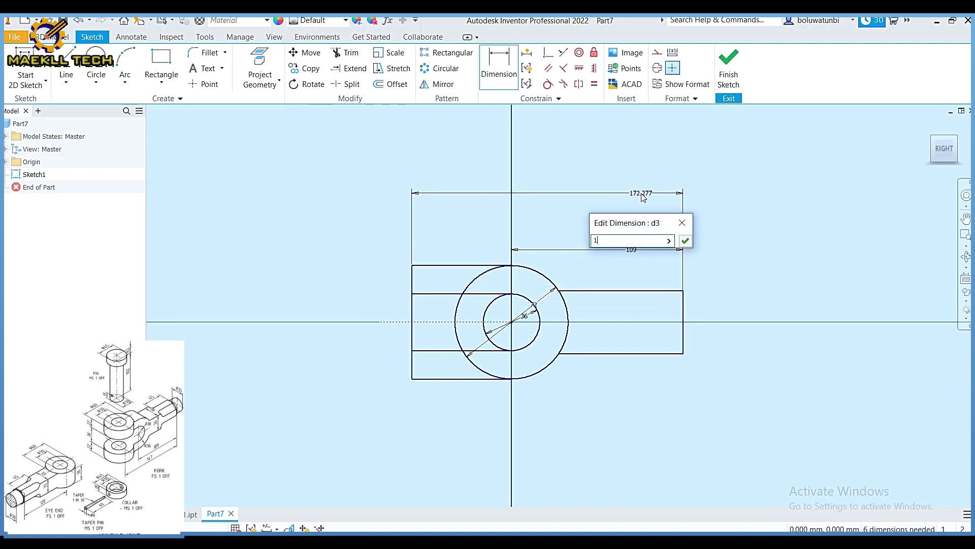
{"action": "type", "text": "47"}
{"action": "key", "text": "Return"}
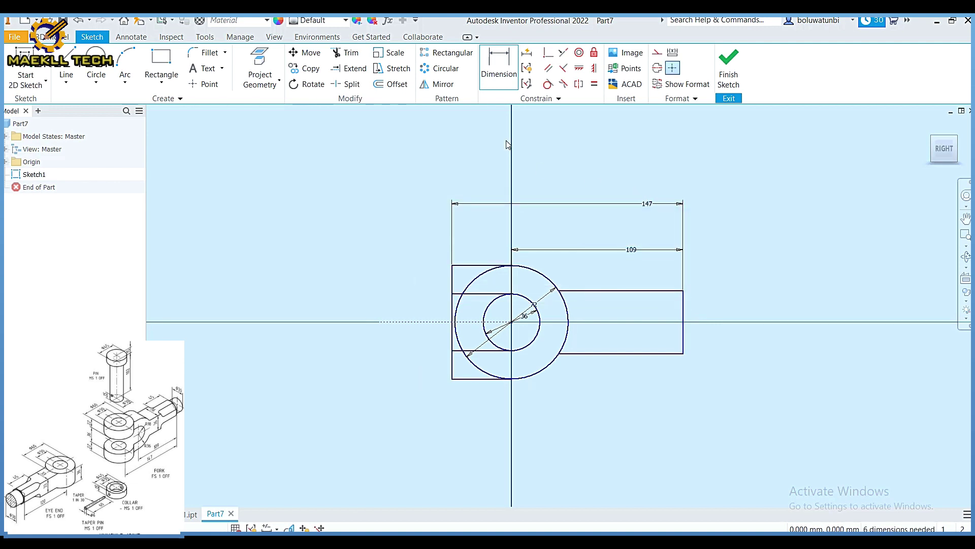
Trim both circles' halves on the wider rectangle's side and its end edge between the inner lines to form a U-shaped fork
{"action": "left_click", "coordinate": [352, 53]}
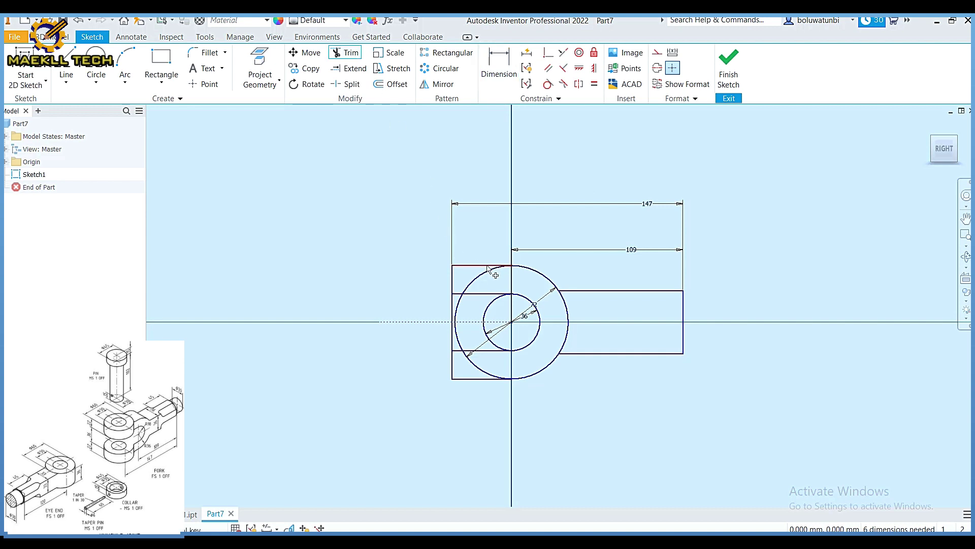
{"action": "left_click", "coordinate": [458, 319]}
{"action": "left_click", "coordinate": [458, 337]}
{"action": "left_click", "coordinate": [495, 307]}
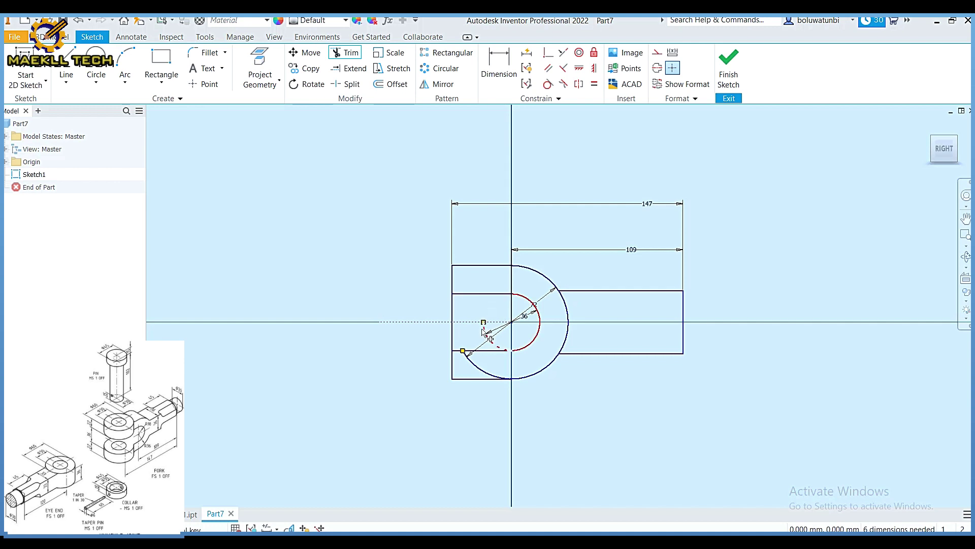
{"action": "left_click", "coordinate": [488, 335]}
{"action": "left_click", "coordinate": [455, 339]}
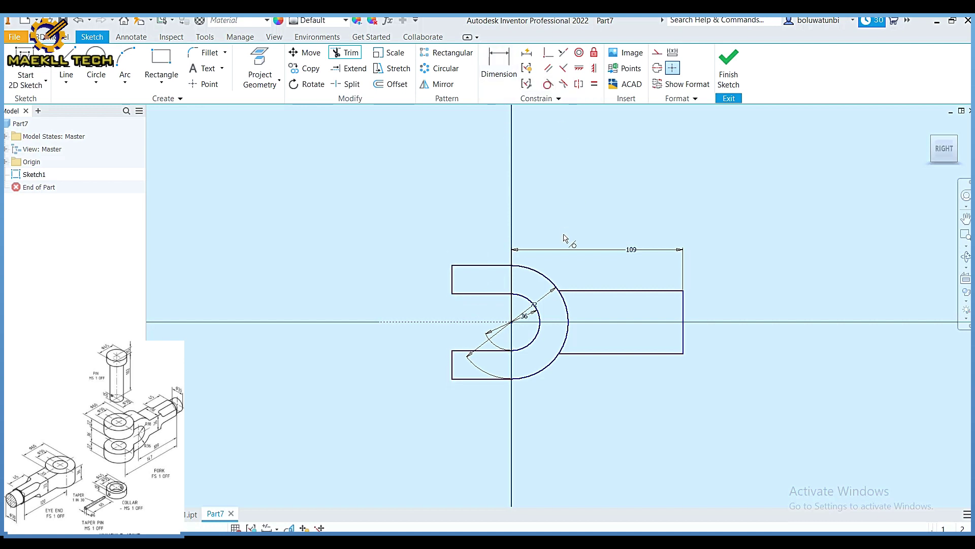
Apply tangent constraints between the fork's inner arc and both inner lines, and try the same between the outer arc and the outer lines
{"action": "left_click", "coordinate": [548, 84]}
{"action": "scroll", "coordinate": [549, 243], "scroll_direction": "up", "scroll_amount": 3}
{"action": "scroll", "coordinate": [558, 265], "scroll_direction": "down", "scroll_amount": 6}
{"action": "left_click", "coordinate": [545, 177]}
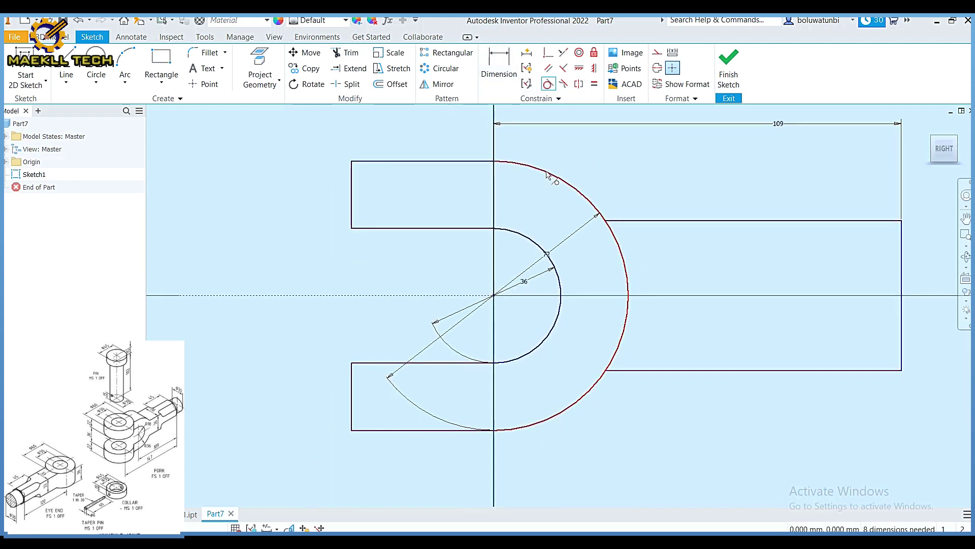
{"action": "left_click", "coordinate": [482, 163]}
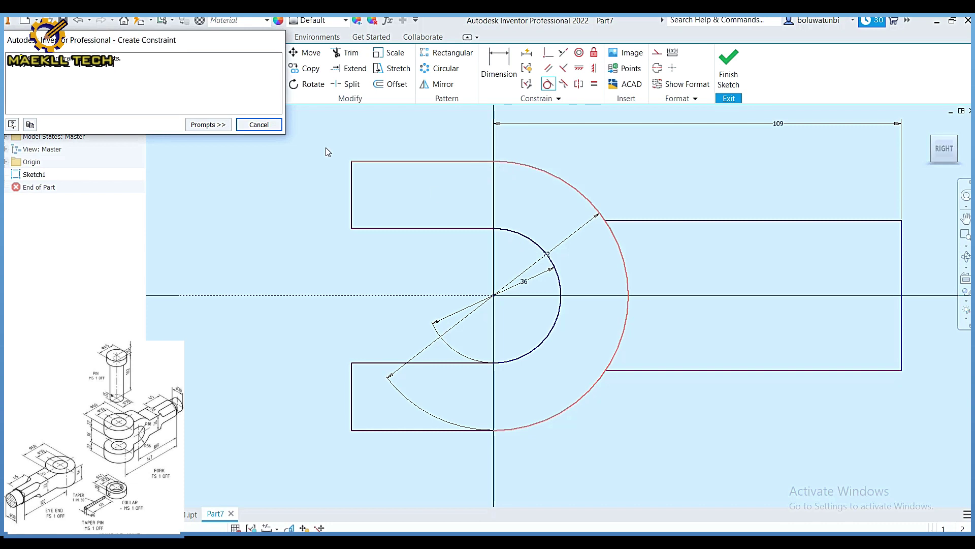
{"action": "left_click", "coordinate": [261, 126]}
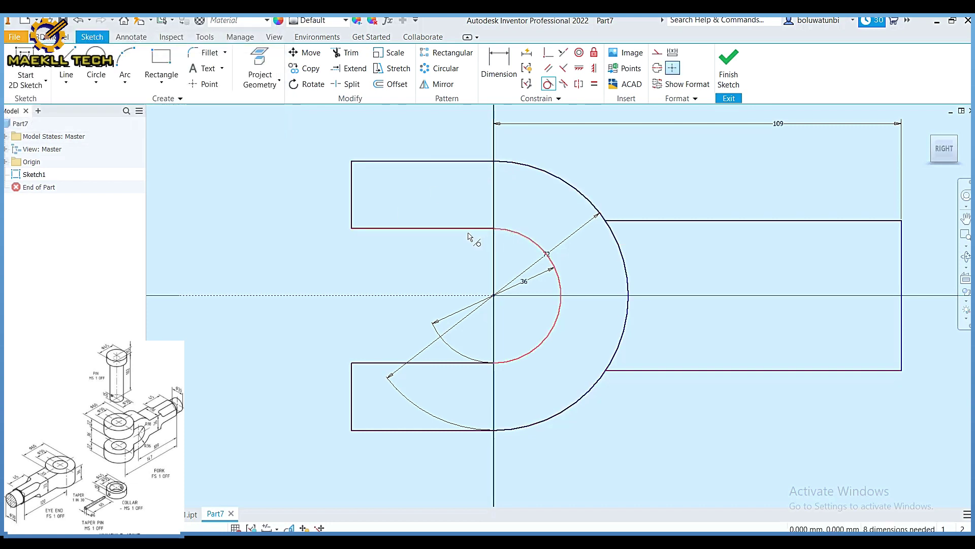
{"action": "left_click", "coordinate": [528, 355]}
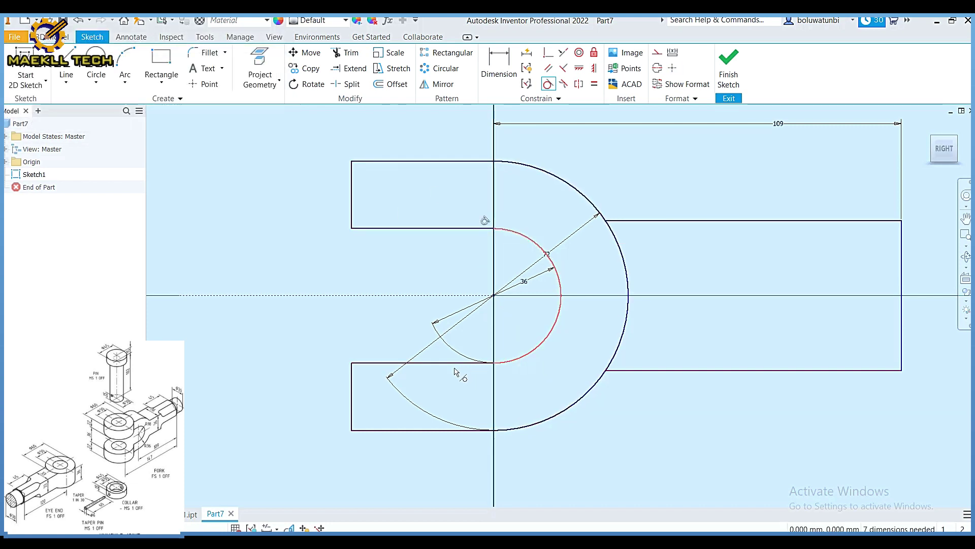
{"action": "left_click", "coordinate": [459, 364]}
{"action": "left_click", "coordinate": [529, 425]}
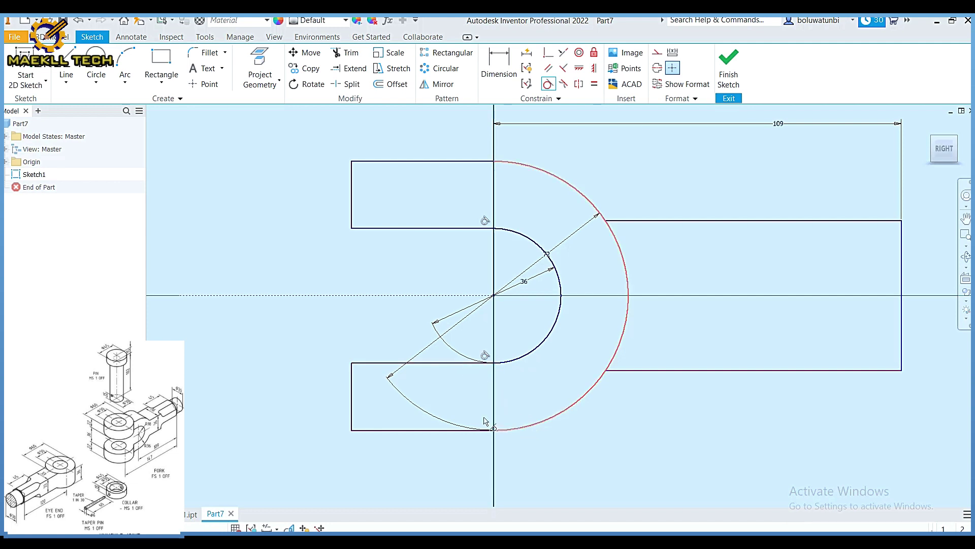
{"action": "left_click", "coordinate": [452, 430]}
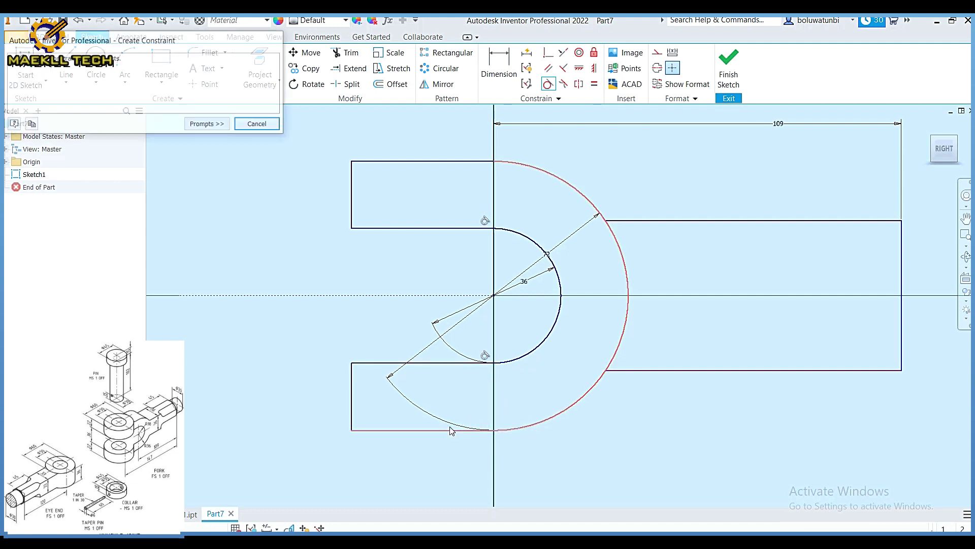
{"action": "left_click", "coordinate": [259, 124]}
Dimension the length from the upper prong's end edge to the shank's end edge as 147 mm
{"action": "scroll", "coordinate": [497, 186], "scroll_direction": "down", "scroll_amount": 5}
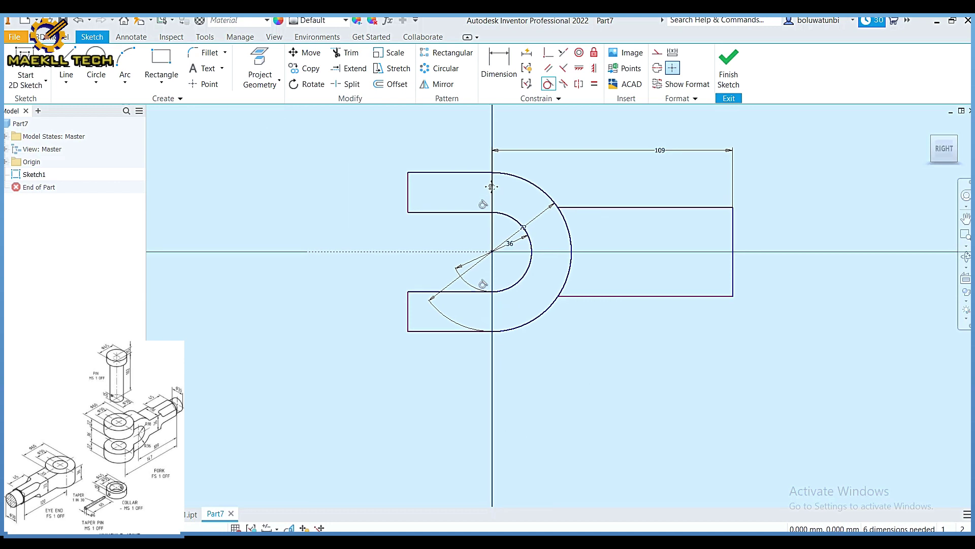
{"action": "scroll", "coordinate": [480, 252], "scroll_direction": "down", "scroll_amount": 1}
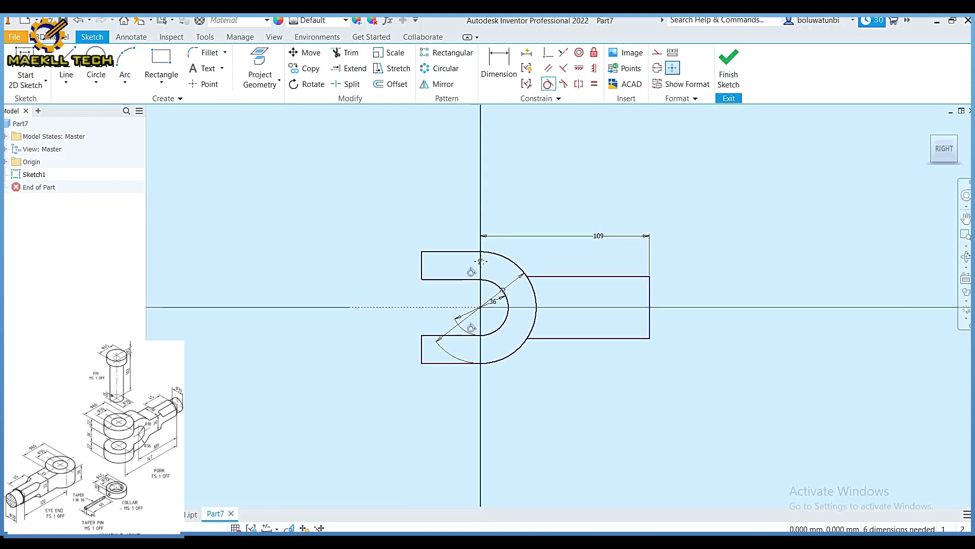
{"action": "left_click", "coordinate": [499, 64]}
{"action": "left_click", "coordinate": [422, 265]}
{"action": "left_click", "coordinate": [442, 264]}
{"action": "left_click", "coordinate": [650, 308]}
{"action": "left_click", "coordinate": [580, 204]}
{"action": "left_click", "coordinate": [619, 254]}
Dimension the length from the lower prong's end edge to the shank's end edge as 147 mm, placed below the profile
{"action": "scroll", "coordinate": [569, 216], "scroll_direction": "down", "scroll_amount": 3}
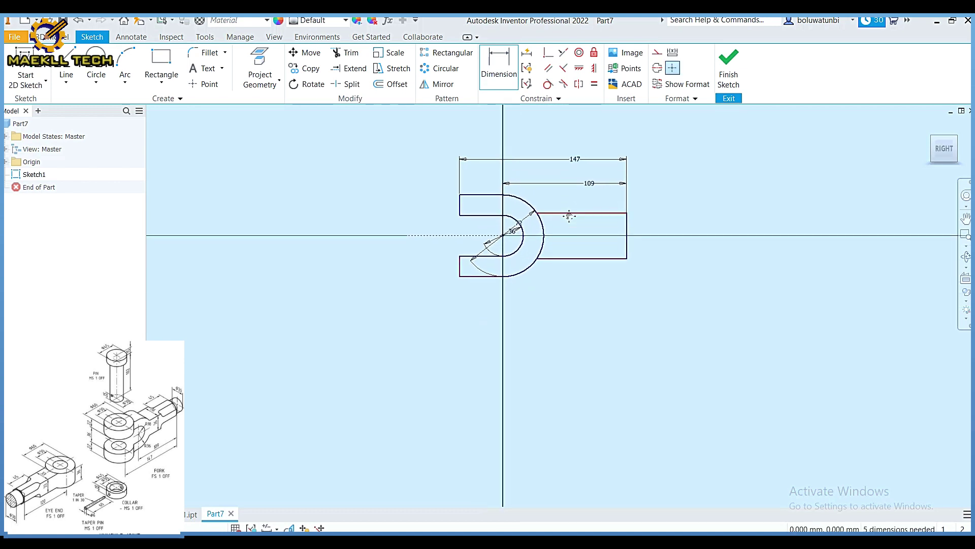
{"action": "left_click", "coordinate": [459, 274]}
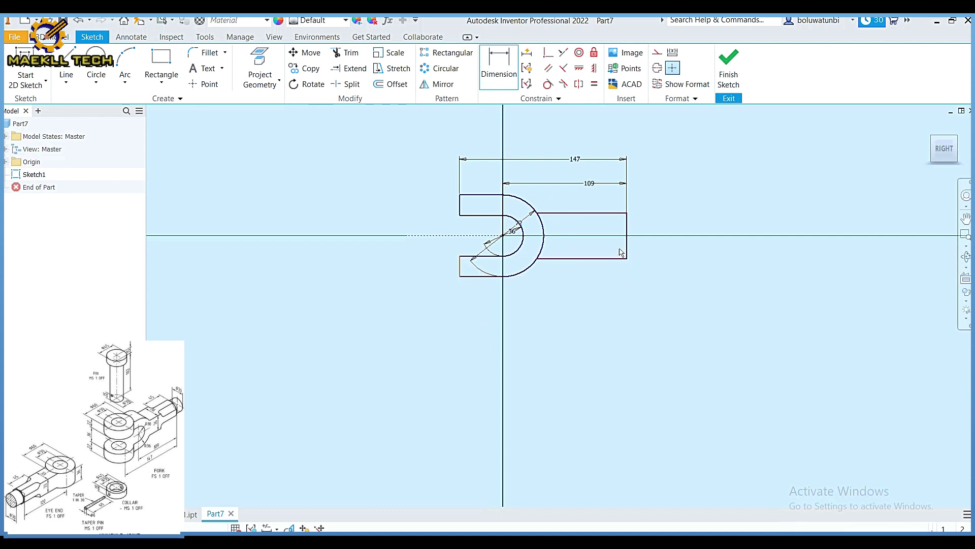
{"action": "left_click", "coordinate": [627, 253]}
{"action": "left_click", "coordinate": [570, 305]}
{"action": "left_click", "coordinate": [611, 352]}
Draw two vertical lines across the upper prong between its outer and inner edges
{"action": "scroll", "coordinate": [548, 263], "scroll_direction": "down", "scroll_amount": 2}
{"action": "scroll", "coordinate": [548, 267], "scroll_direction": "up", "scroll_amount": 5}
{"action": "scroll", "coordinate": [546, 285], "scroll_direction": "down", "scroll_amount": 1}
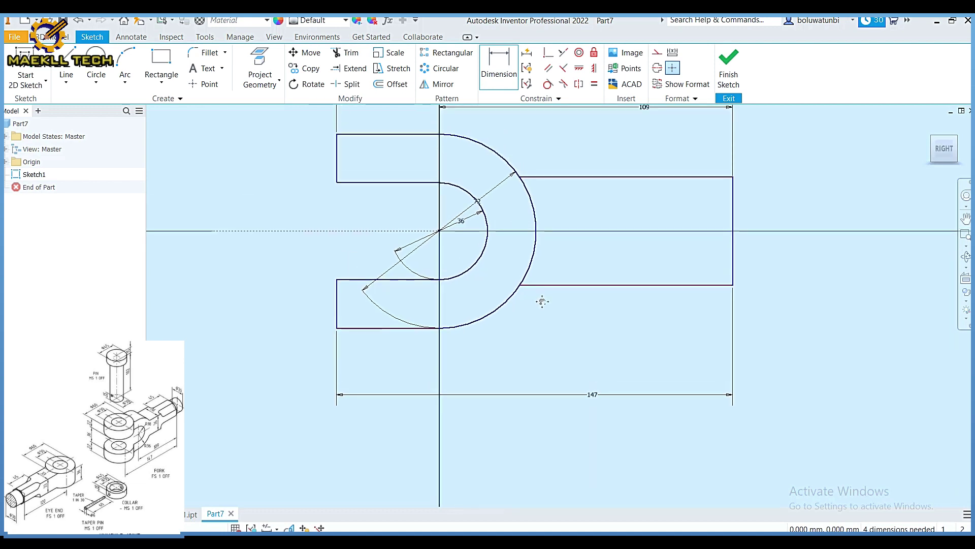
{"action": "left_click", "coordinate": [66, 74]}
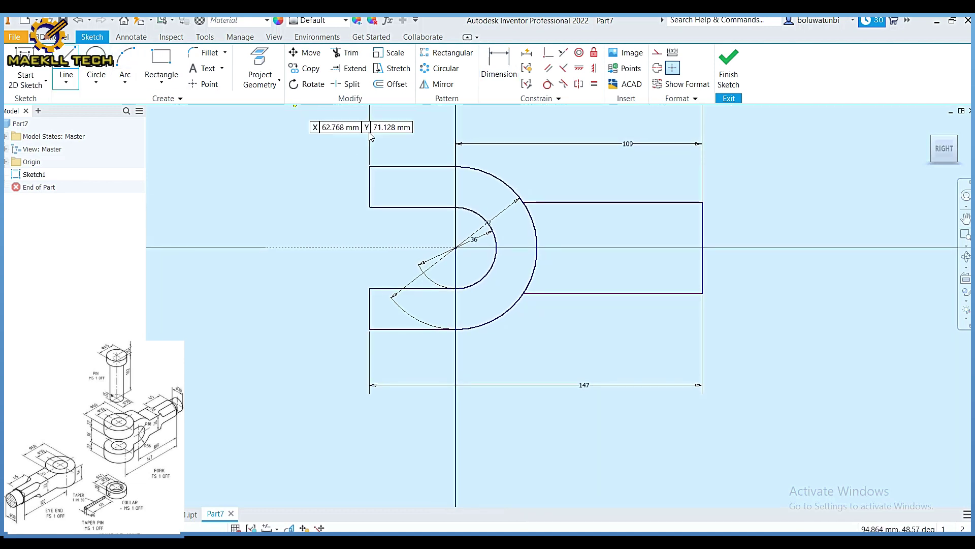
{"action": "left_click", "coordinate": [396, 197]}
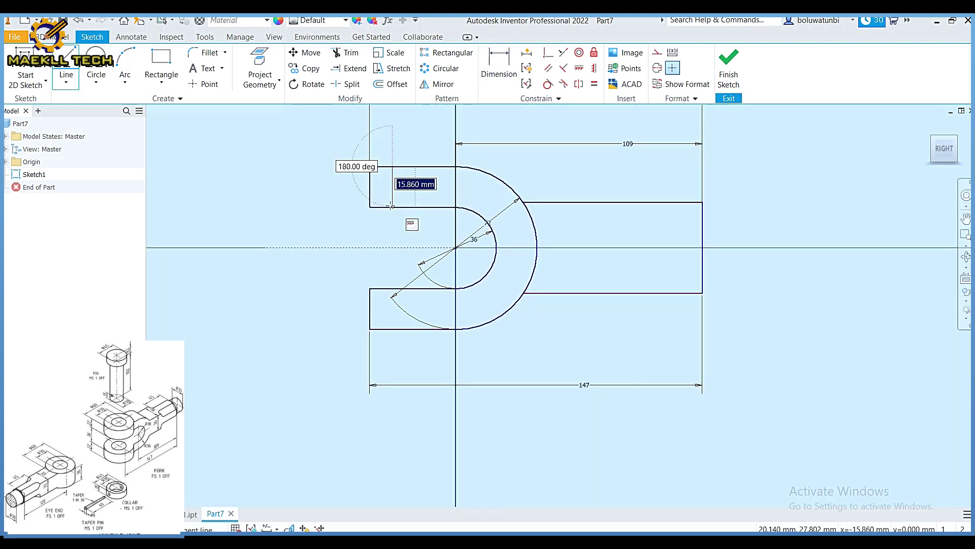
{"action": "left_click", "coordinate": [393, 207]}
{"action": "left_click", "coordinate": [421, 168]}
{"action": "left_click", "coordinate": [422, 207]}
Dimension the first vertical line 15 mm from the upper prong's end edge
{"action": "left_click", "coordinate": [499, 76]}
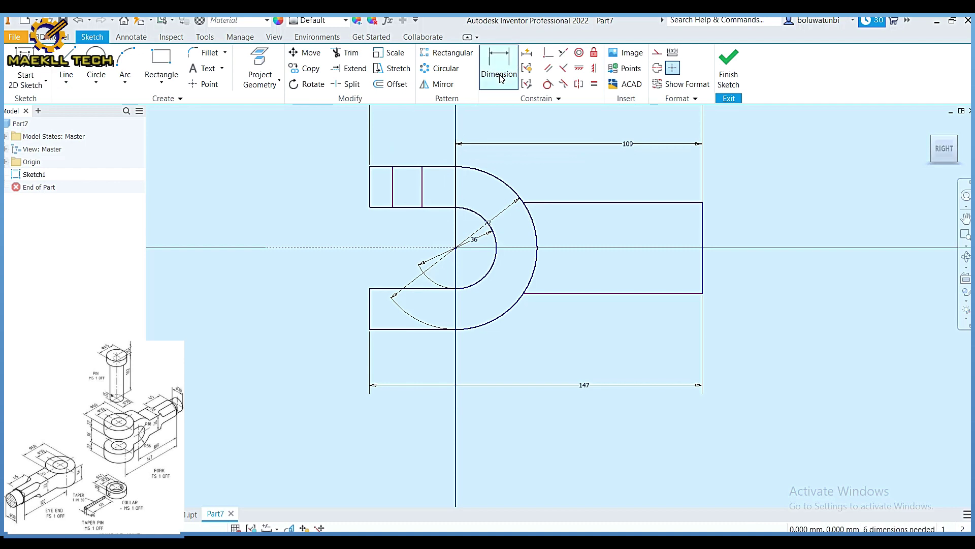
{"action": "left_click", "coordinate": [392, 182]}
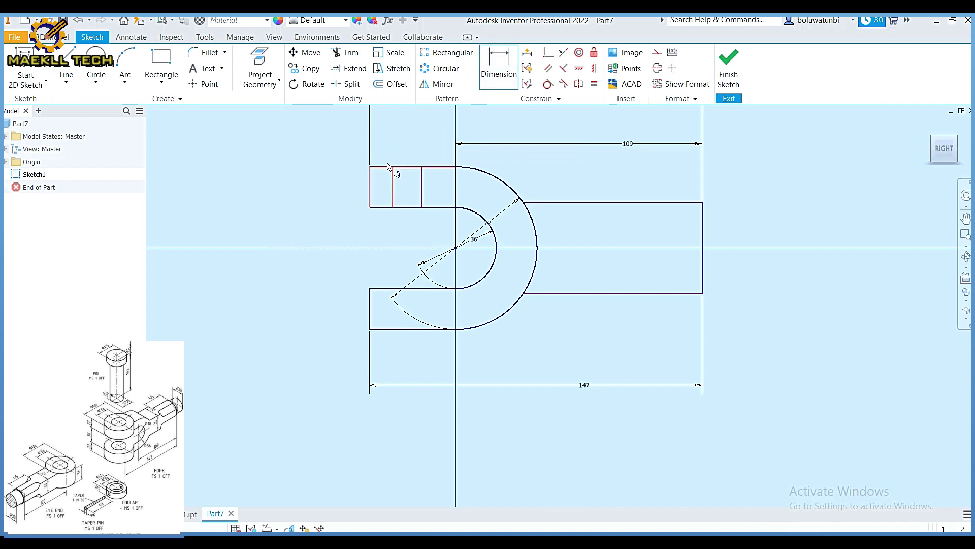
{"action": "left_click", "coordinate": [385, 154]}
{"action": "type", "text": "15"}
{"action": "key", "text": "Return"}
Dimension the second vertical line 30 mm from the upper prong's end edge
{"action": "left_click", "coordinate": [369, 193]}
{"action": "left_click", "coordinate": [422, 188]}
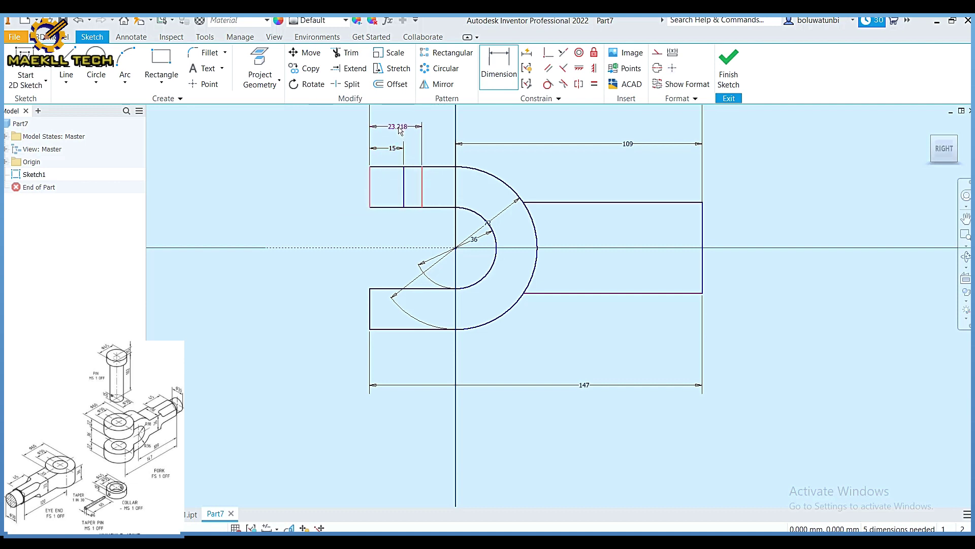
{"action": "left_click", "coordinate": [399, 130]}
{"action": "type", "text": "30"}
{"action": "key", "text": "Return"}
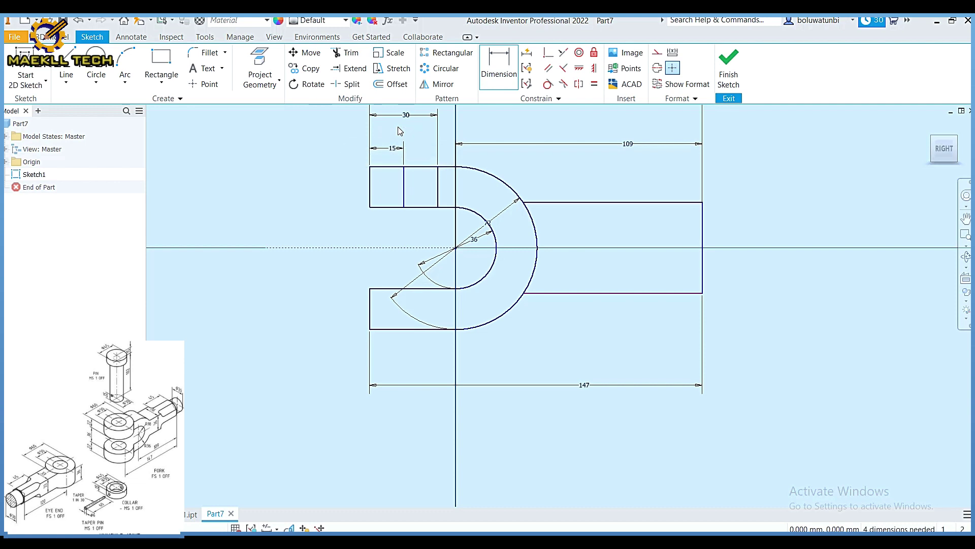
Draw a closed rectangular outline about 14 mm tall, extending outward from the midpoint of the shank's end edge and lying below the centreline
{"action": "left_click", "coordinate": [66, 74]}
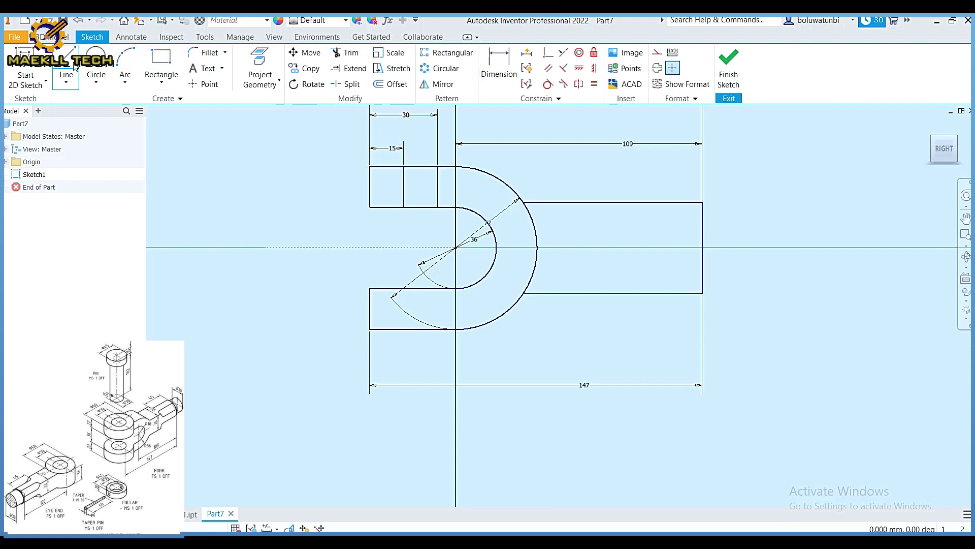
{"action": "left_click", "coordinate": [703, 247]}
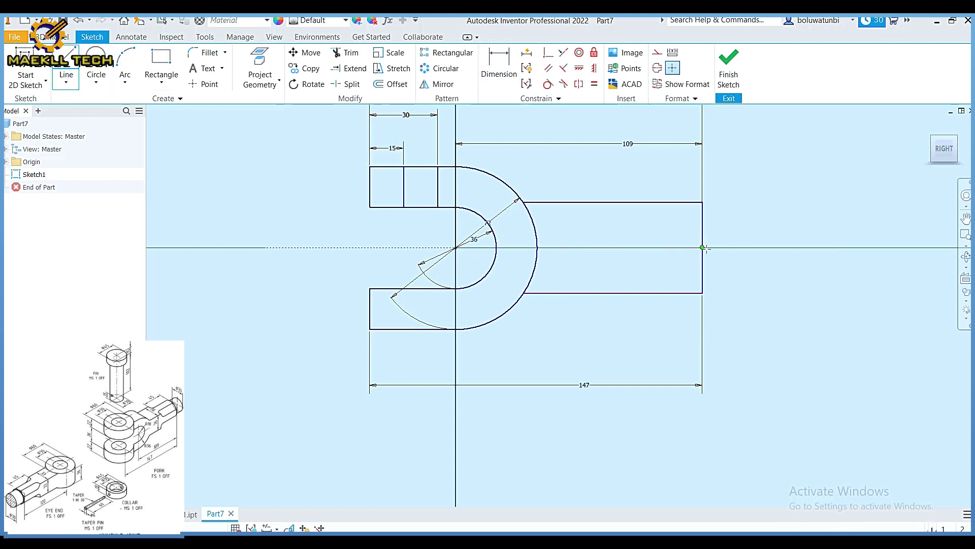
{"action": "left_click", "coordinate": [798, 248]}
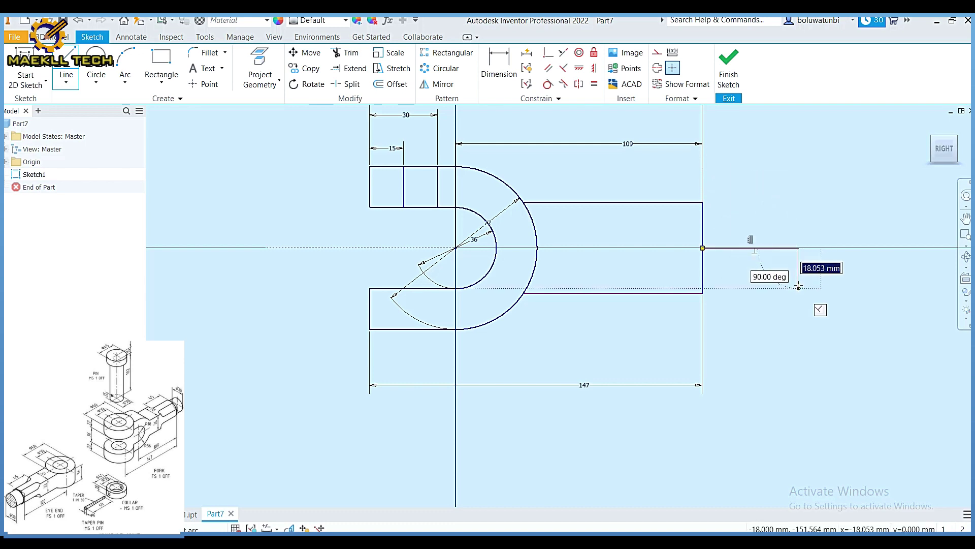
{"action": "left_click", "coordinate": [799, 280]}
{"action": "double_click", "coordinate": [703, 280]}
Dimension the small rectangle beyond the shank's end as 15 mm tall and 30 mm long
{"action": "key", "text": "d"}
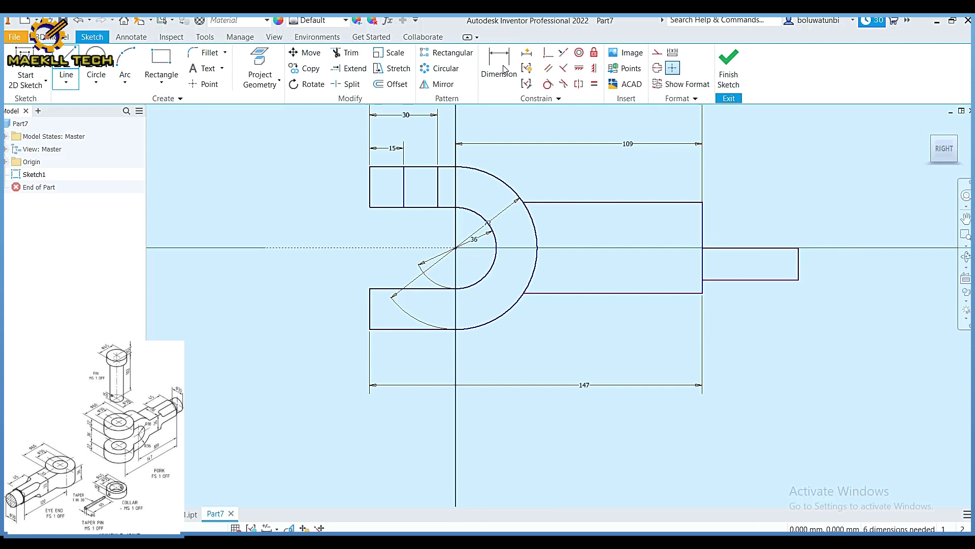
{"action": "left_click", "coordinate": [797, 265]}
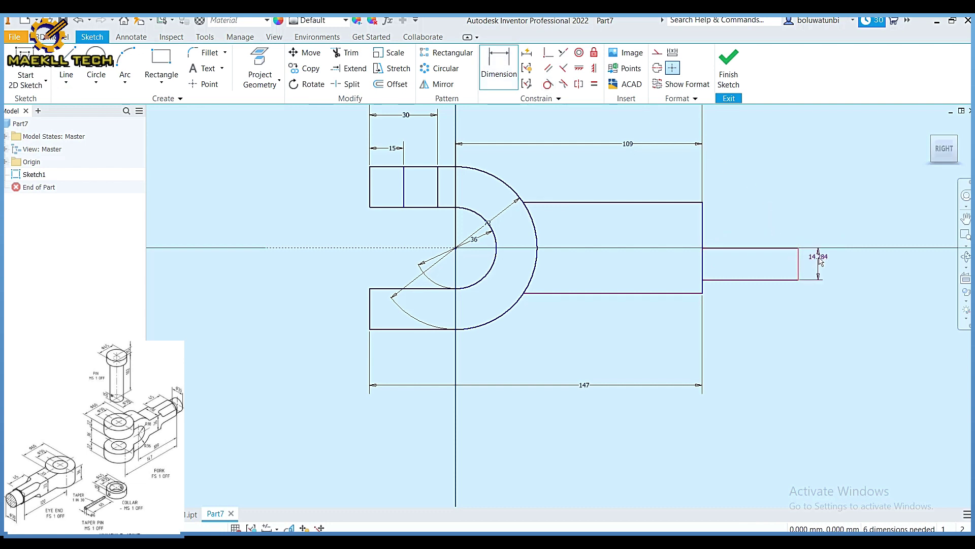
{"action": "left_click", "coordinate": [817, 257]}
{"action": "type", "text": "15"}
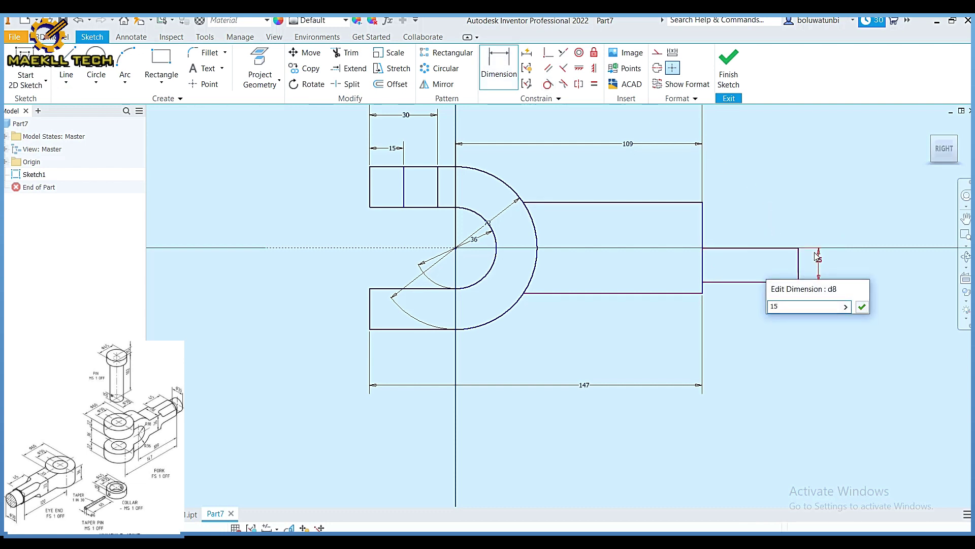
{"action": "key", "text": "Return"}
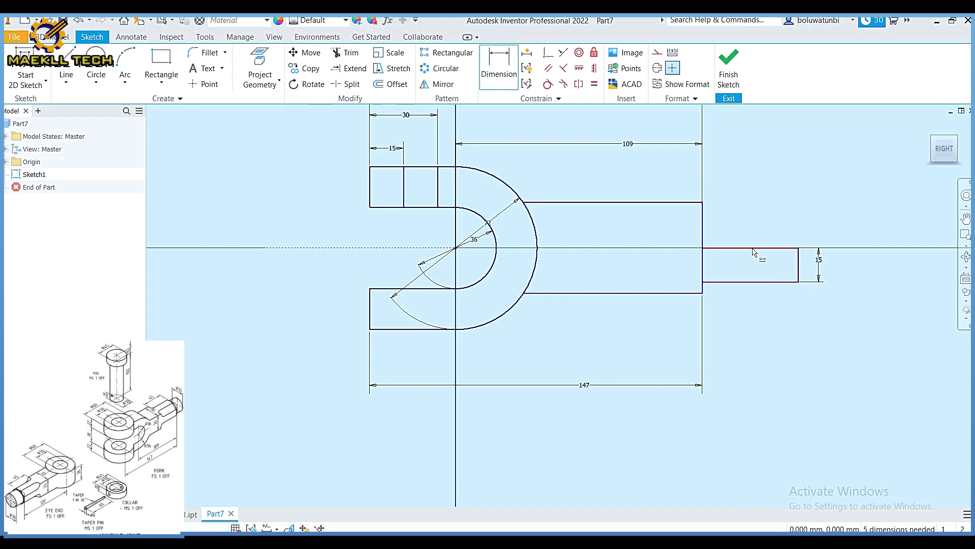
{"action": "left_click", "coordinate": [756, 282]}
{"action": "left_click", "coordinate": [755, 327]}
{"action": "type", "text": "30"}
{"action": "key", "text": "Return"}
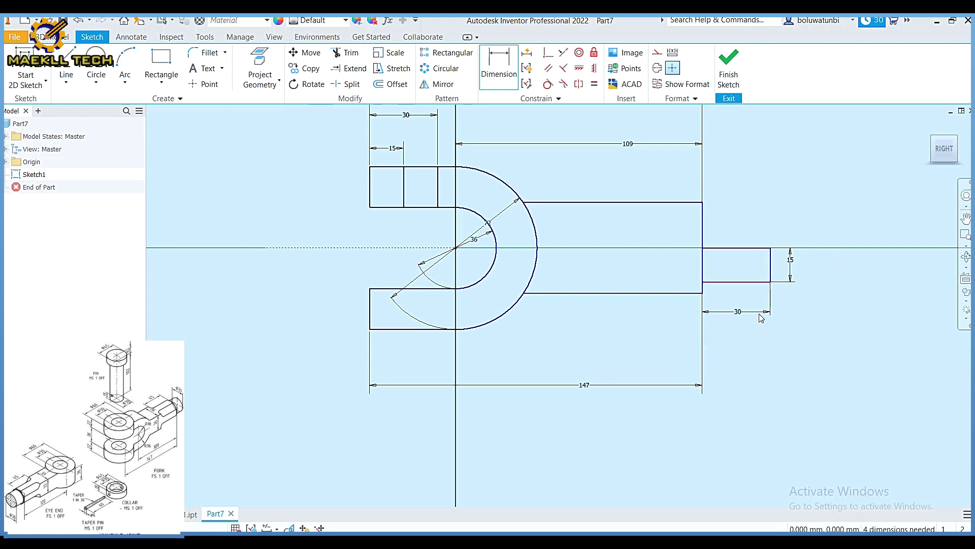
{"action": "left_click", "coordinate": [729, 74]}
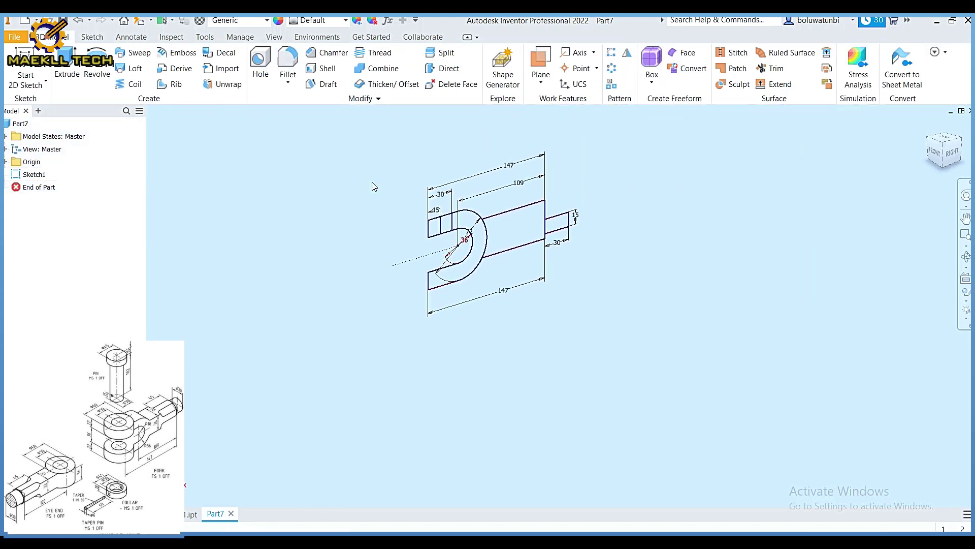
{"action": "left_click", "coordinate": [77, 75]}
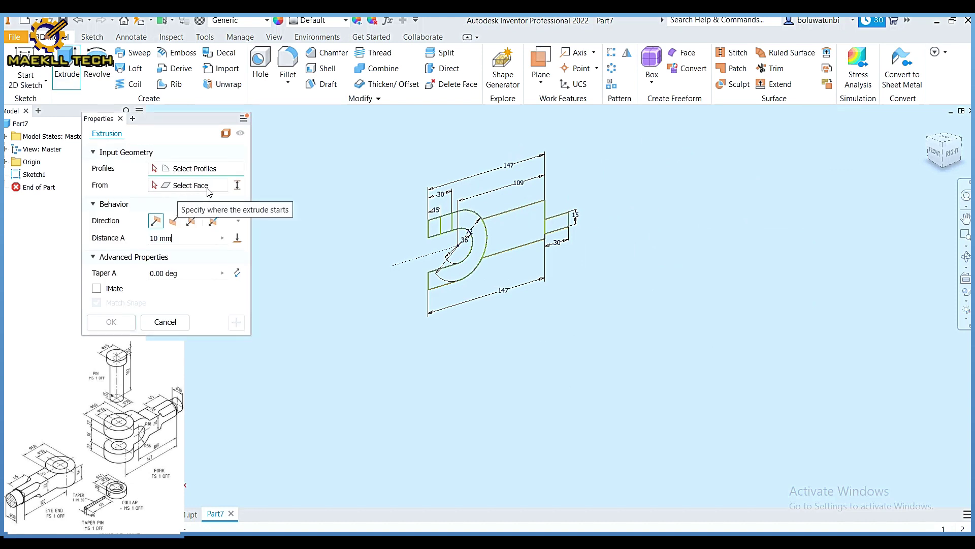
{"action": "left_click", "coordinate": [520, 233]}
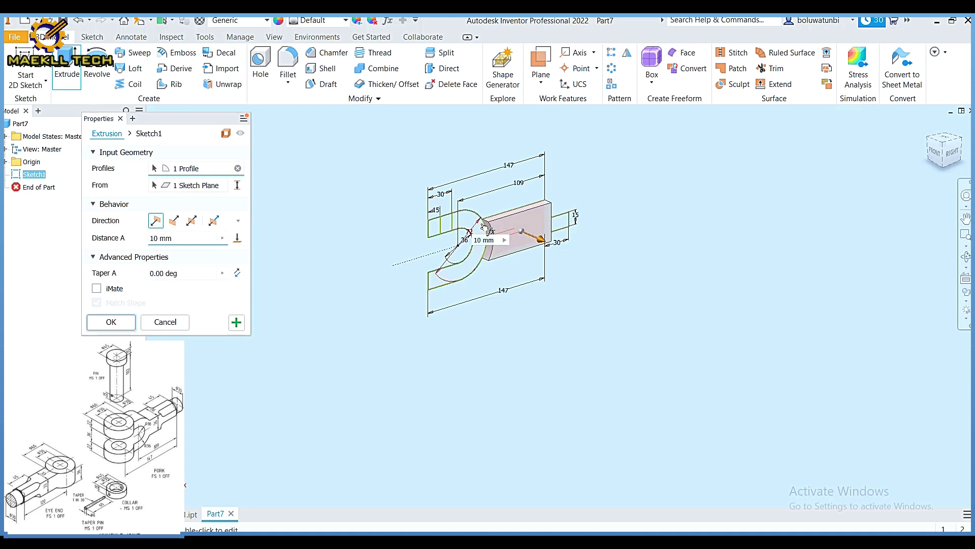
{"action": "key", "text": "Escape"}
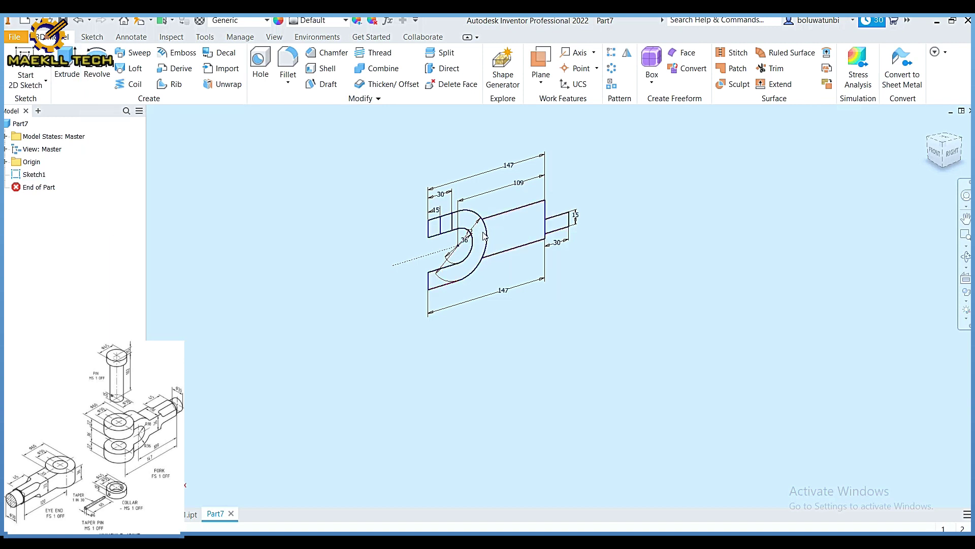
{"action": "double_click", "coordinate": [484, 237]}
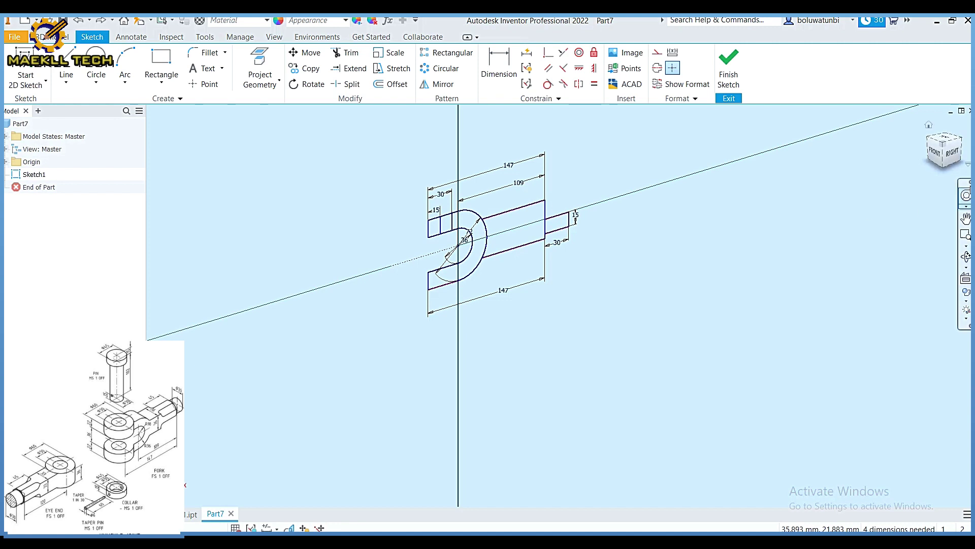
Mirror the upper prong's two vertical division lines across the horizontal centreline onto the lower prong, and finish the sketch
{"action": "left_click", "coordinate": [941, 163]}
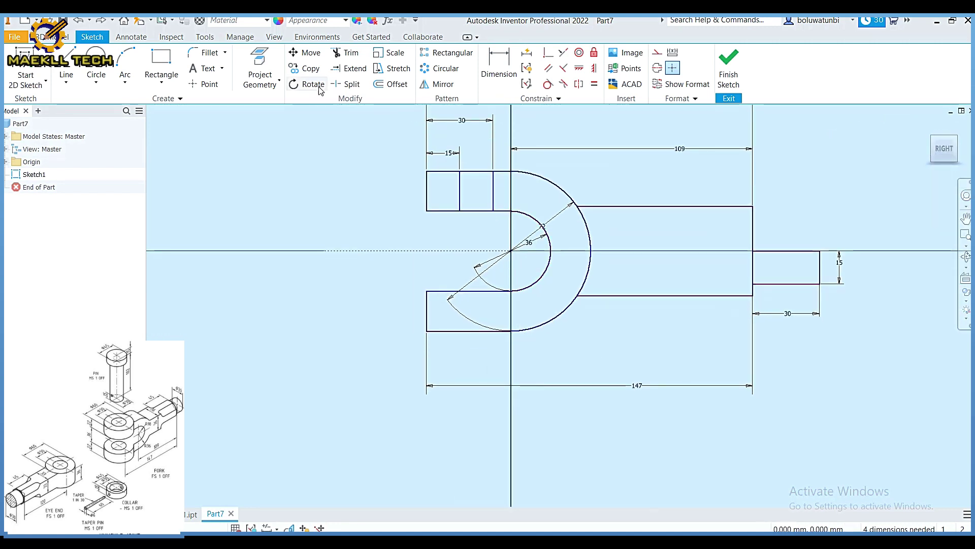
{"action": "left_click", "coordinate": [432, 86]}
{"action": "left_click", "coordinate": [459, 191]}
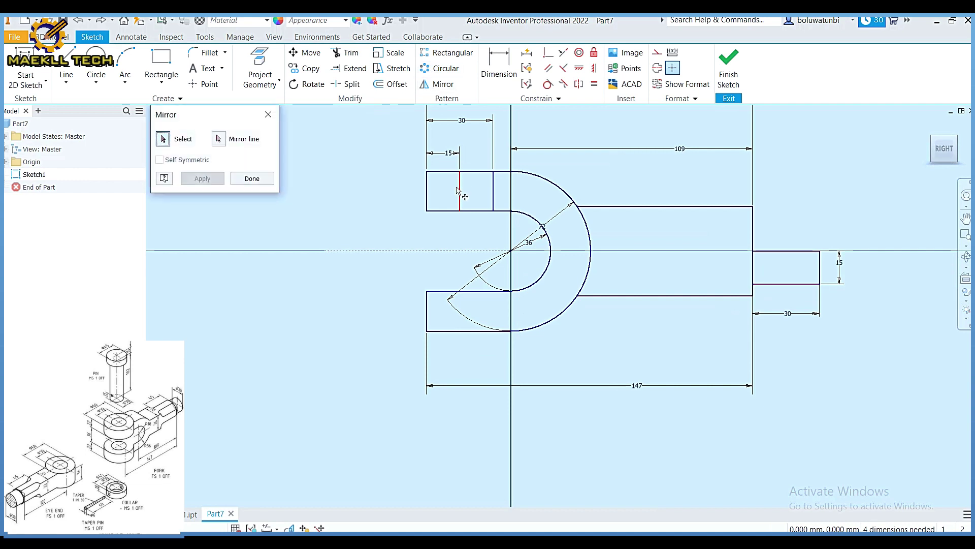
{"action": "left_click", "coordinate": [226, 140]}
{"action": "left_click", "coordinate": [421, 251]}
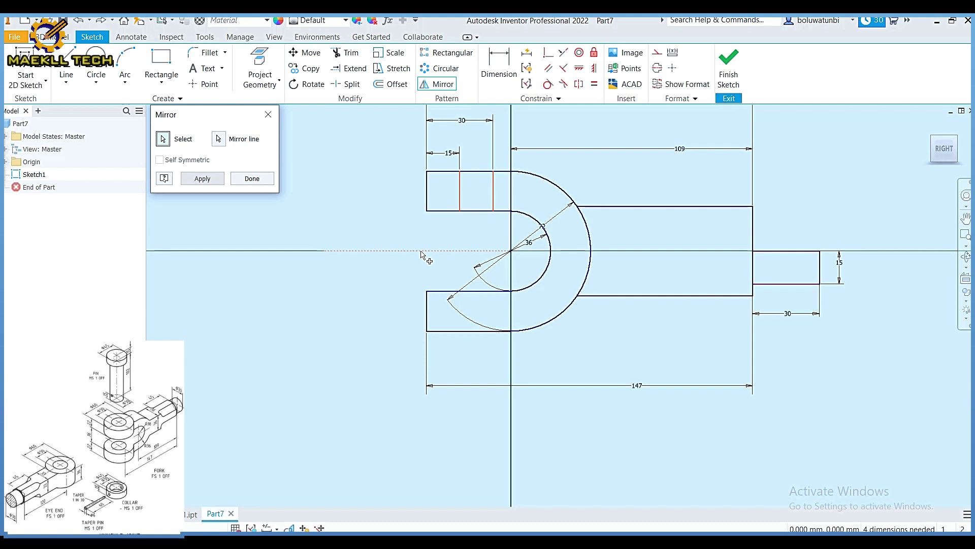
{"action": "left_click", "coordinate": [222, 179]}
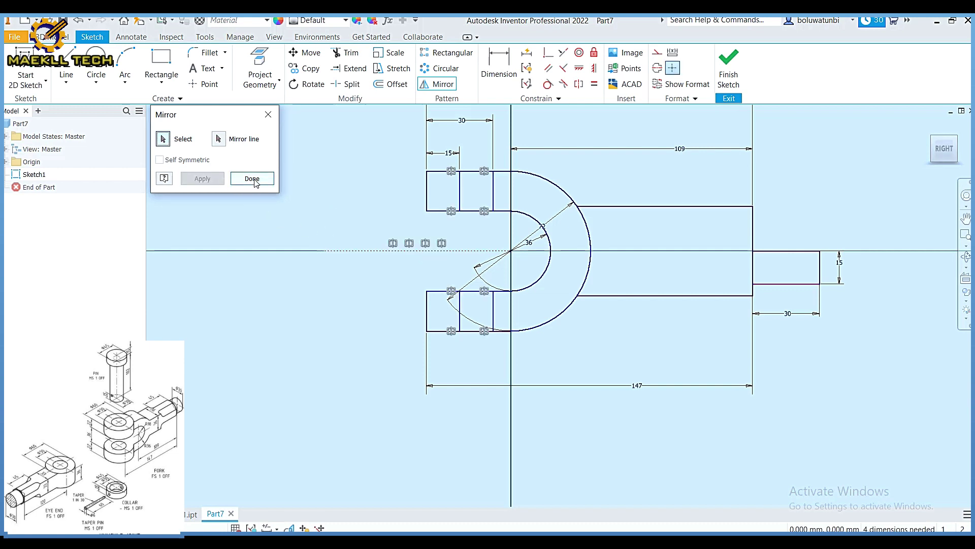
{"action": "left_click", "coordinate": [251, 179]}
{"action": "left_click", "coordinate": [729, 71]}
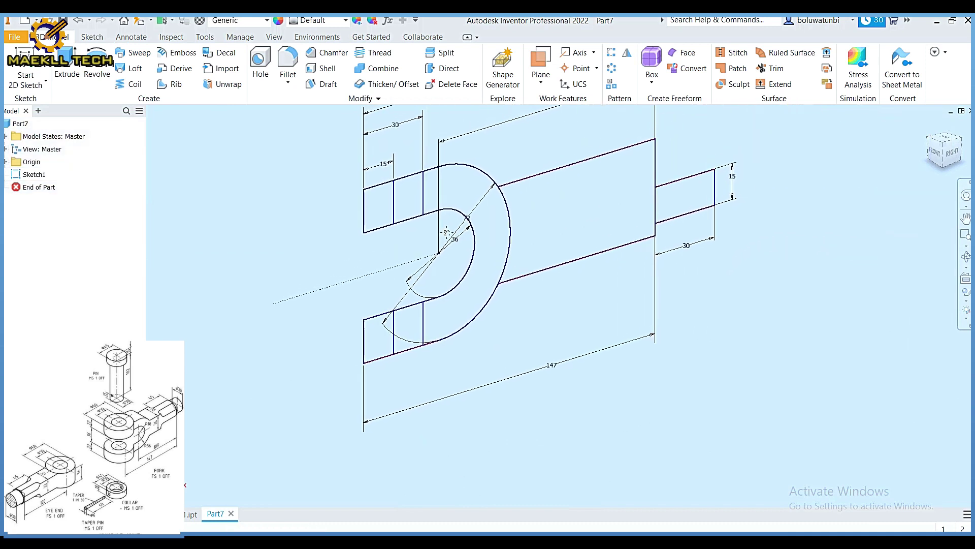
Extrude the U-shaped body, the shank and both prong sections between the division lines 36 mm symmetrically, leaving out the outermost prong sections and small rectangle
{"action": "left_click", "coordinate": [67, 66]}
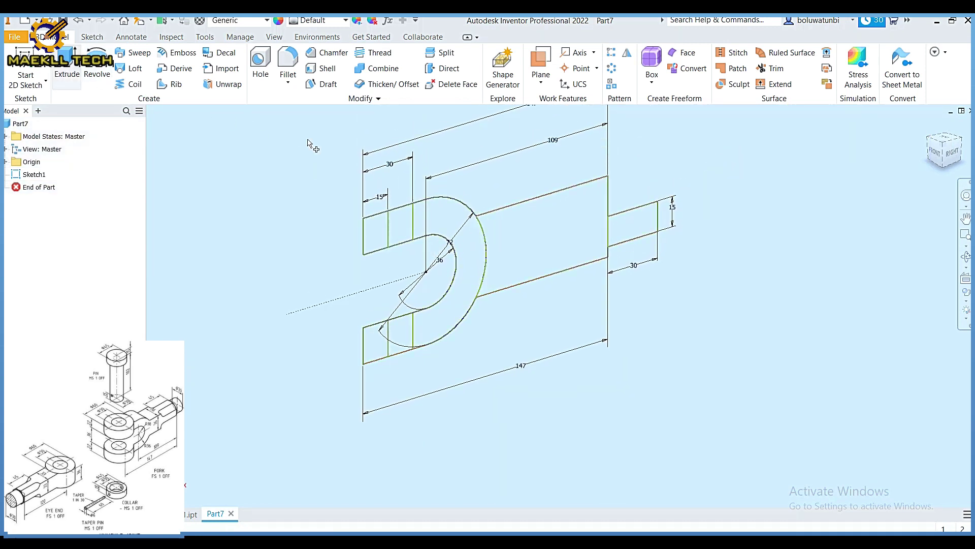
{"action": "left_click", "coordinate": [397, 229]}
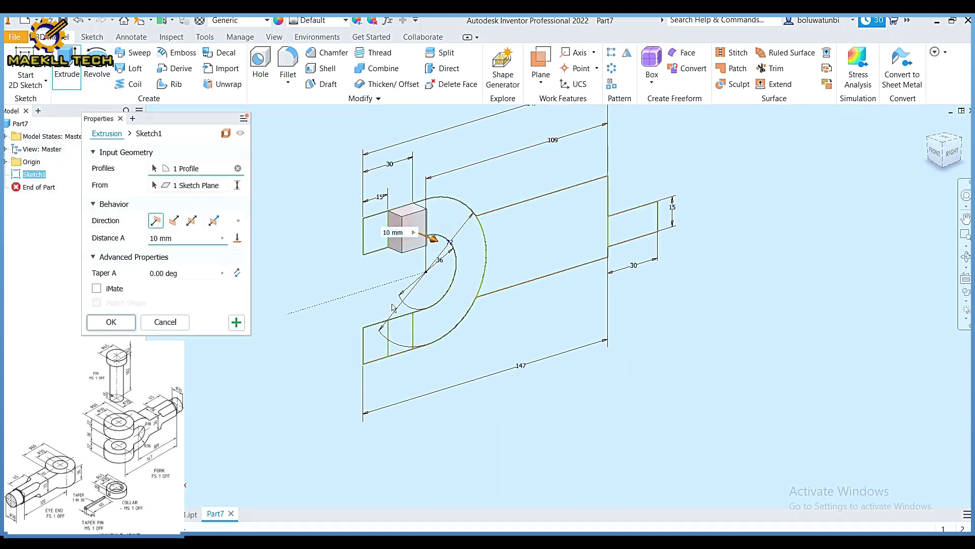
{"action": "left_click", "coordinate": [440, 327]}
{"action": "left_click", "coordinate": [514, 265]}
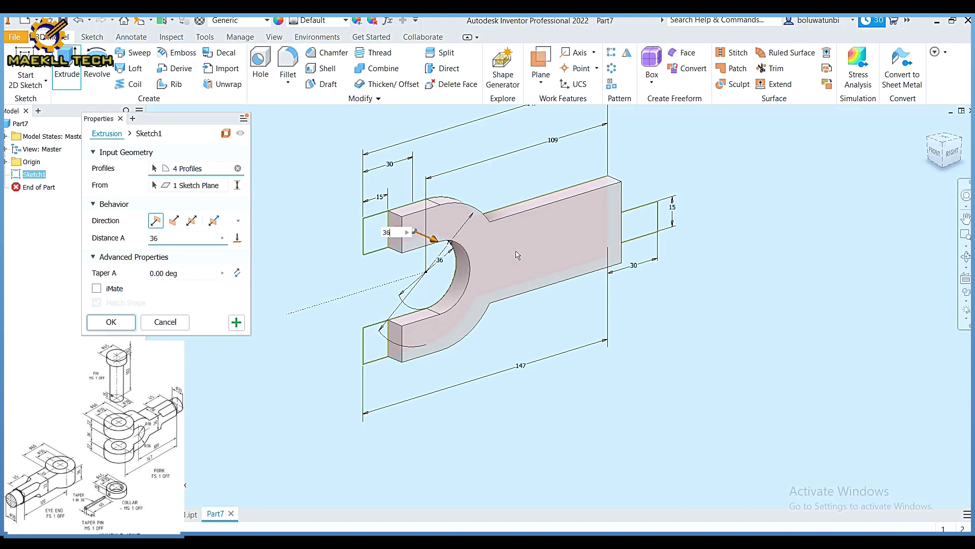
{"action": "left_click", "coordinate": [192, 221]}
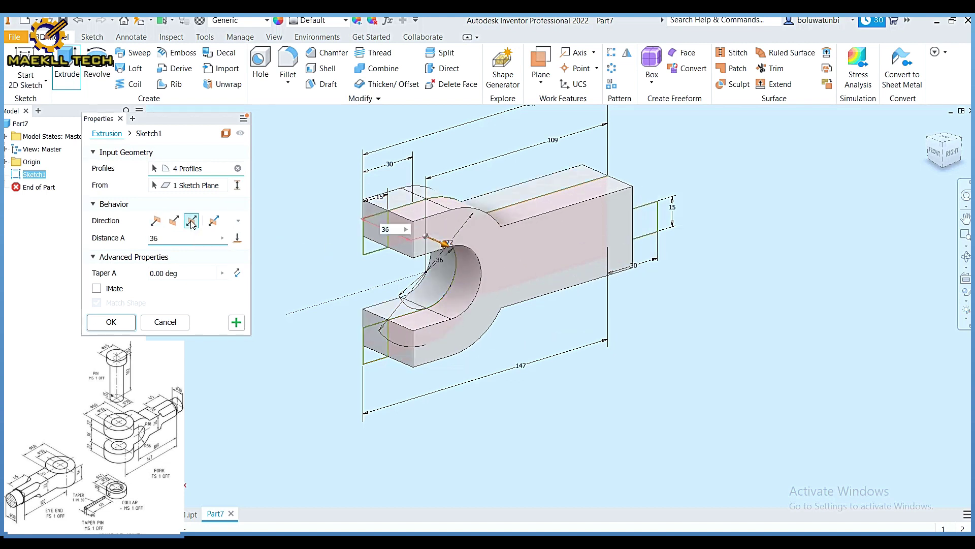
{"action": "left_click", "coordinate": [111, 322]}
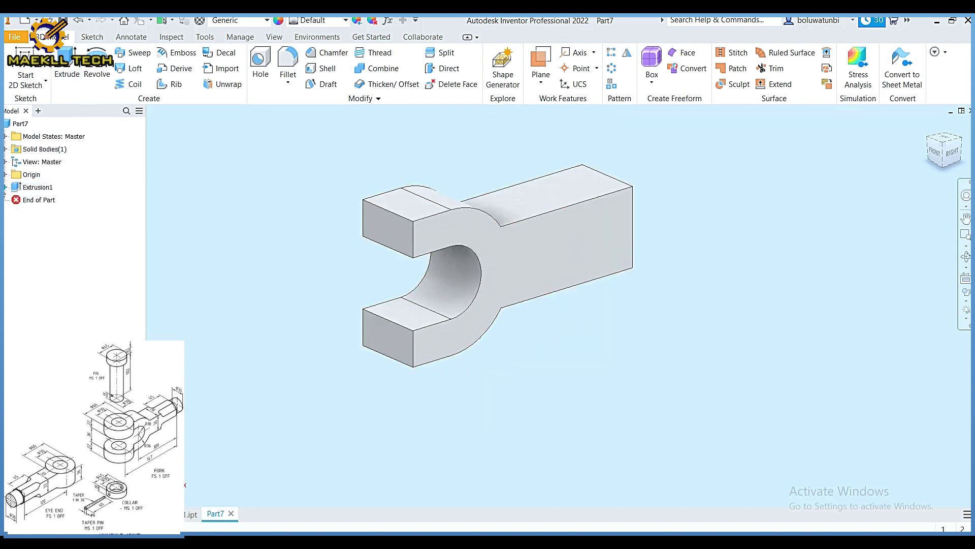
Share the fork's sketch and revolve both prong sections between the division lines a full 360 degrees about the upper prong's end edge
{"action": "right_click", "coordinate": [41, 202]}
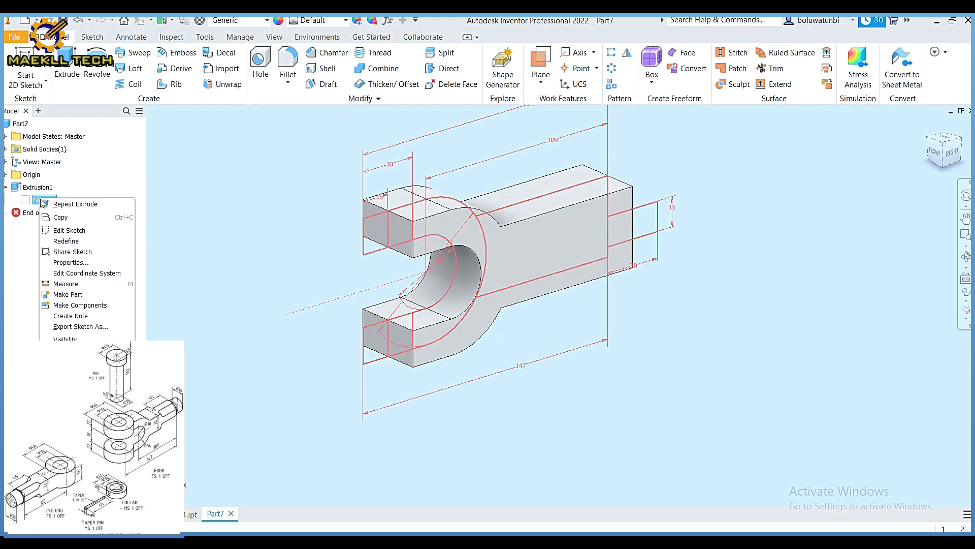
{"action": "left_click", "coordinate": [85, 244]}
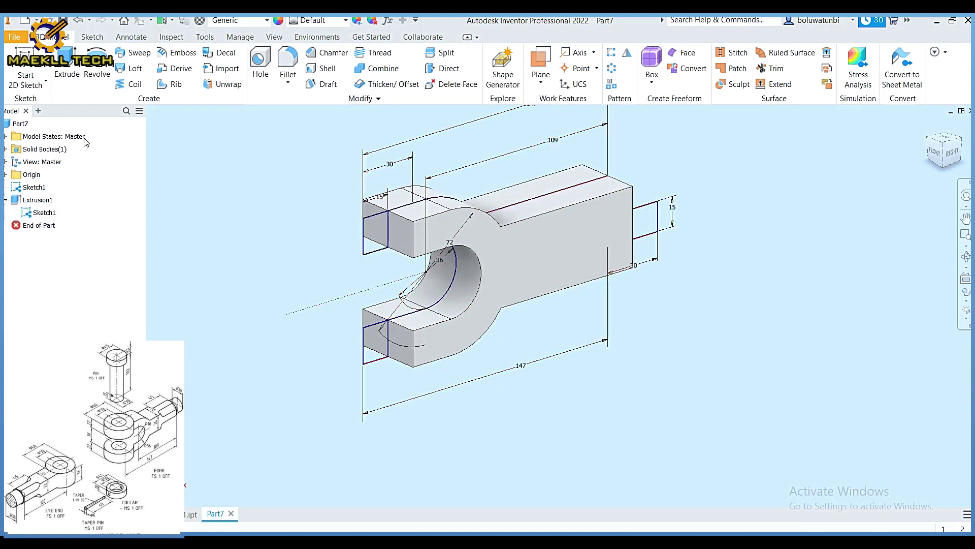
{"action": "left_click", "coordinate": [96, 63]}
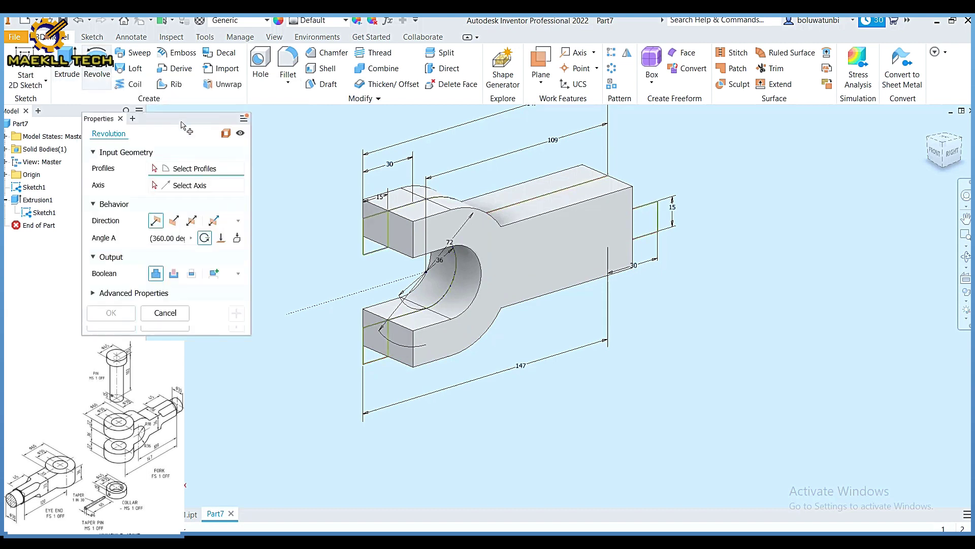
{"action": "left_click", "coordinate": [402, 222]}
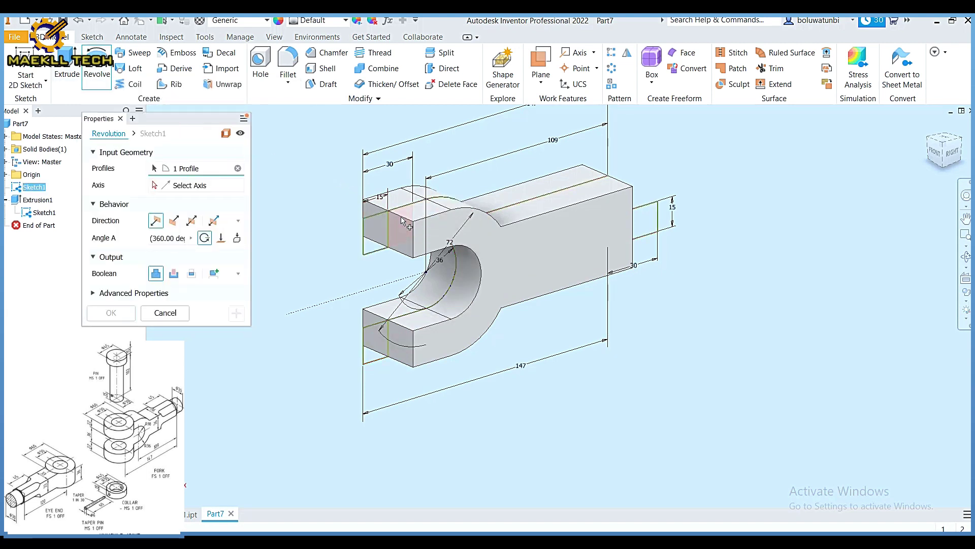
{"action": "left_click", "coordinate": [404, 332]}
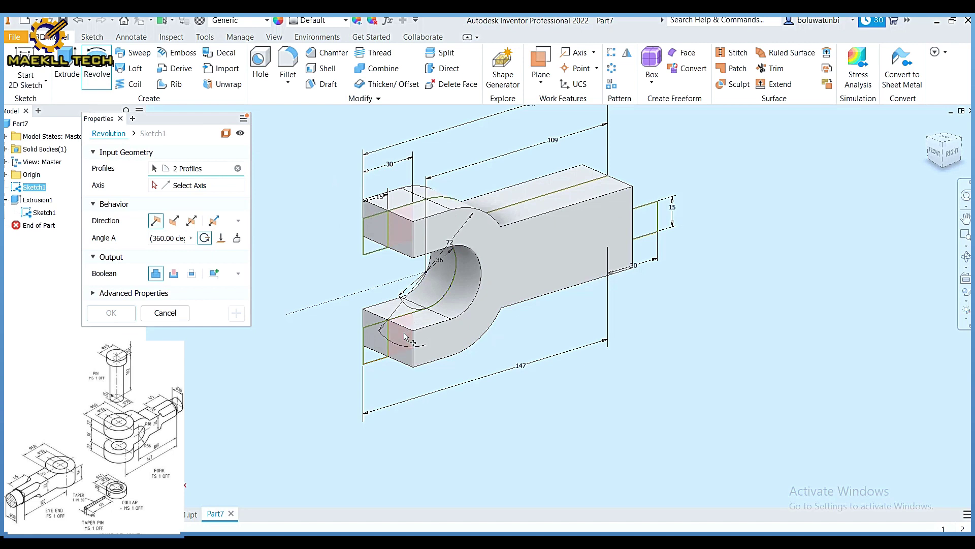
{"action": "left_click", "coordinate": [192, 186]}
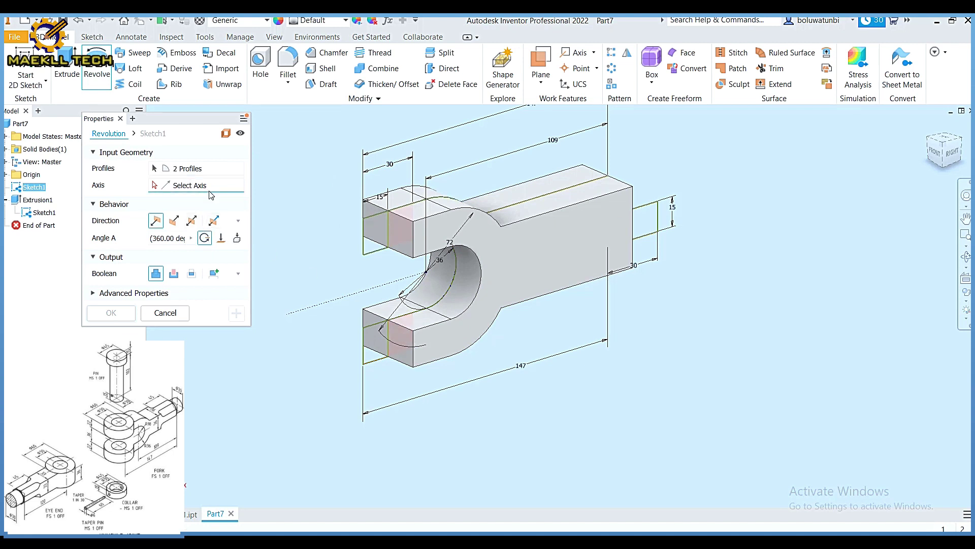
{"action": "left_click", "coordinate": [362, 237]}
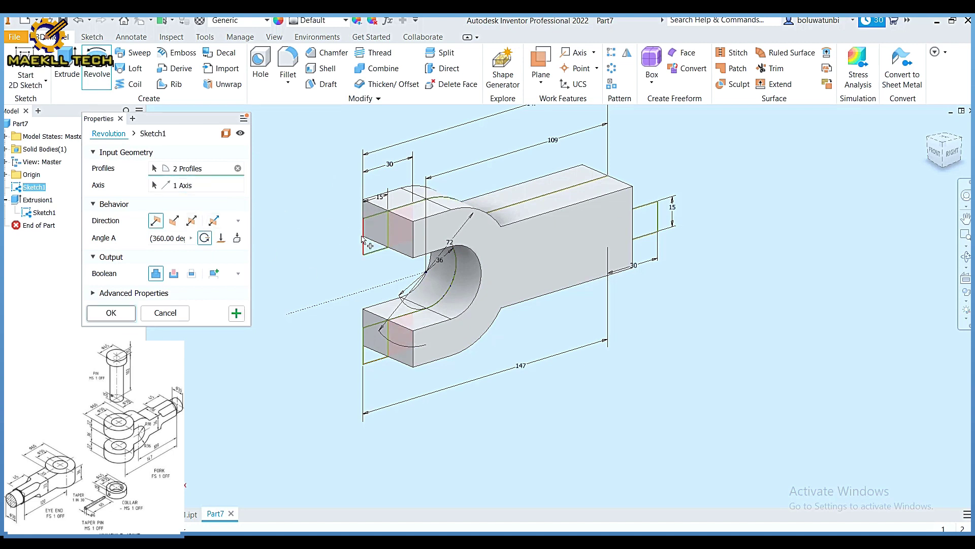
{"action": "left_click", "coordinate": [125, 313]}
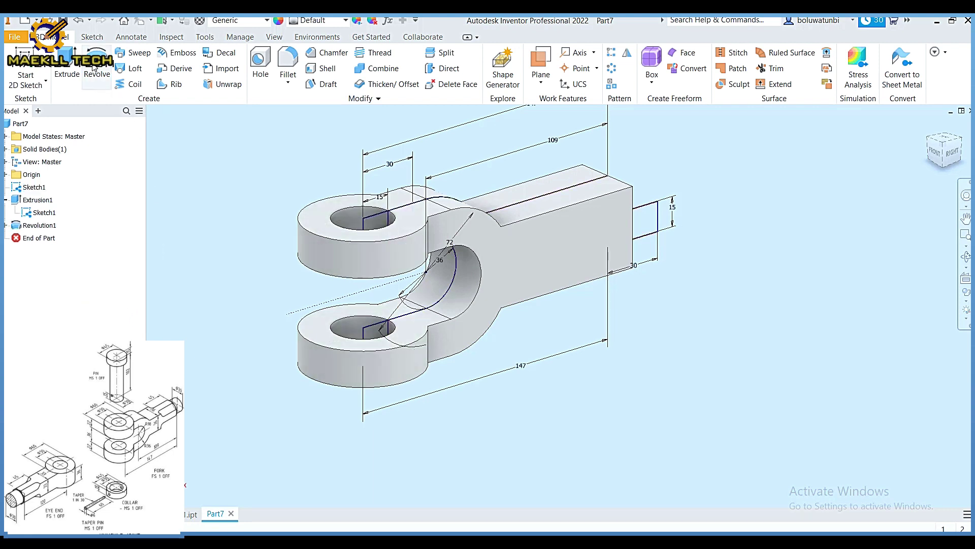
Revolve the small rectangle beyond the shank a full 360 degrees about its upper edge, and hide the shared sketch
{"action": "left_click", "coordinate": [649, 226]}
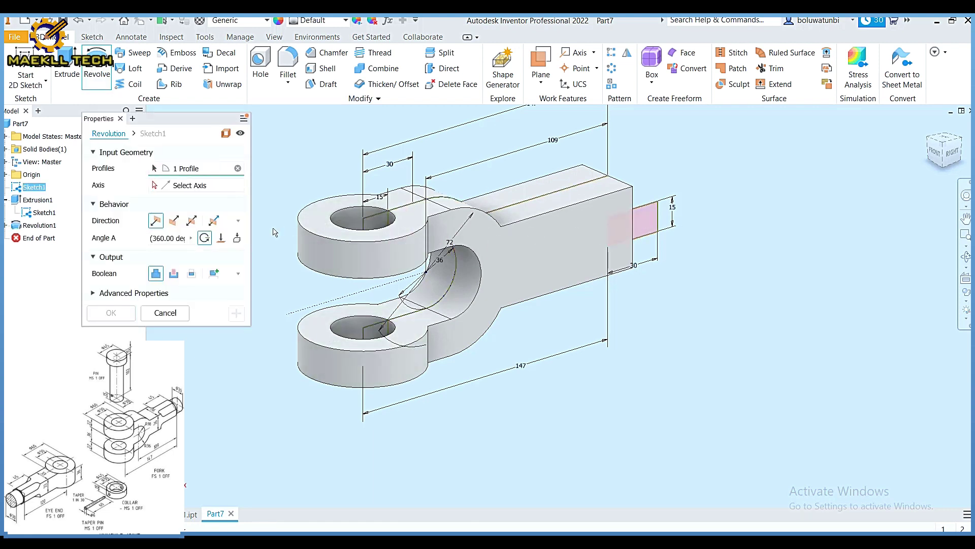
{"action": "left_click", "coordinate": [652, 203]}
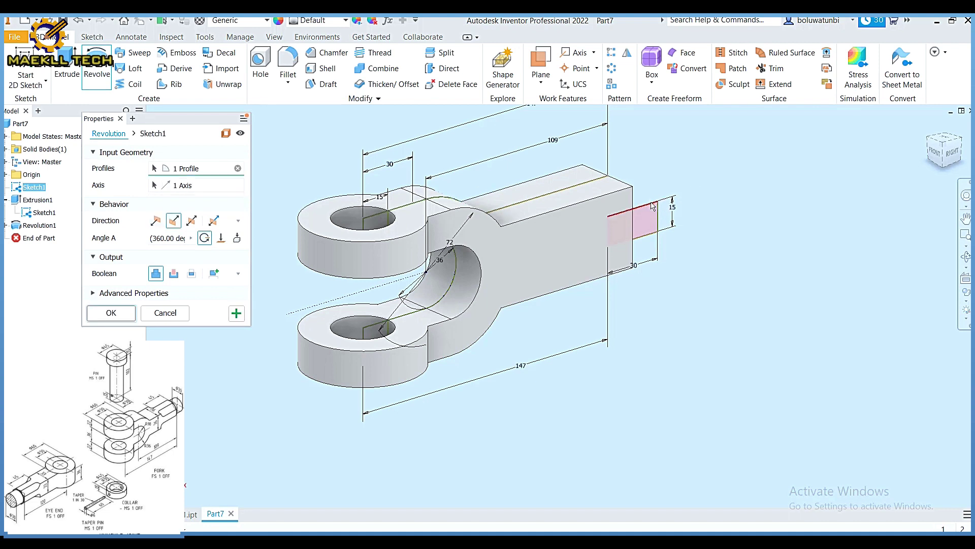
{"action": "left_click", "coordinate": [120, 313]}
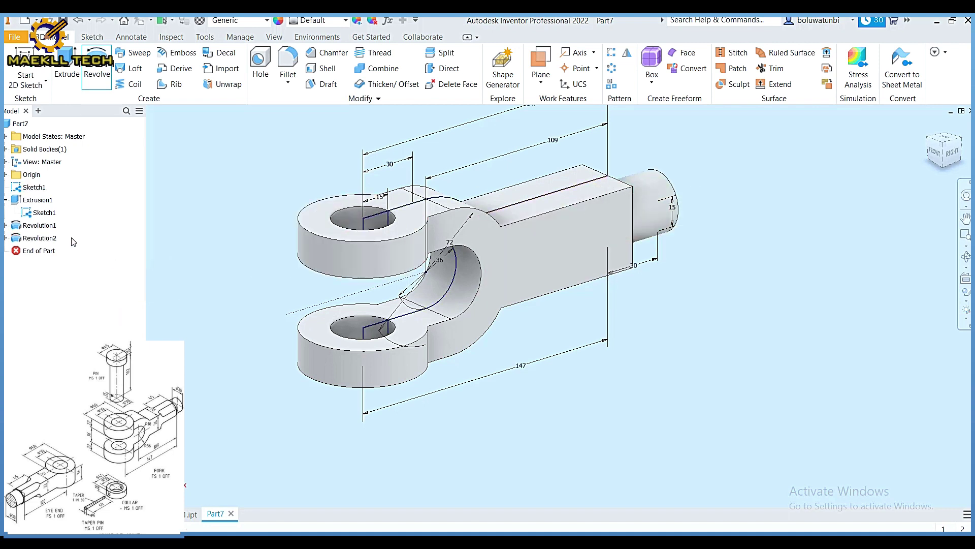
{"action": "right_click", "coordinate": [45, 213]}
{"action": "left_click", "coordinate": [77, 338]}
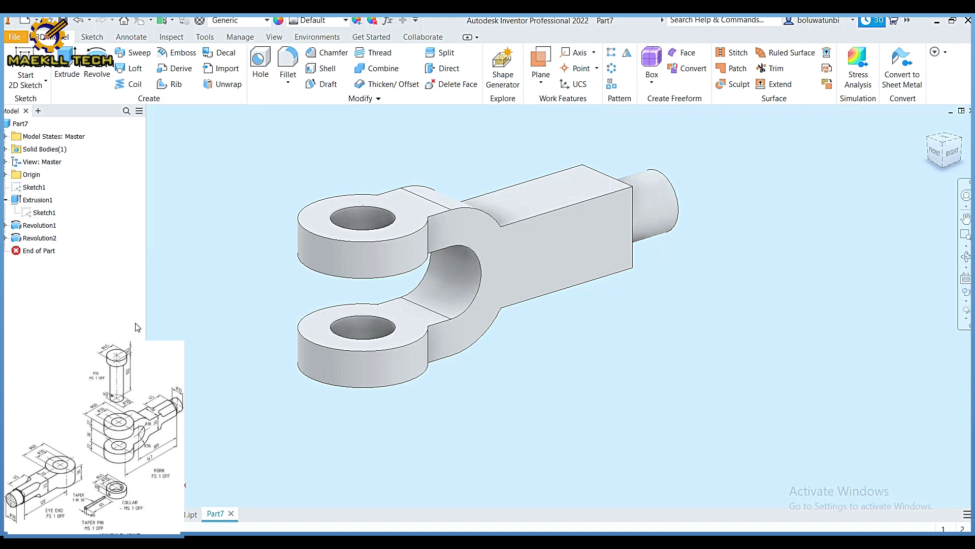
Start a sketch on the fork shank's flat side face and project the face's outline into it
{"action": "left_click", "coordinate": [961, 144]}
{"action": "left_click", "coordinate": [591, 346]}
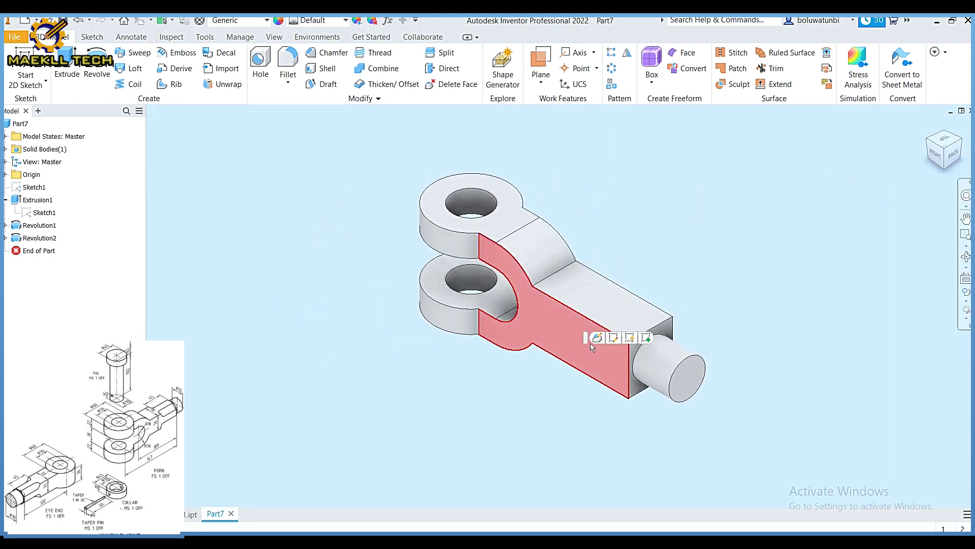
{"action": "left_click", "coordinate": [645, 338]}
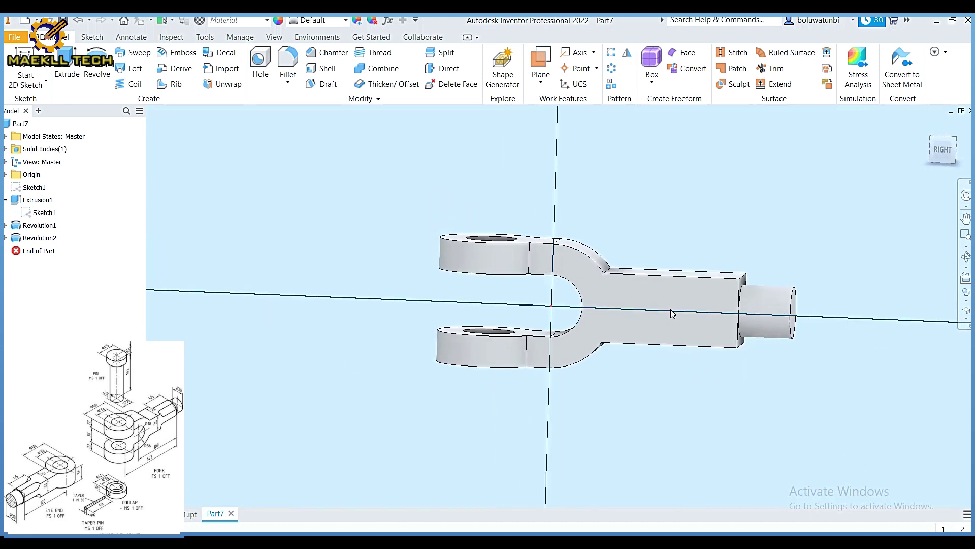
{"action": "left_click", "coordinate": [260, 64]}
{"action": "left_click", "coordinate": [671, 287]}
{"action": "right_click", "coordinate": [671, 287]}
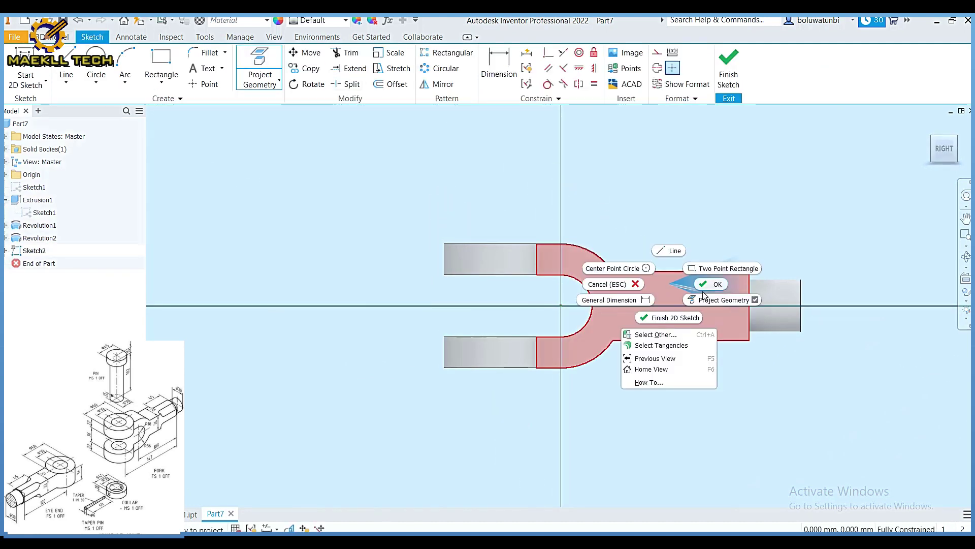
{"action": "left_click", "coordinate": [710, 282]}
Sketch an L-shaped line from the shank's upper edge to its end edge, about 13.5 mm deep and 52 mm long
{"action": "left_click", "coordinate": [75, 74]}
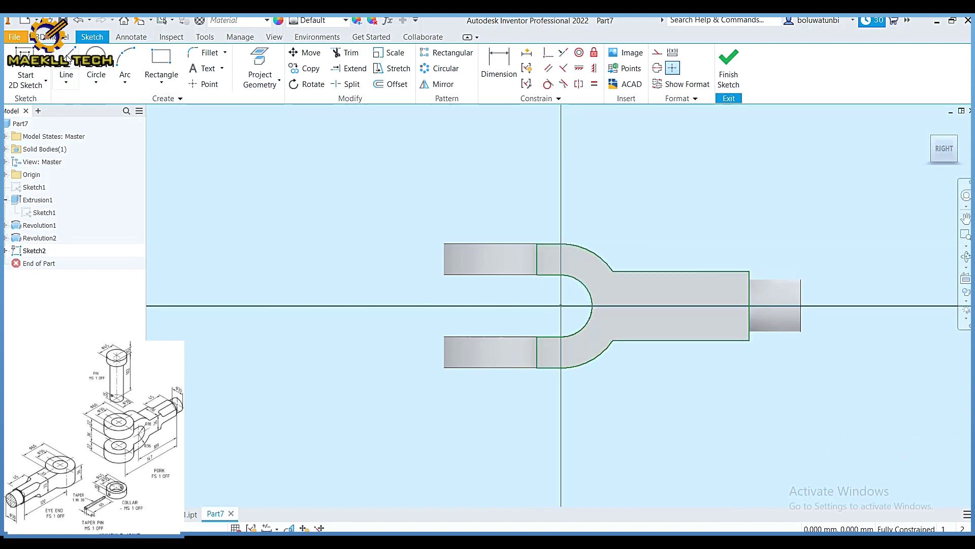
{"action": "left_click", "coordinate": [660, 271]}
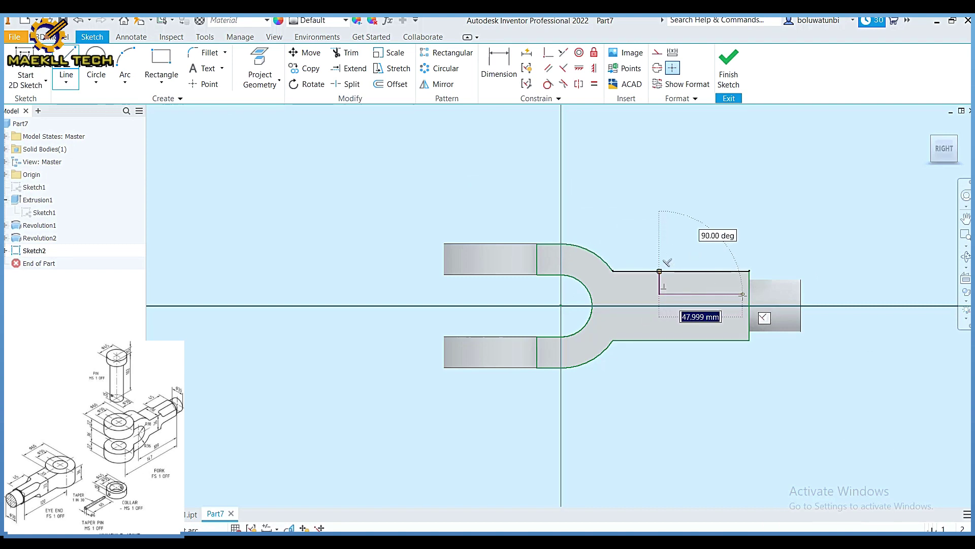
{"action": "double_click", "coordinate": [749, 294]}
Dimension the corner rectangle on the shank's side face as 45 mm long and 12 mm deep
{"action": "left_click", "coordinate": [511, 75]}
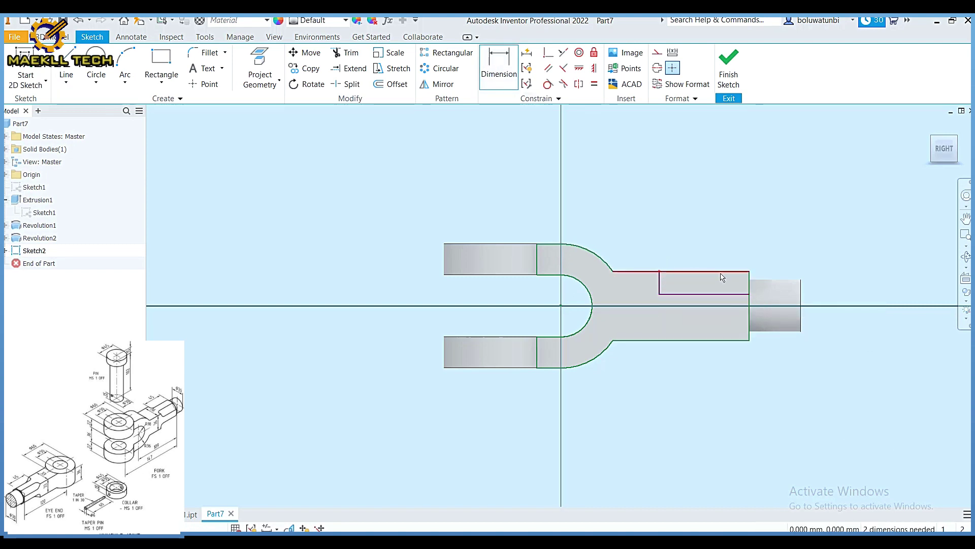
{"action": "left_click", "coordinate": [747, 275]}
{"action": "left_click", "coordinate": [714, 259]}
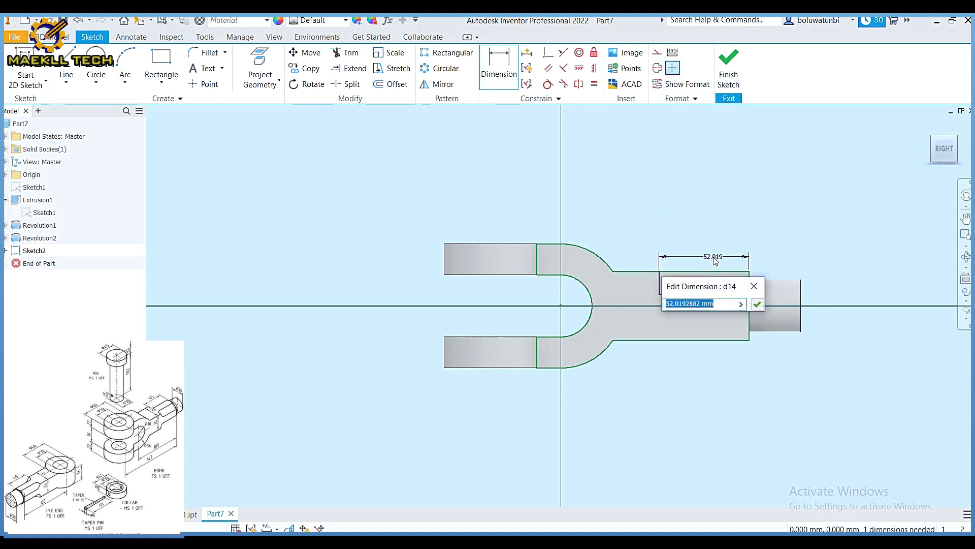
{"action": "type", "text": "4"}
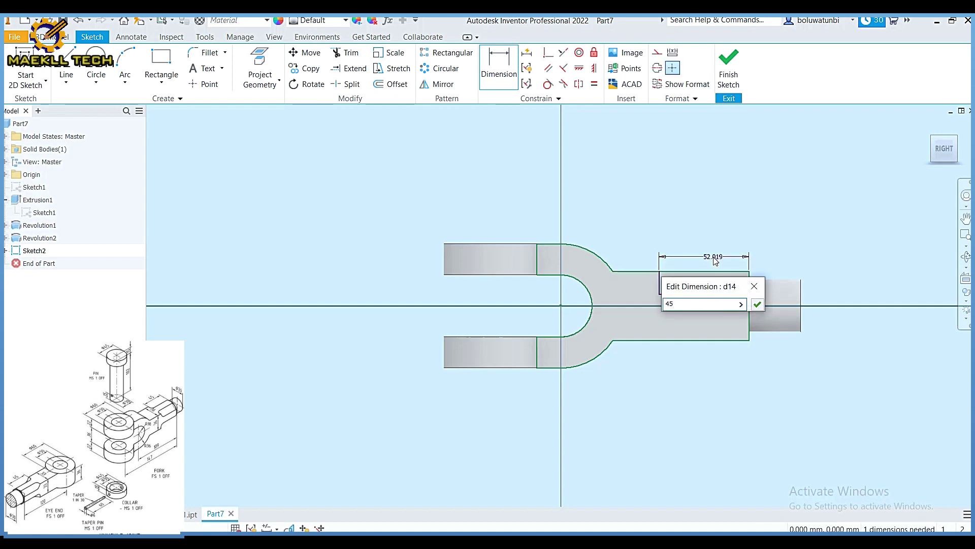
{"action": "type", "text": "5"}
{"action": "key", "text": "Return"}
{"action": "left_click", "coordinate": [671, 282]}
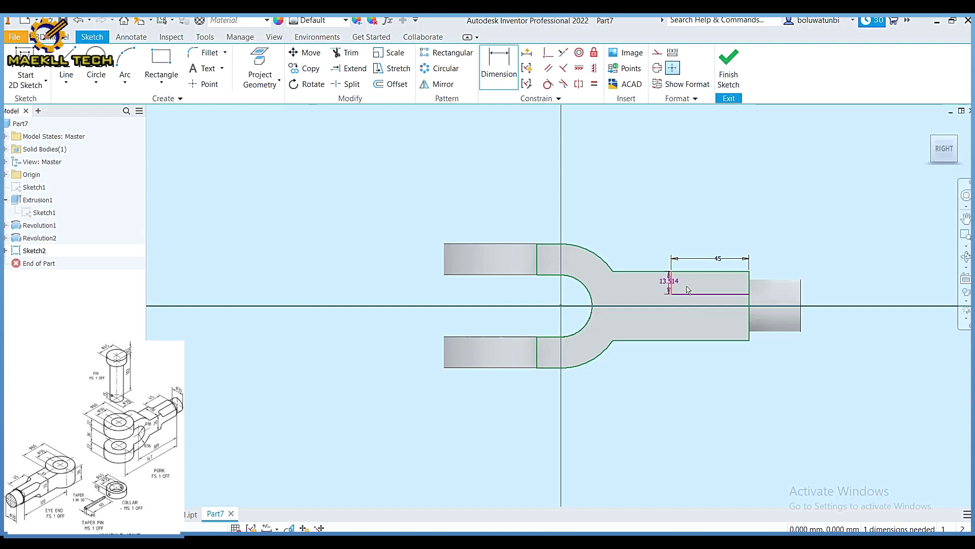
{"action": "left_click", "coordinate": [696, 289]}
{"action": "type", "text": "12"}
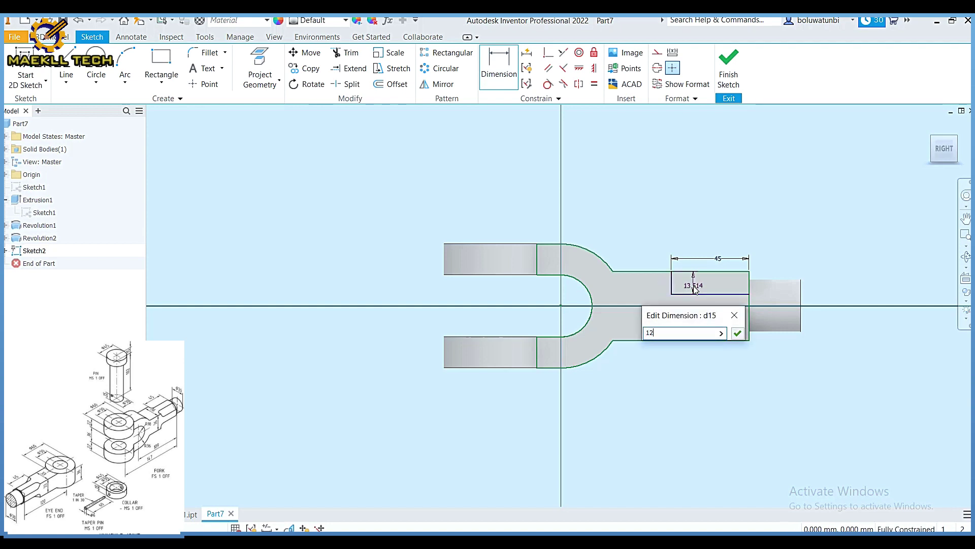
{"action": "key", "text": "Return"}
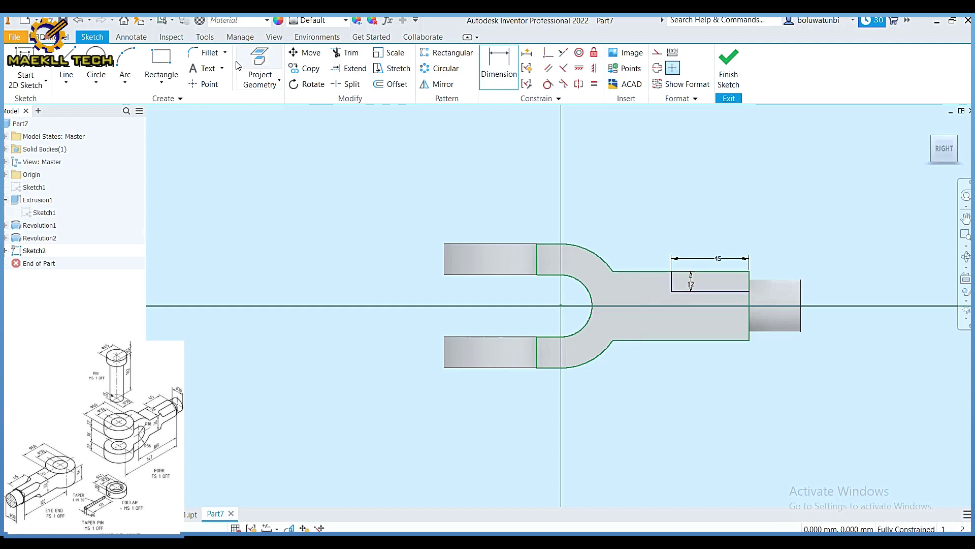
Round the rectangle's inner lower corner with a 12 mm sketch fillet and finish the sketch
{"action": "left_click", "coordinate": [208, 52]}
{"action": "type", "text": "12"}
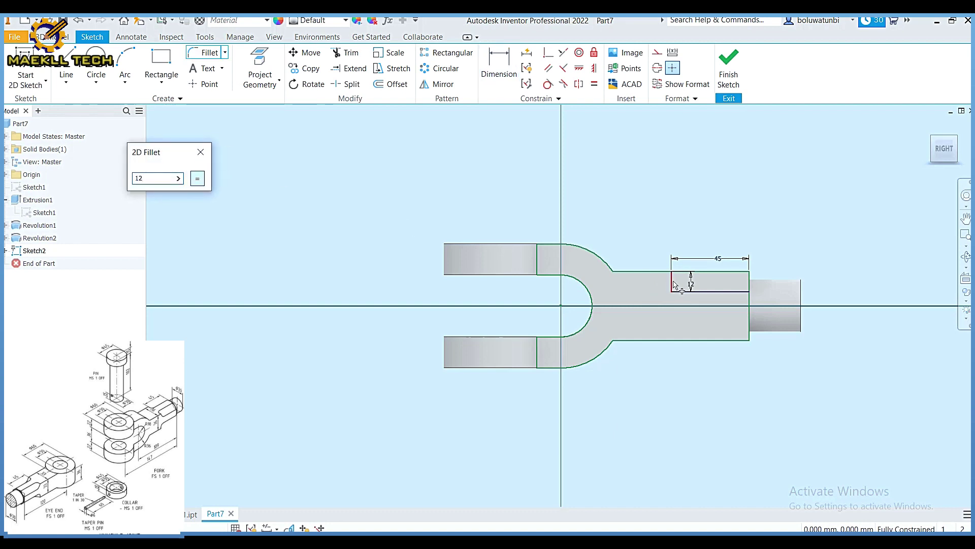
{"action": "left_click", "coordinate": [672, 284]}
{"action": "left_click", "coordinate": [686, 292]}
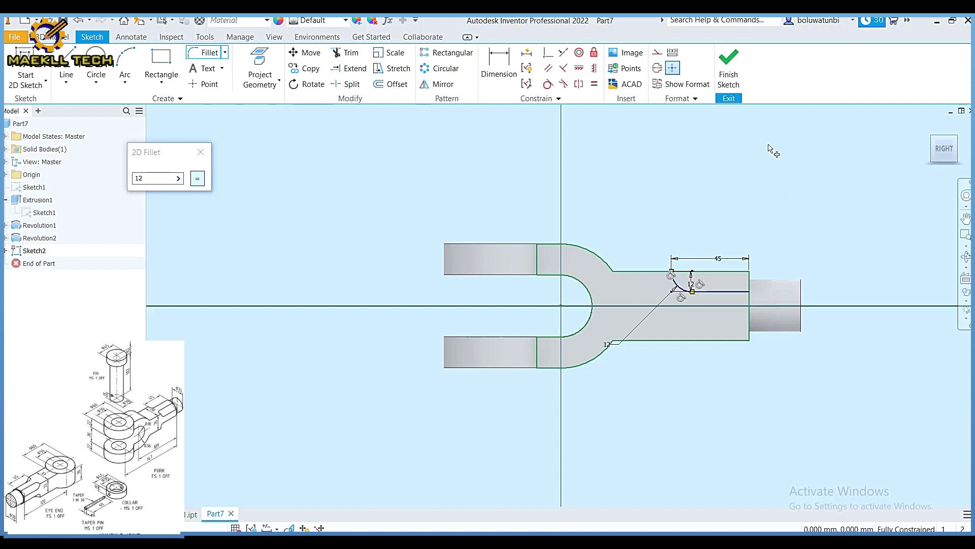
{"action": "left_click", "coordinate": [729, 66]}
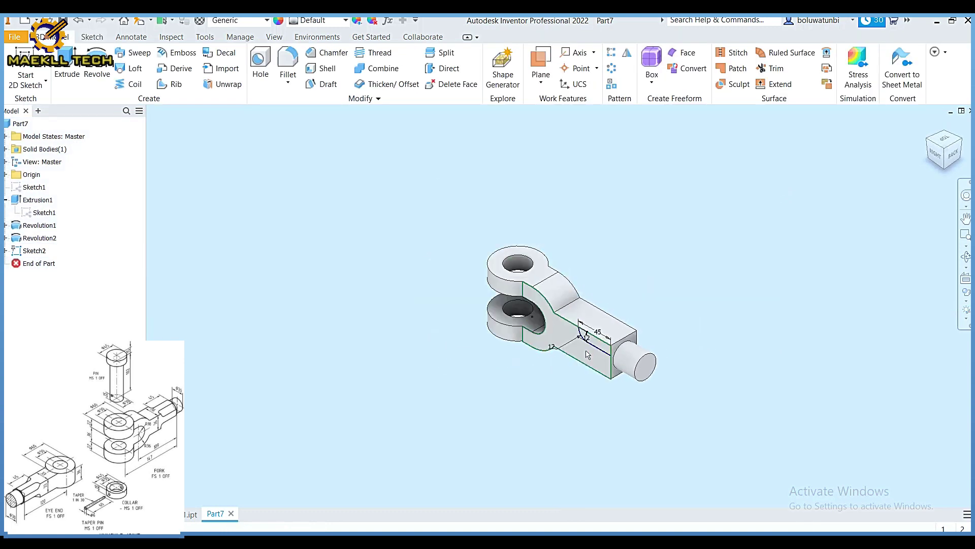
Cut the rounded profile from the shank by revolving it 360 degrees about the shank's upper long edge
{"action": "scroll", "coordinate": [587, 354], "scroll_direction": "up", "scroll_amount": 5}
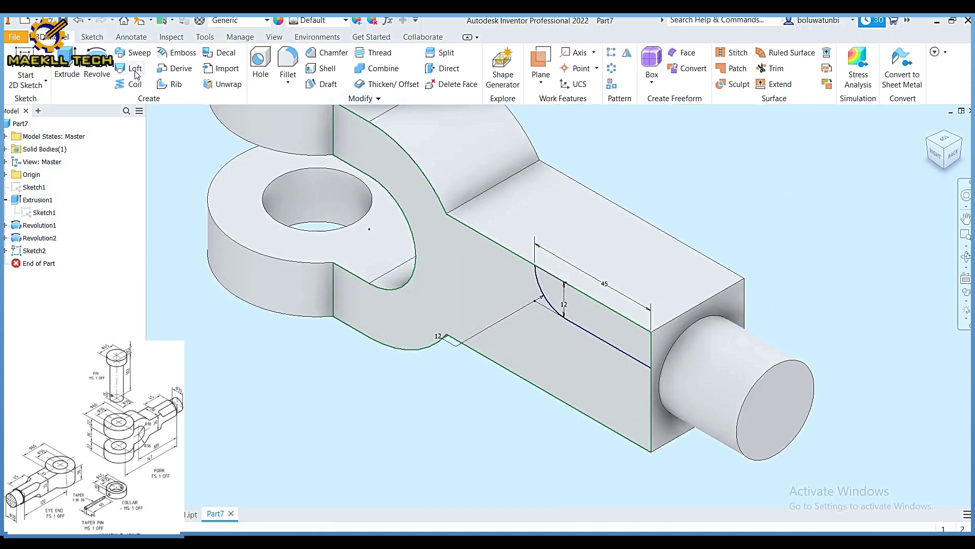
{"action": "left_click", "coordinate": [91, 69]}
{"action": "left_click", "coordinate": [596, 317]}
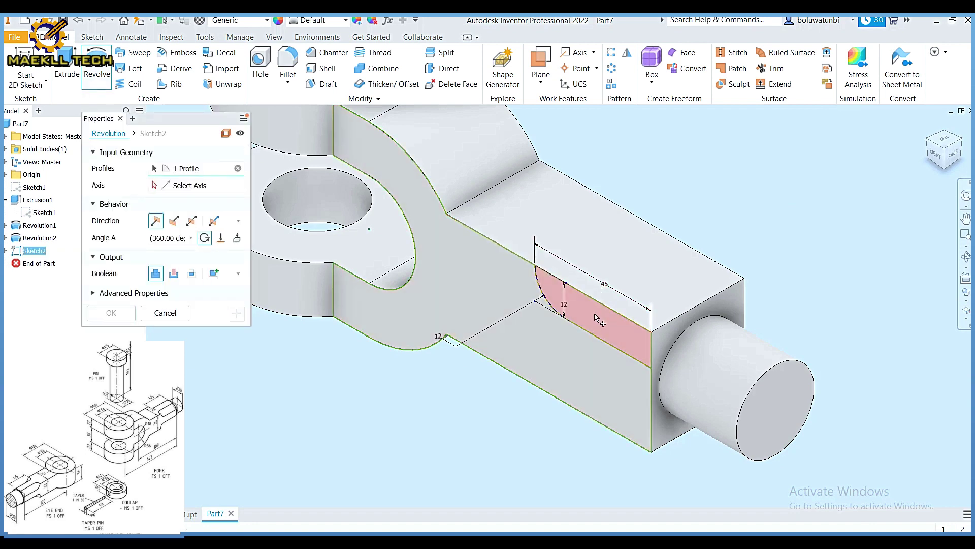
{"action": "left_click", "coordinate": [196, 185]}
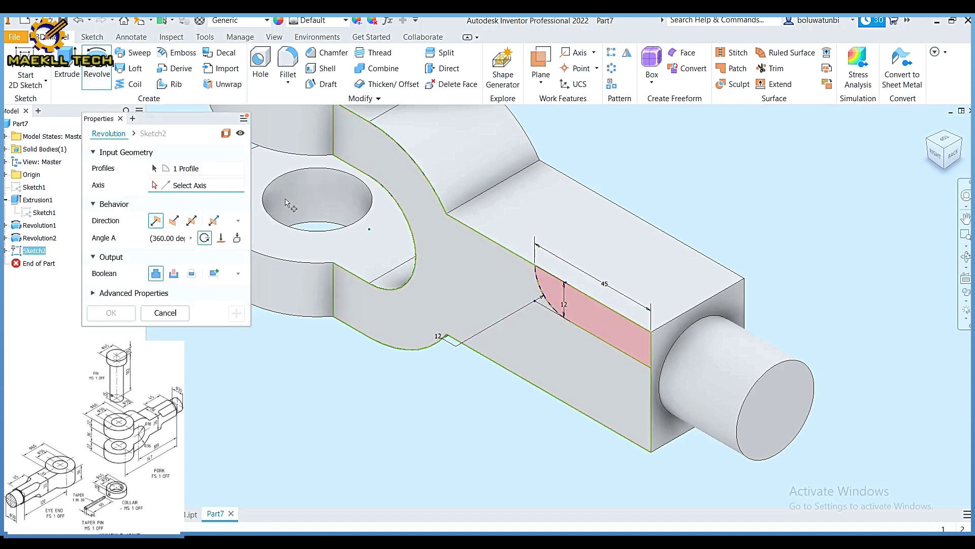
{"action": "left_click", "coordinate": [587, 295]}
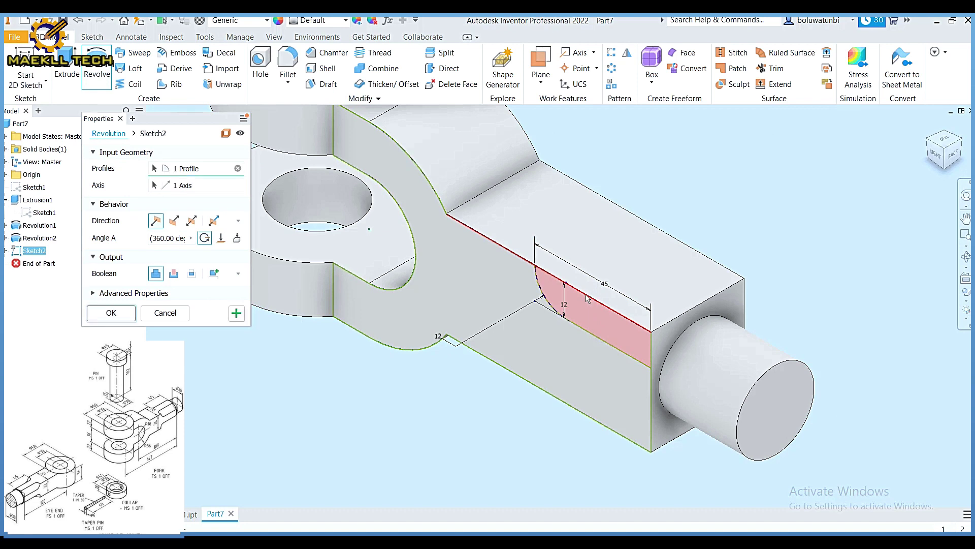
{"action": "left_click", "coordinate": [173, 274]}
{"action": "left_click", "coordinate": [111, 312]}
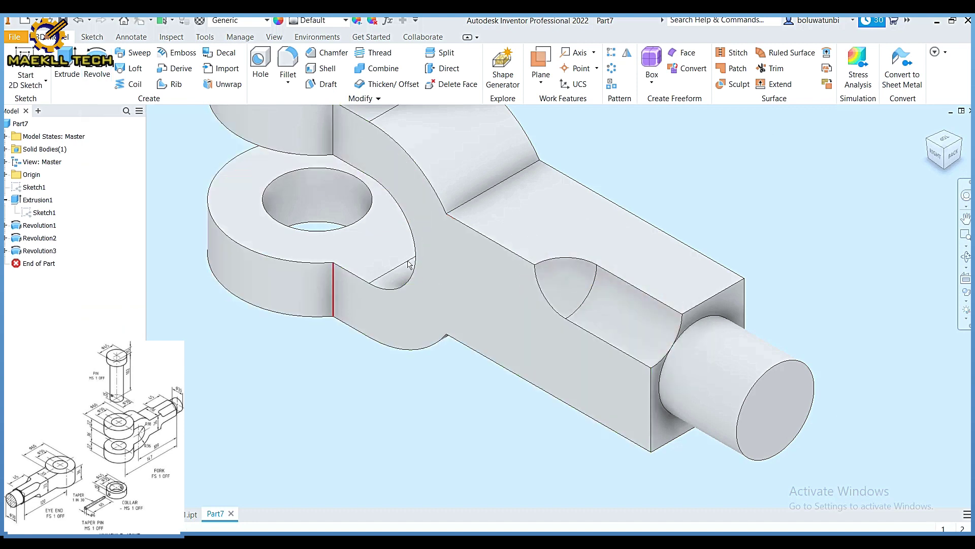
Circular-pattern the revolved cut about the round shank end's axis with 6 occurrences over 360 degrees
{"action": "left_click", "coordinate": [615, 69]}
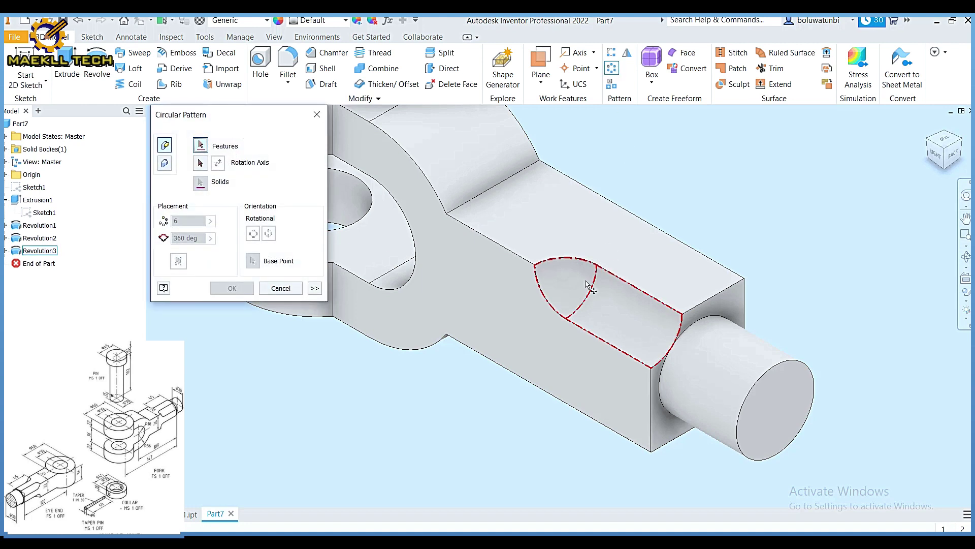
{"action": "left_click", "coordinate": [598, 300]}
{"action": "left_click", "coordinate": [199, 163]}
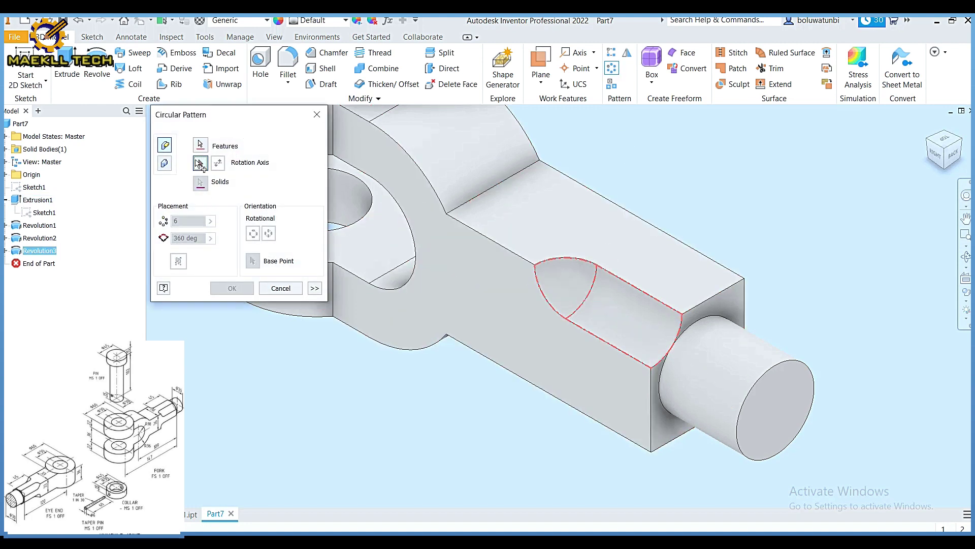
{"action": "left_click", "coordinate": [777, 391]}
{"action": "left_click", "coordinate": [232, 288]}
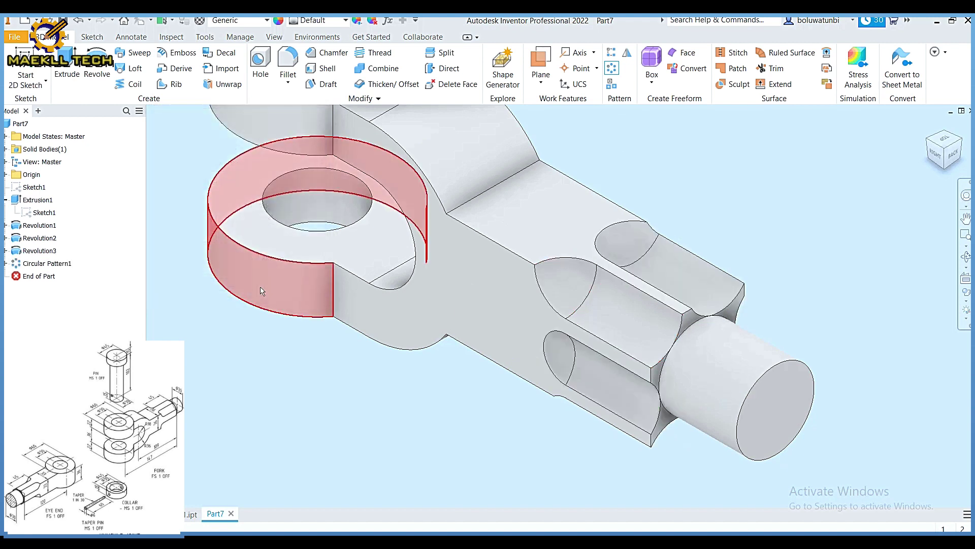
Set the circular pattern of the corner cut to 4 occurrences
{"action": "double_click", "coordinate": [46, 264]}
{"action": "left_click_drag", "start_coordinate": [194, 224], "coordinate": [162, 225]}
{"action": "type", "text": "4"}
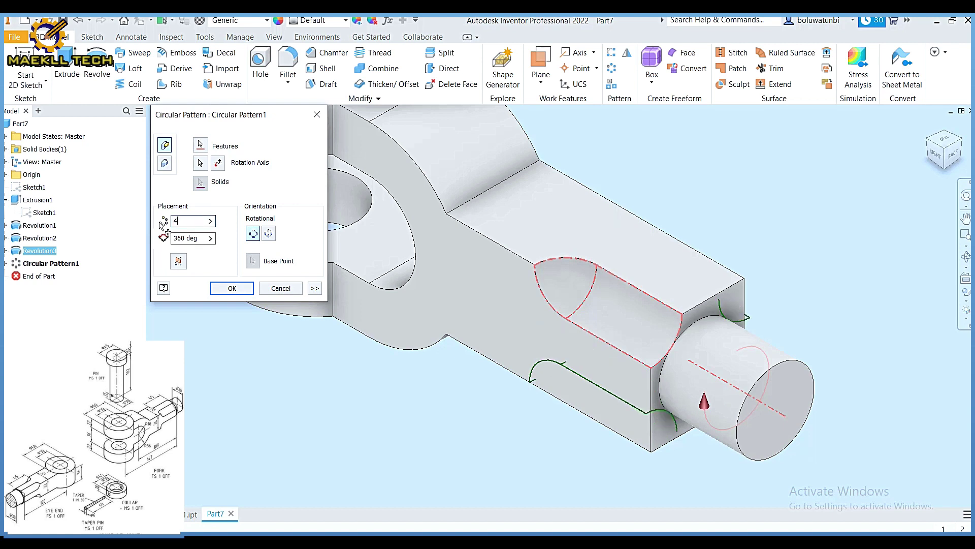
{"action": "left_click", "coordinate": [231, 288]}
Apply the Galvanized appearance to the fork
{"action": "scroll", "coordinate": [414, 396], "scroll_direction": "down", "scroll_amount": 5}
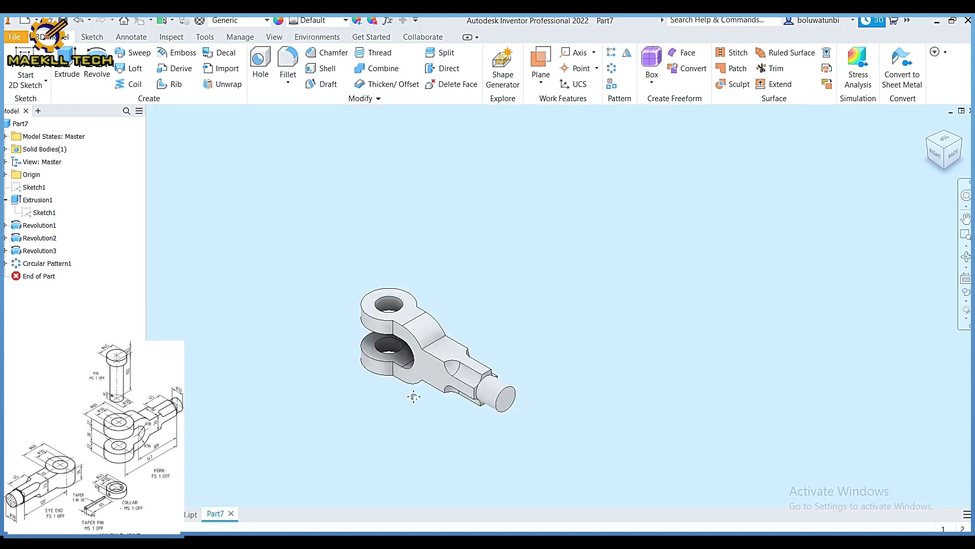
{"action": "scroll", "coordinate": [414, 396], "scroll_direction": "up", "scroll_amount": 2}
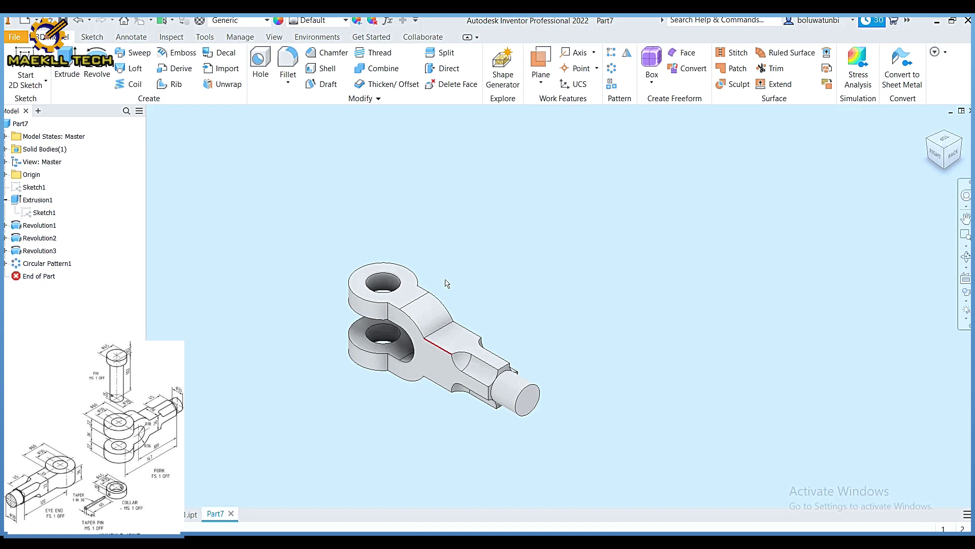
{"action": "left_click", "coordinate": [345, 22]}
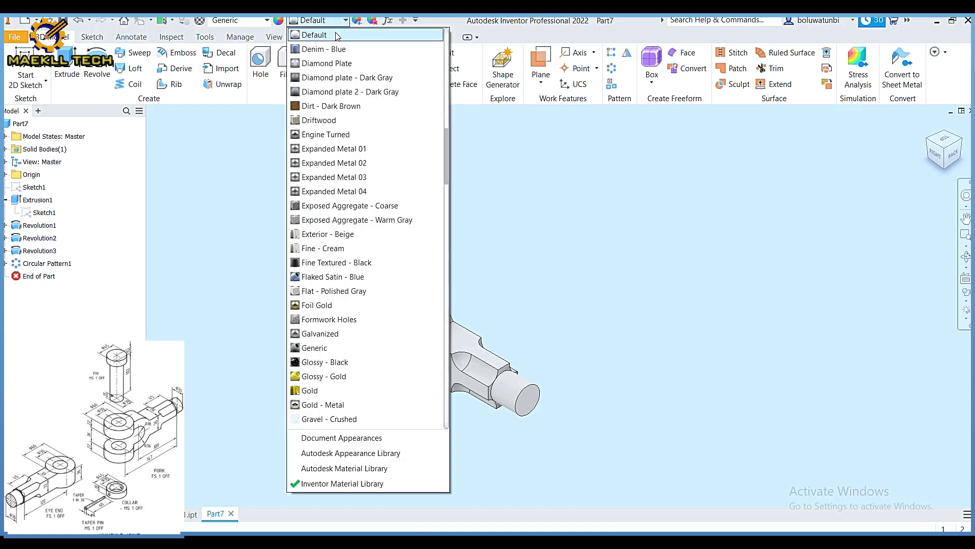
{"action": "left_click", "coordinate": [320, 334]}
{"action": "scroll", "coordinate": [511, 280], "scroll_direction": "up", "scroll_amount": 3}
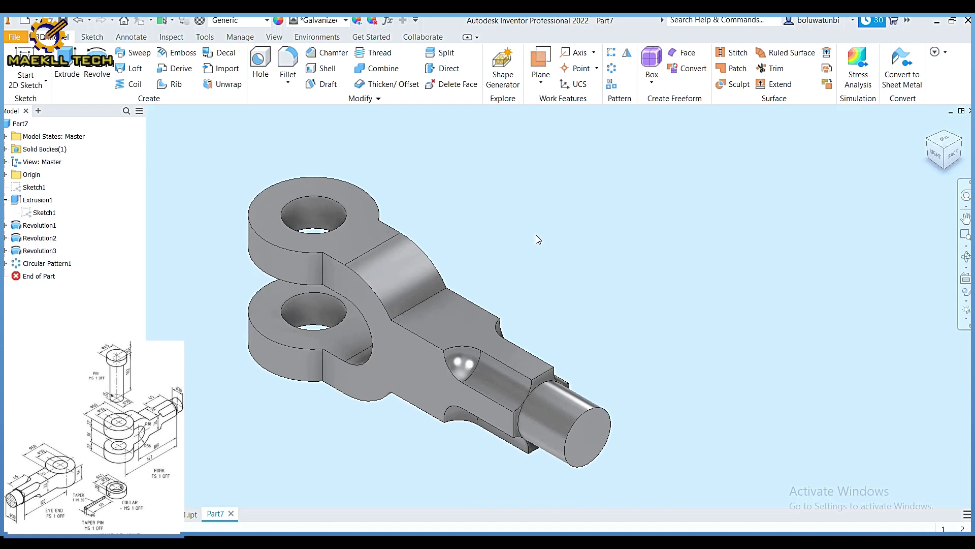
Save the fork in the project workspace as part2
{"action": "key", "text": "ctrl+s"}
{"action": "type", "text": "part2"}
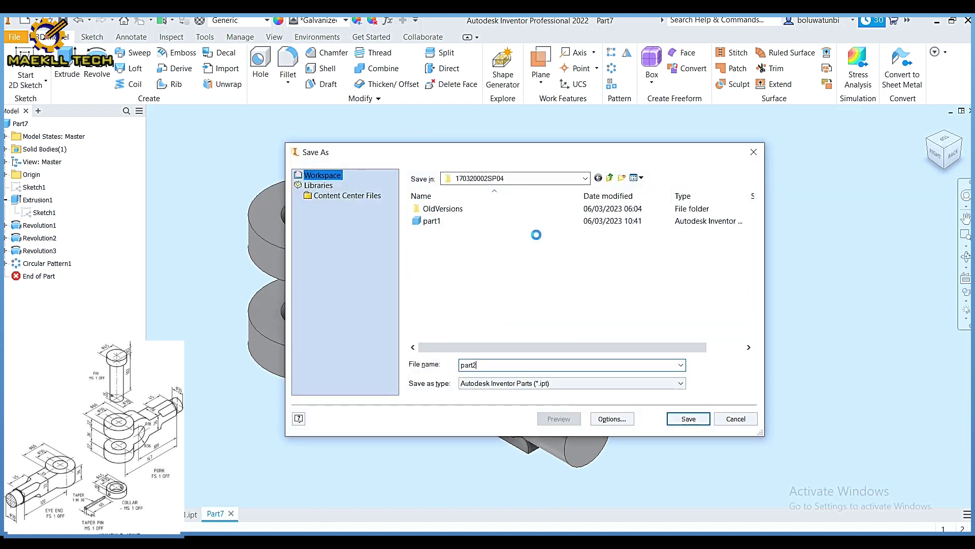
{"action": "key", "text": "Return"}
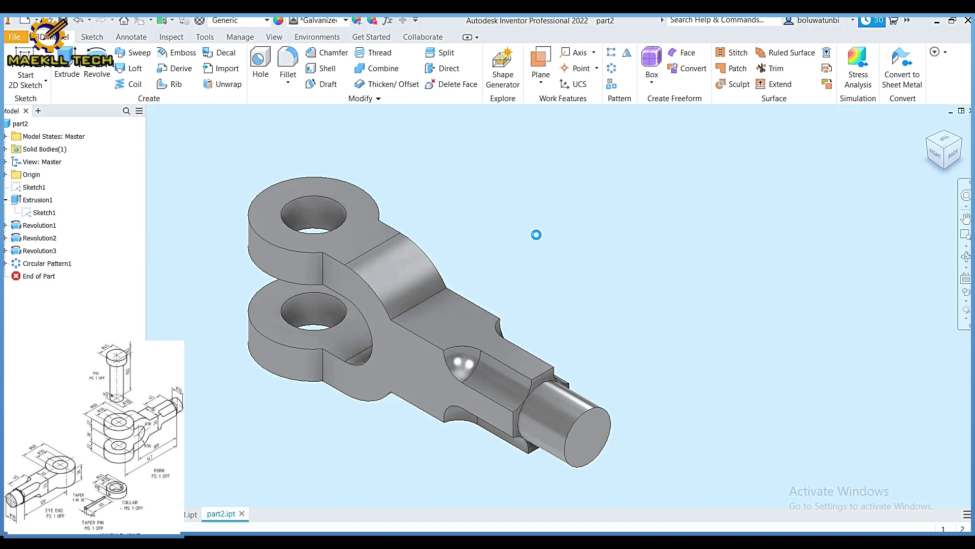
Create a new metric part from the Standard (mm).ipt template
{"action": "key", "text": "ctrl+n"}
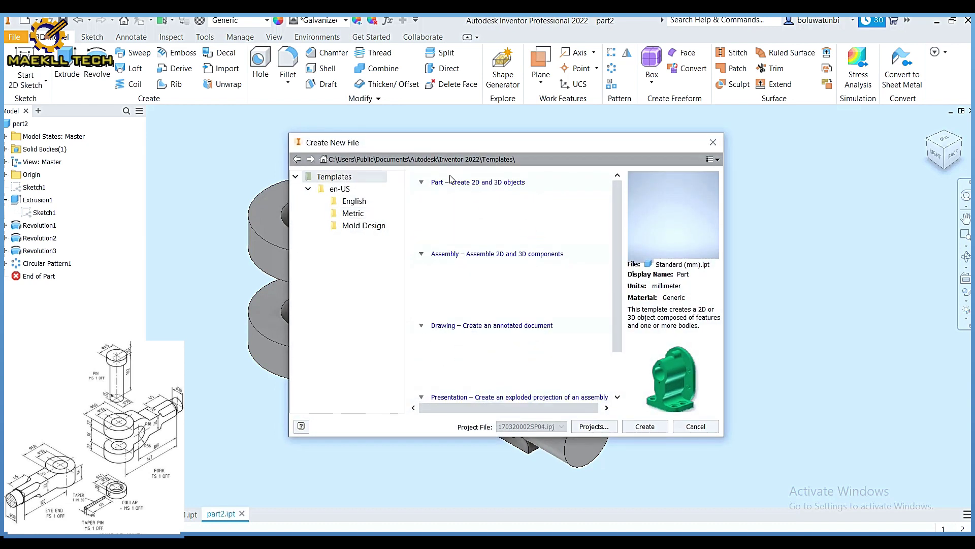
{"action": "left_click", "coordinate": [355, 213]}
{"action": "left_click", "coordinate": [660, 426]}
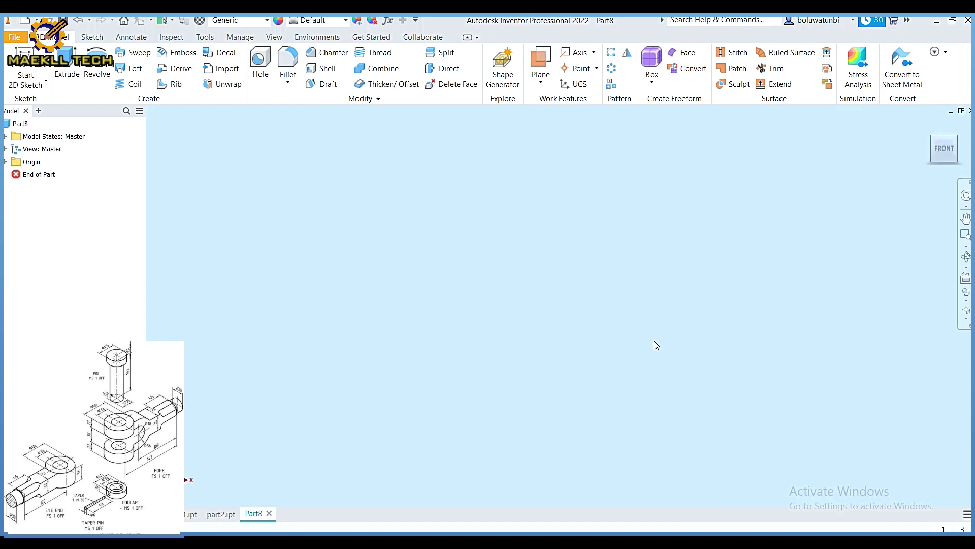
Sketch a closed stepped half-profile from the origin on the YZ plane, about 6 mm wide and 14.5 mm tall, with the wider step at the base
{"action": "left_click", "coordinate": [37, 70]}
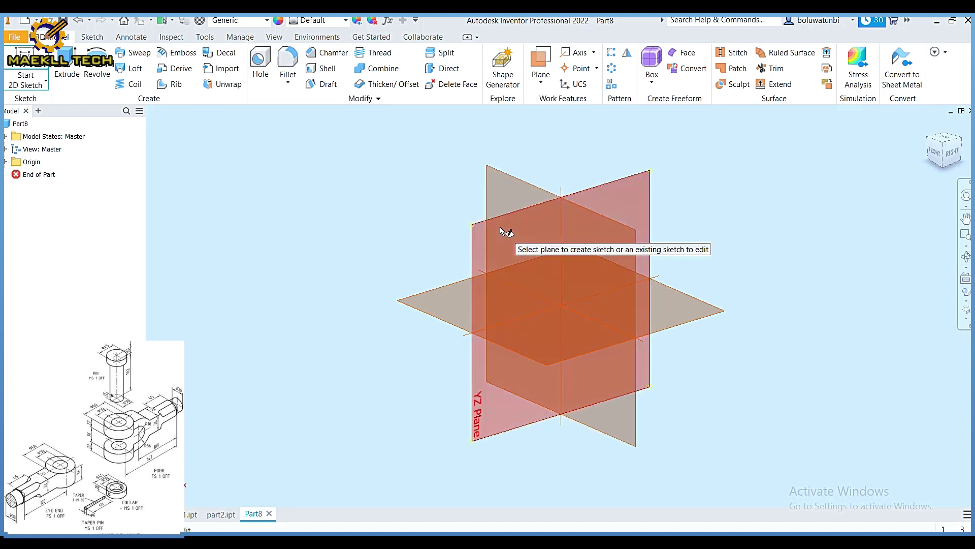
{"action": "left_click", "coordinate": [501, 229]}
{"action": "left_click", "coordinate": [66, 60]}
{"action": "left_click", "coordinate": [562, 306]}
{"action": "left_click", "coordinate": [561, 137]}
{"action": "left_click", "coordinate": [602, 137]}
{"action": "left_click", "coordinate": [602, 256]}
{"action": "left_click", "coordinate": [633, 257]}
{"action": "left_click", "coordinate": [632, 305]}
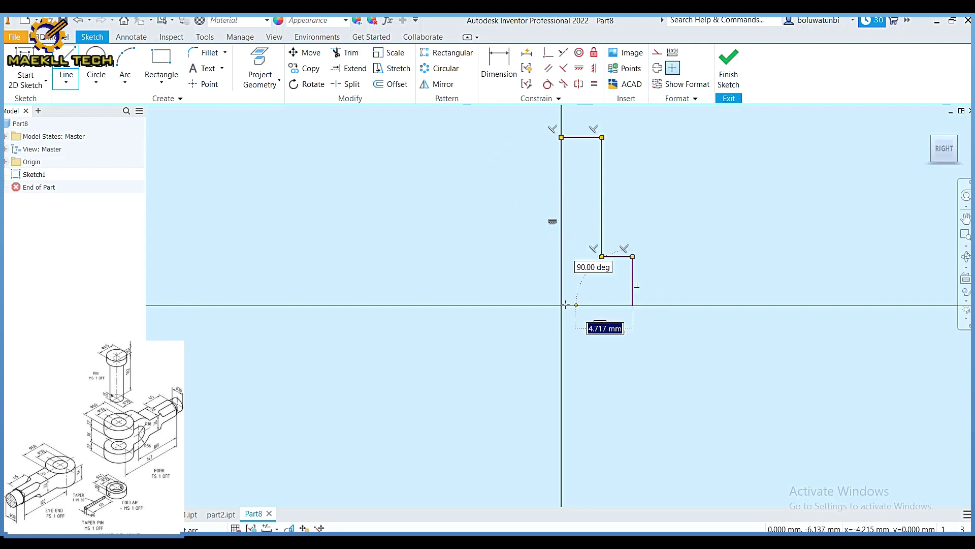
{"action": "left_click", "coordinate": [561, 305]}
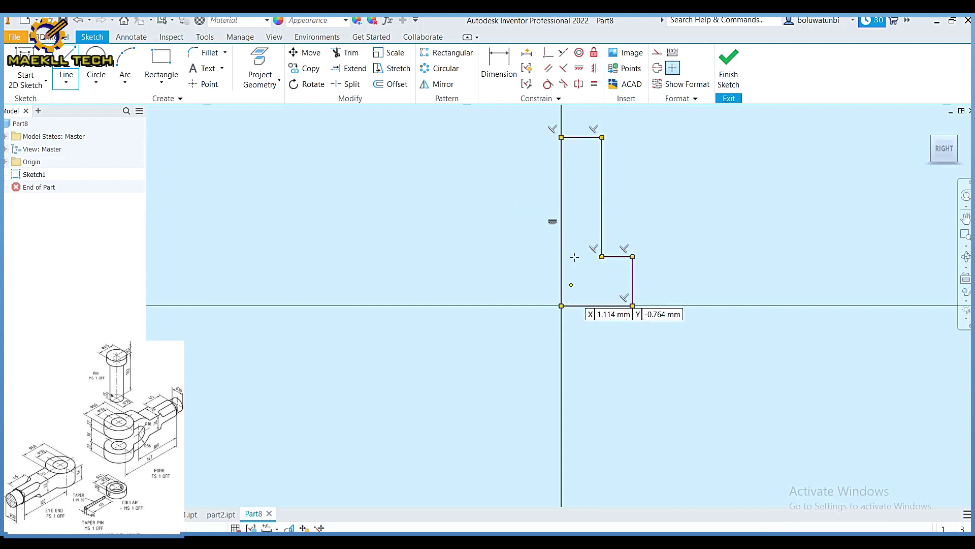
Dimension the profile's bottom edge as 45/2 mm and its top edge as 15 mm
{"action": "left_click", "coordinate": [509, 87]}
{"action": "left_click", "coordinate": [599, 305]}
{"action": "left_click", "coordinate": [597, 344]}
{"action": "type", "text": "45/2"}
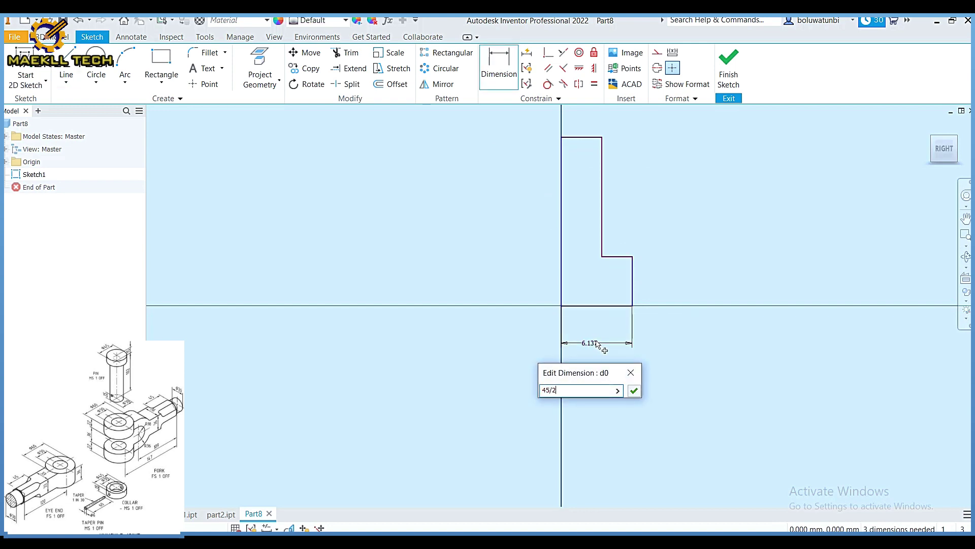
{"action": "key", "text": "Return"}
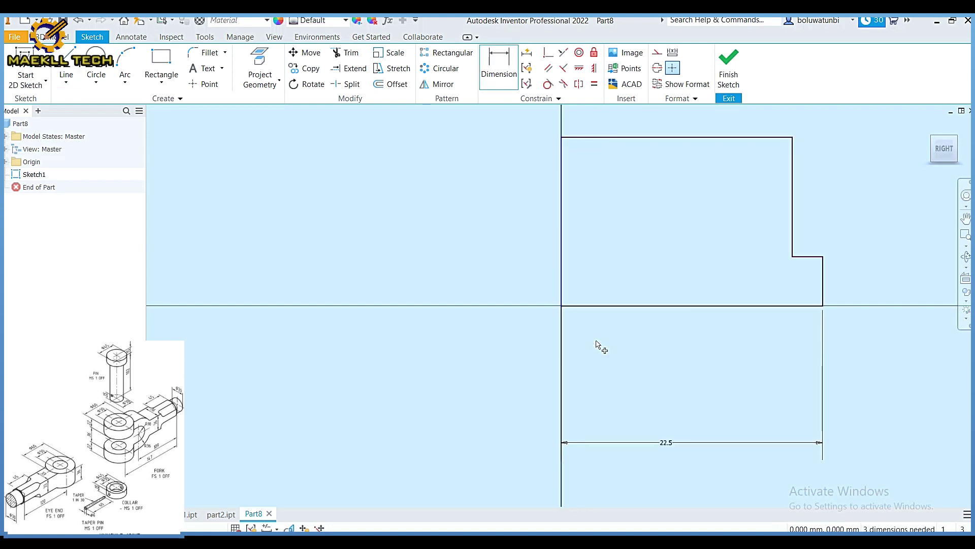
{"action": "left_click", "coordinate": [733, 137]}
{"action": "left_click", "coordinate": [731, 124]}
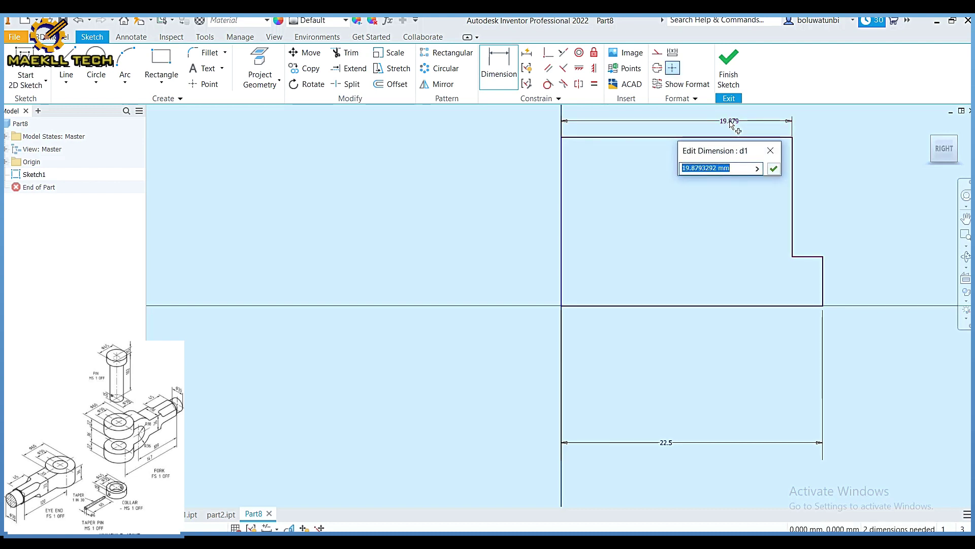
{"action": "type", "text": "15"}
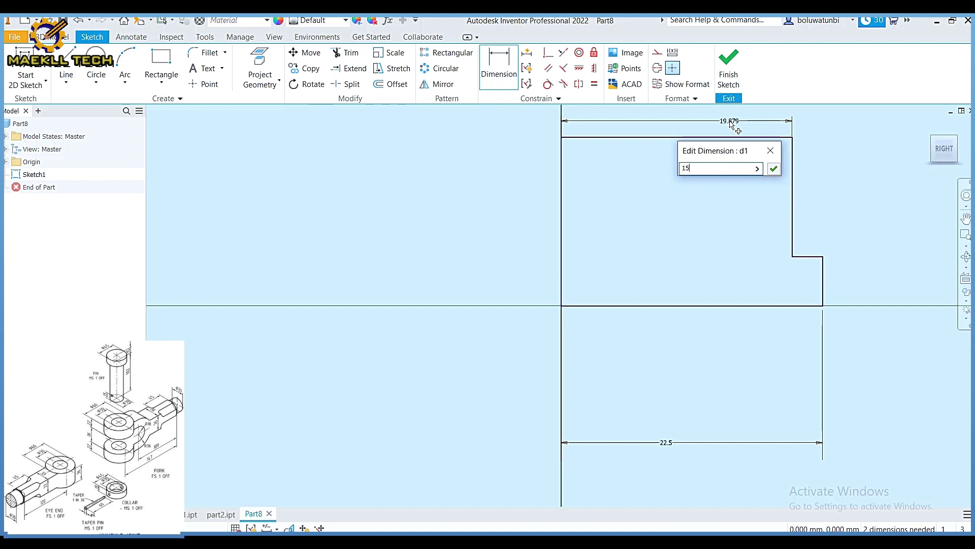
{"action": "key", "text": "Return"}
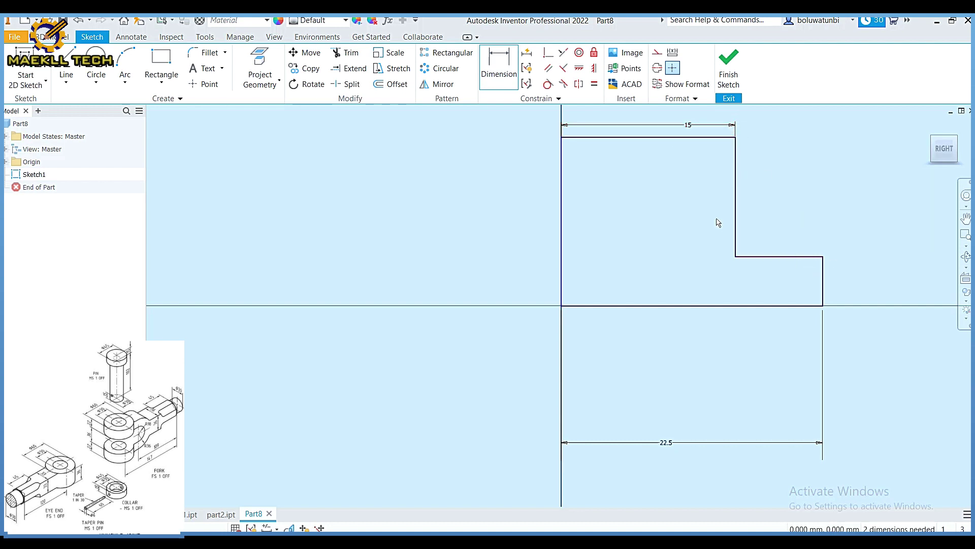
Dimension the profile's overall height as 102+15 mm and the height of its wider base step as 15 mm
{"action": "left_click", "coordinate": [563, 211]}
{"action": "left_click", "coordinate": [477, 204]}
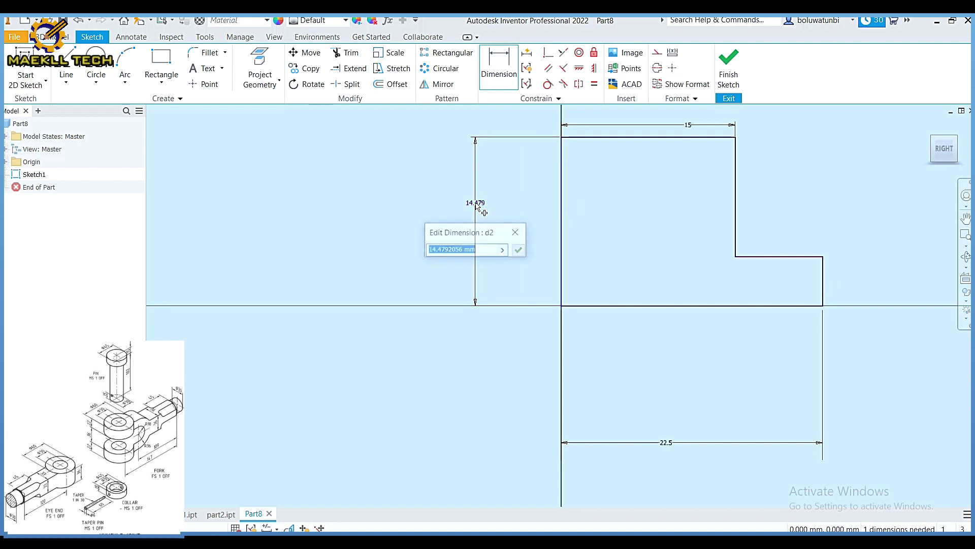
{"action": "type", "text": "102+15"}
{"action": "key", "text": "Return"}
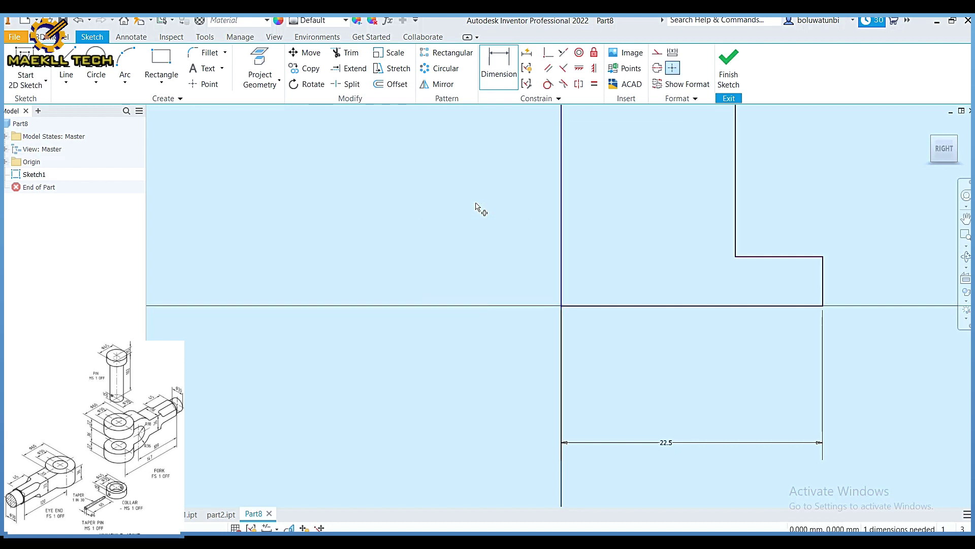
{"action": "left_click", "coordinate": [820, 283]}
{"action": "left_click", "coordinate": [881, 278]}
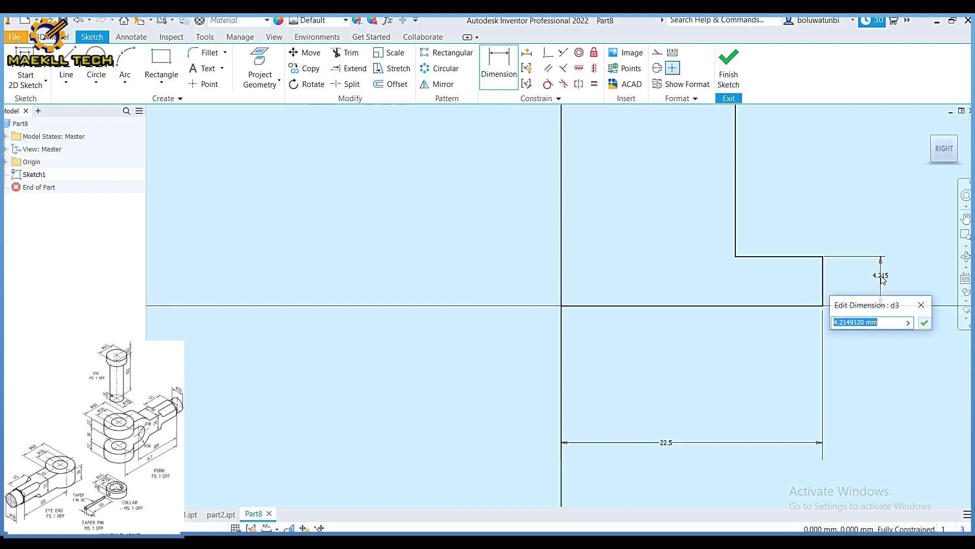
{"action": "type", "text": "15"}
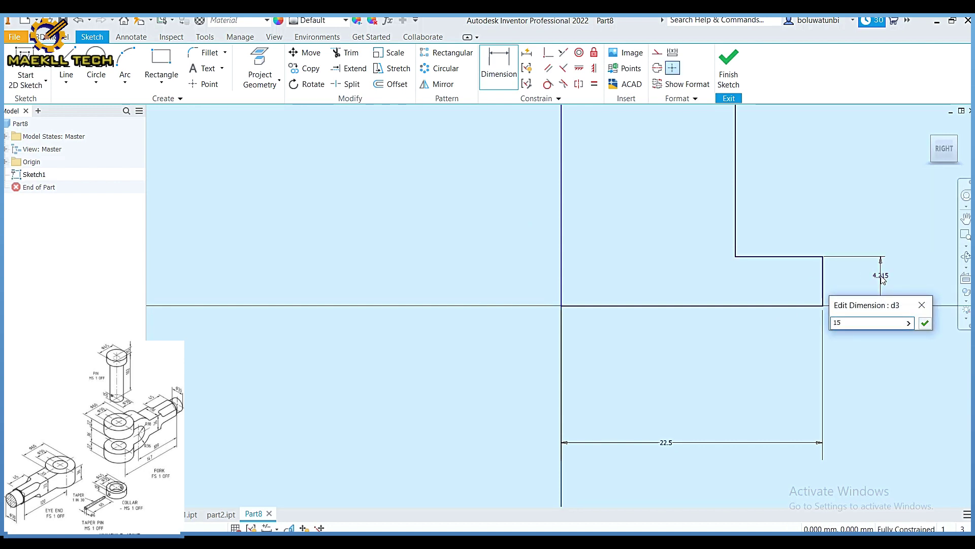
{"action": "key", "text": "Return"}
Finish the sketch and revolve the stepped profile fully about its long vertical edge to form the headed pin
{"action": "left_click", "coordinate": [941, 151]}
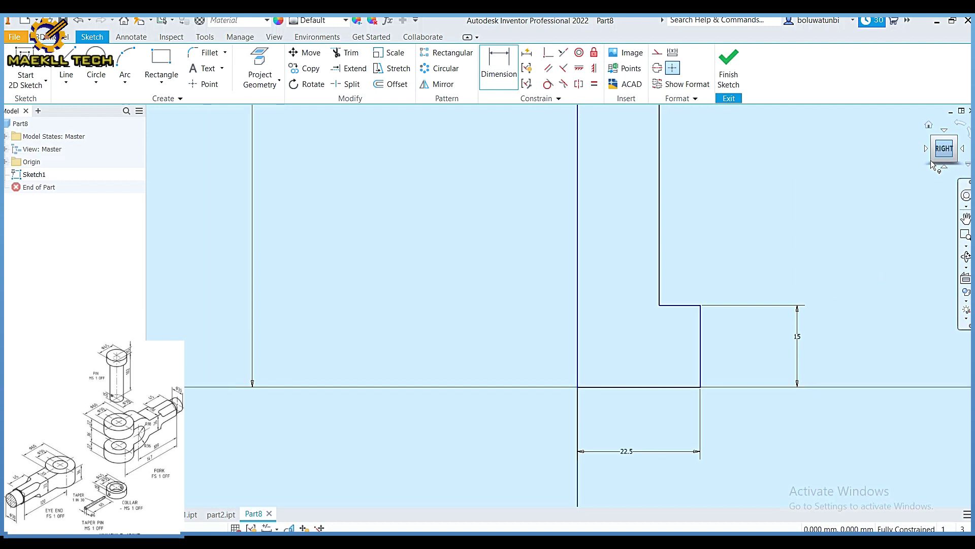
{"action": "left_click", "coordinate": [726, 69]}
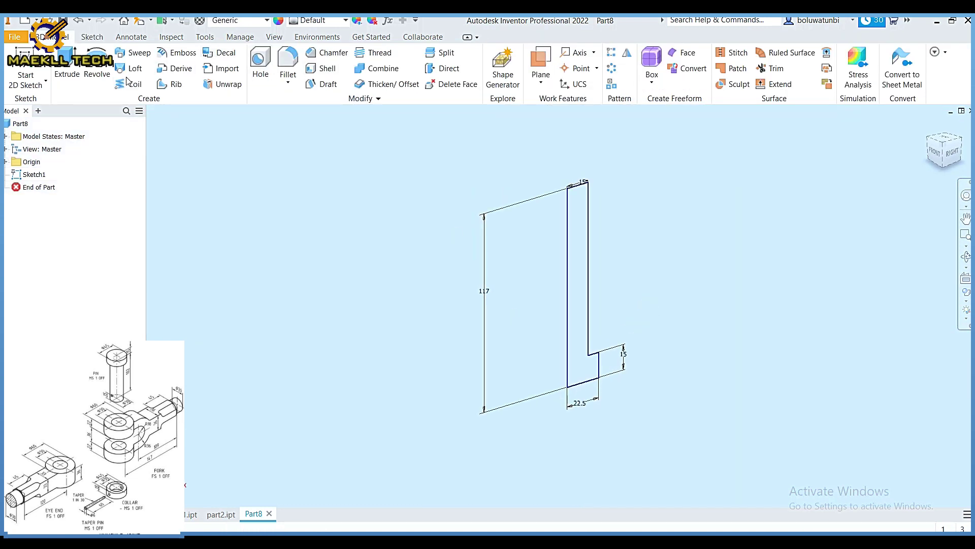
{"action": "left_click", "coordinate": [96, 68]}
{"action": "left_click", "coordinate": [568, 294]}
{"action": "left_click", "coordinate": [110, 276]}
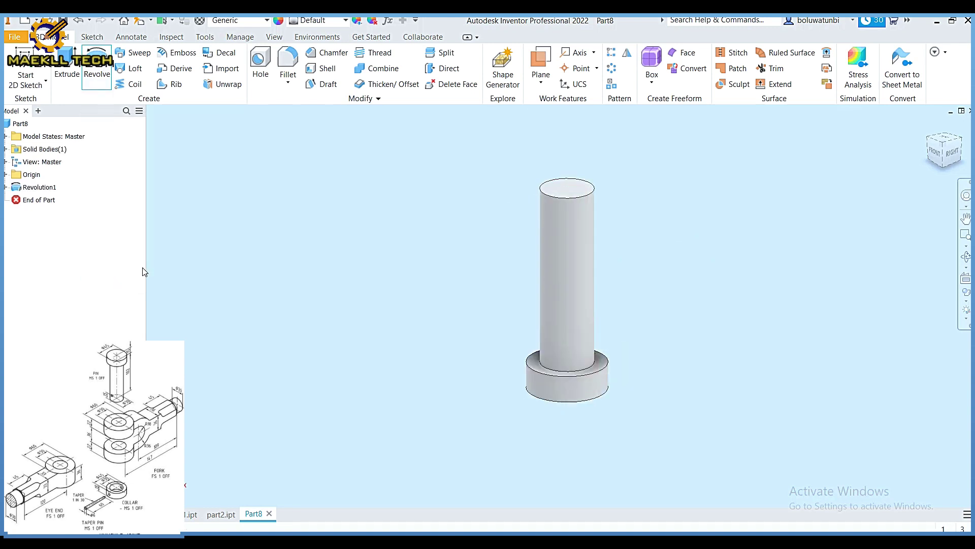
Start a sketch on the YZ plane with sliced graphics and draw a 6 mm diameter circle on the pin's axis near its upper end
{"action": "left_click", "coordinate": [6, 175]}
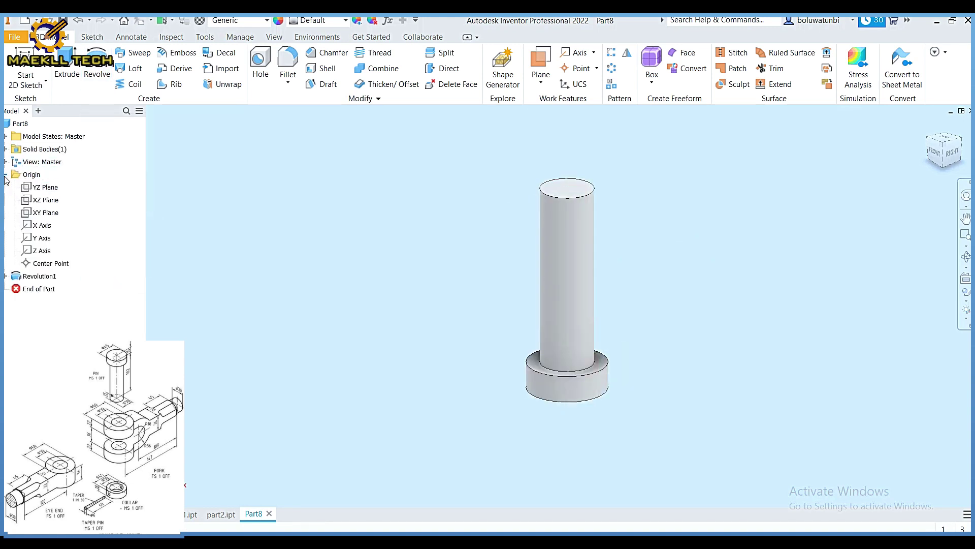
{"action": "left_click", "coordinate": [42, 188]}
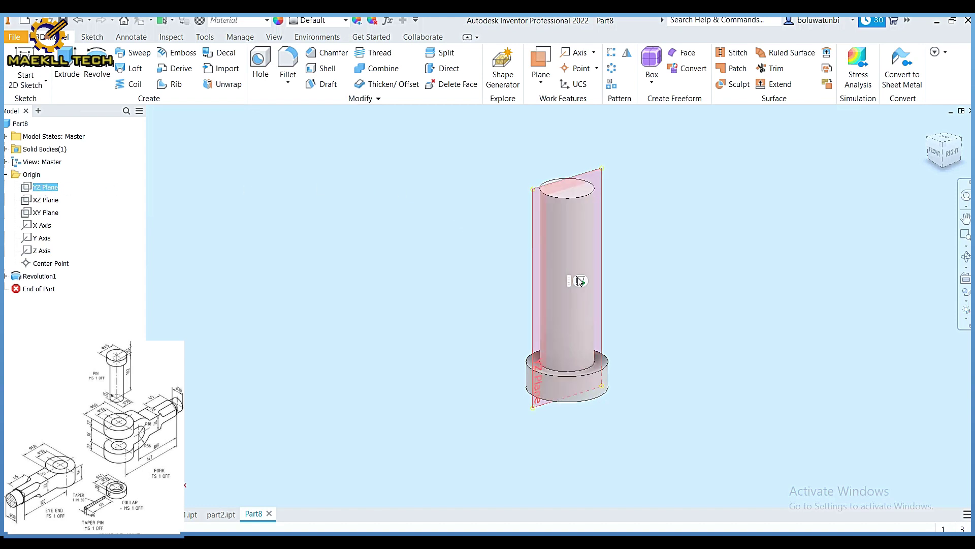
{"action": "middle_click_drag", "start_coordinate": [562, 279], "coordinate": [574, 272], "text": "shift"}
{"action": "key", "text": "s"}
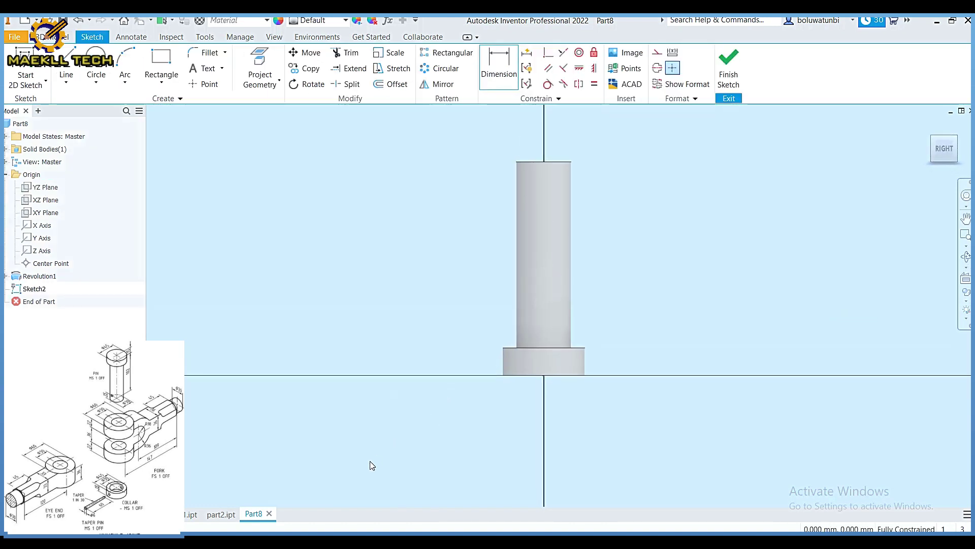
{"action": "key", "text": "F7"}
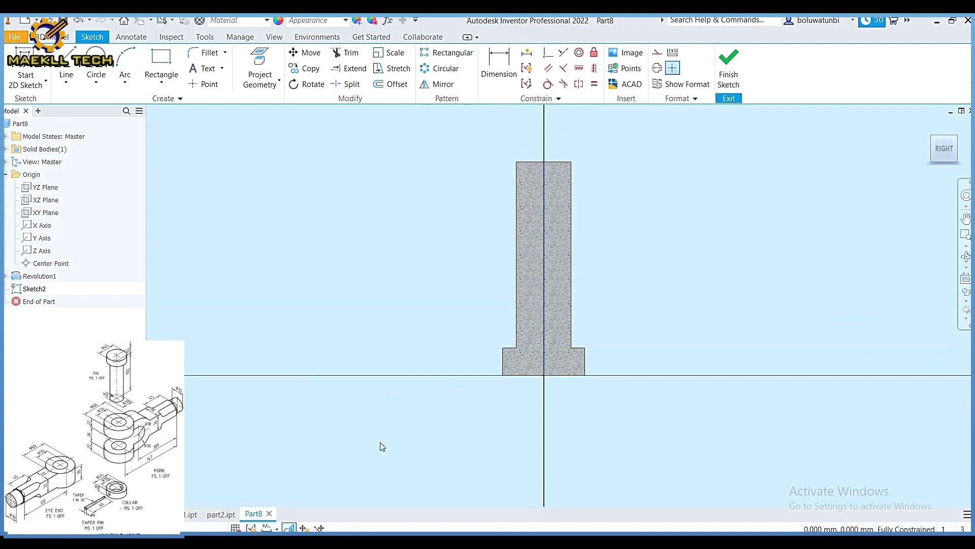
{"action": "left_click", "coordinate": [95, 66]}
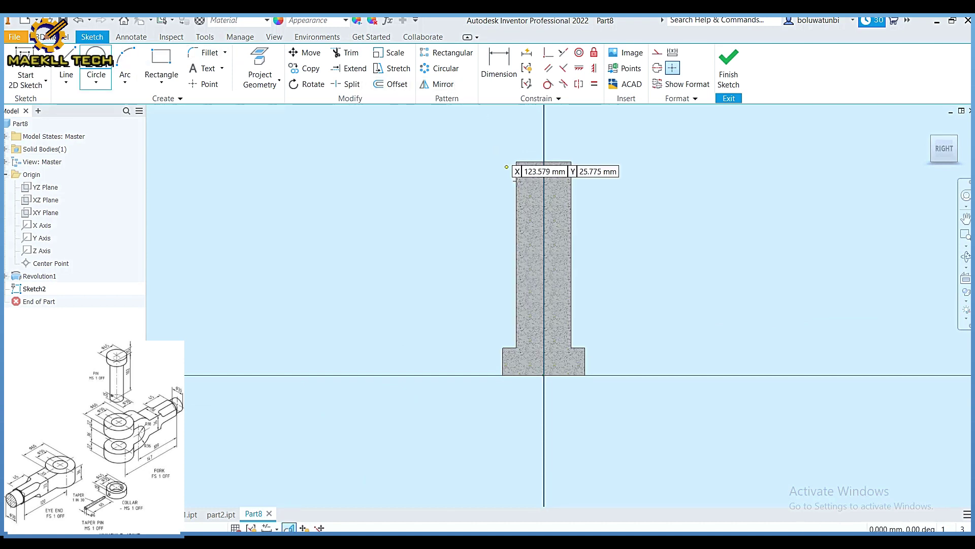
{"action": "left_click", "coordinate": [543, 201]}
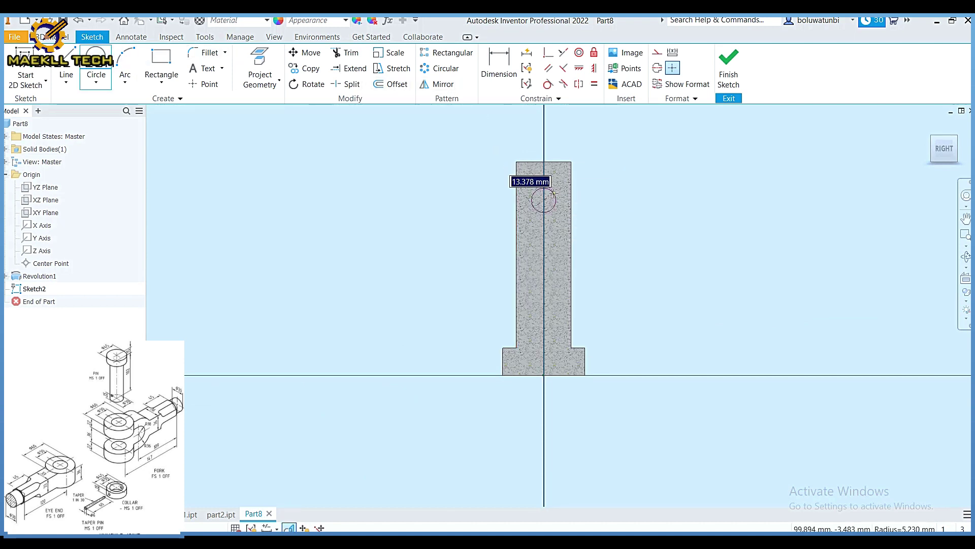
{"action": "type", "text": "6"}
{"action": "key", "text": "Return"}
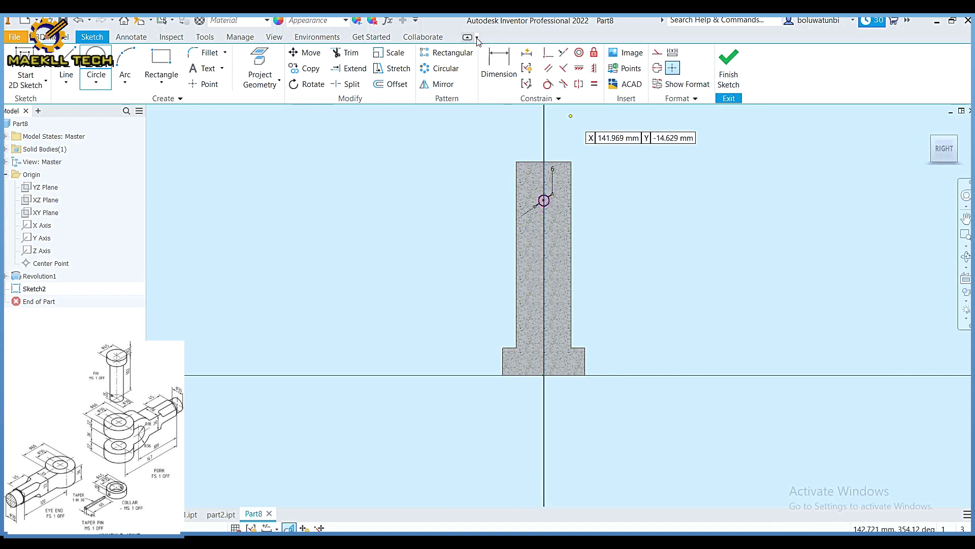
Dimension the circle's centre 15 mm from the pin's upper end edge
{"action": "left_click", "coordinate": [486, 71]}
{"action": "left_click", "coordinate": [564, 163]}
{"action": "left_click", "coordinate": [543, 200]}
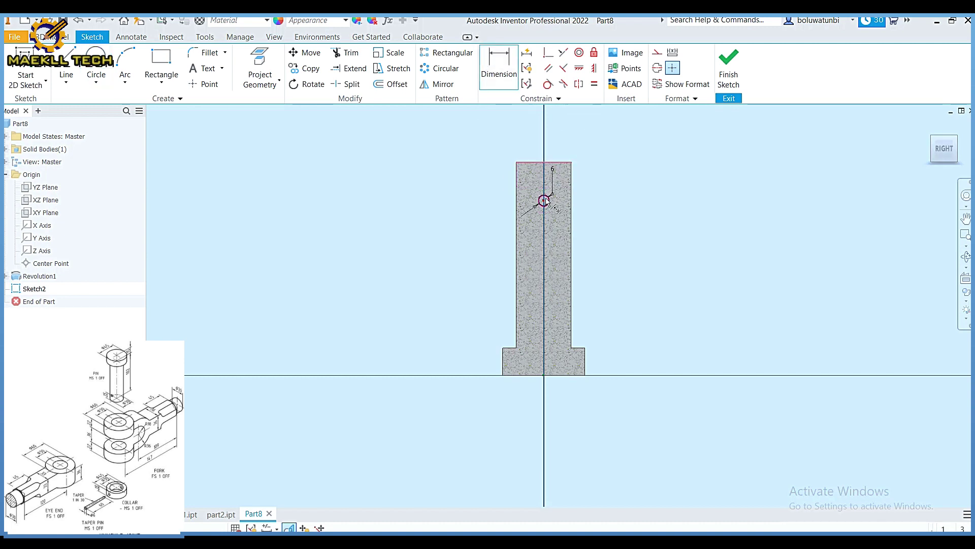
{"action": "left_click", "coordinate": [605, 196]}
{"action": "type", "text": "15"}
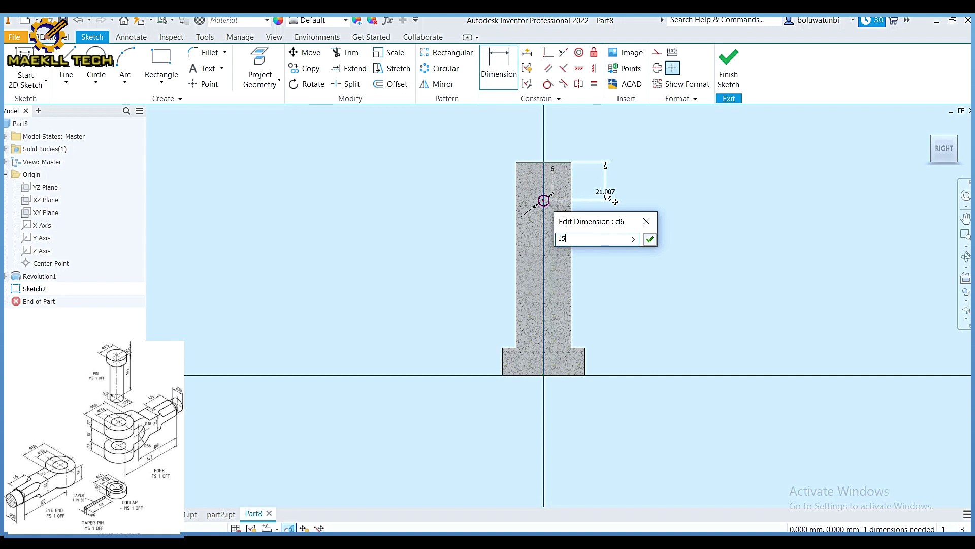
{"action": "key", "text": "Return"}
Finish the sketch and extrude the circle as a symmetric Through All cut across the pin
{"action": "left_click", "coordinate": [728, 68]}
{"action": "left_click", "coordinate": [67, 67]}
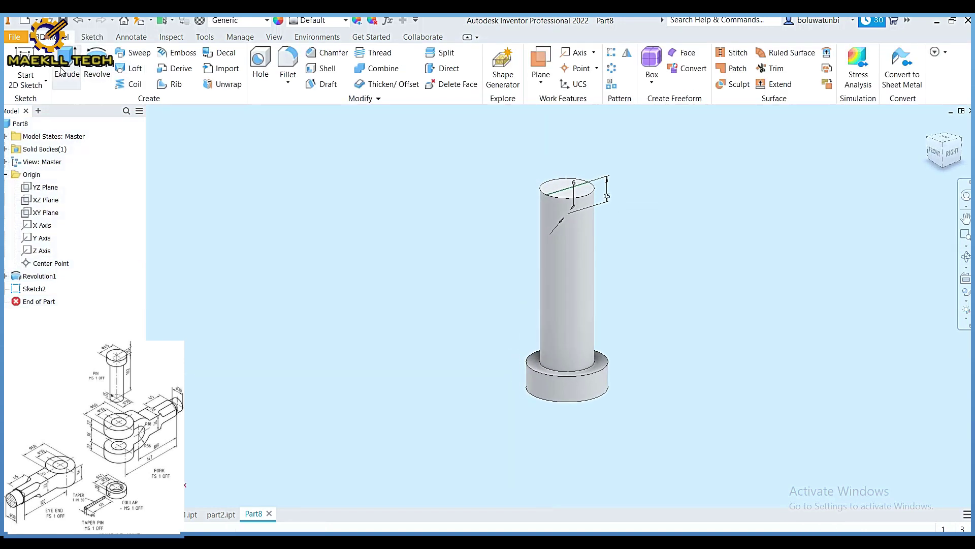
{"action": "left_click", "coordinate": [192, 221]}
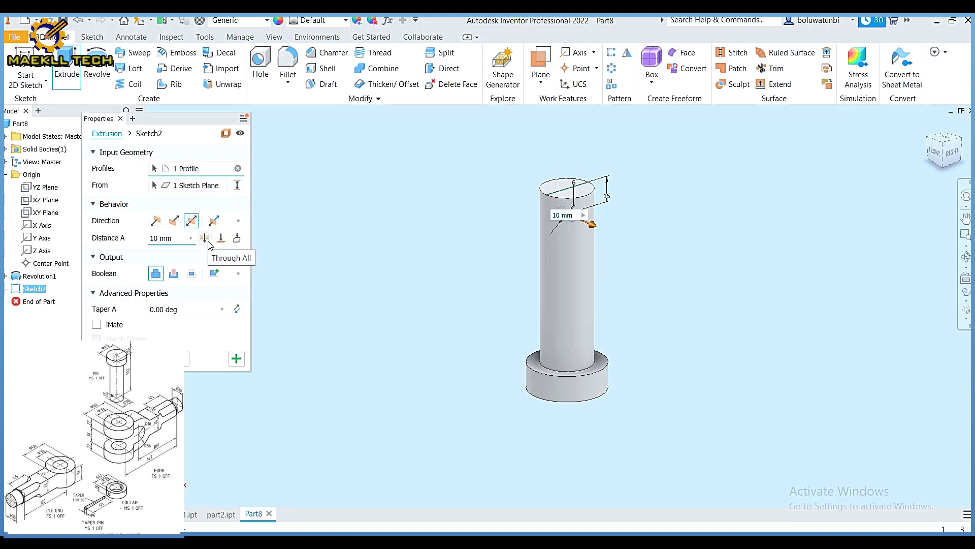
{"action": "left_click", "coordinate": [206, 239]}
{"action": "left_click", "coordinate": [174, 275]}
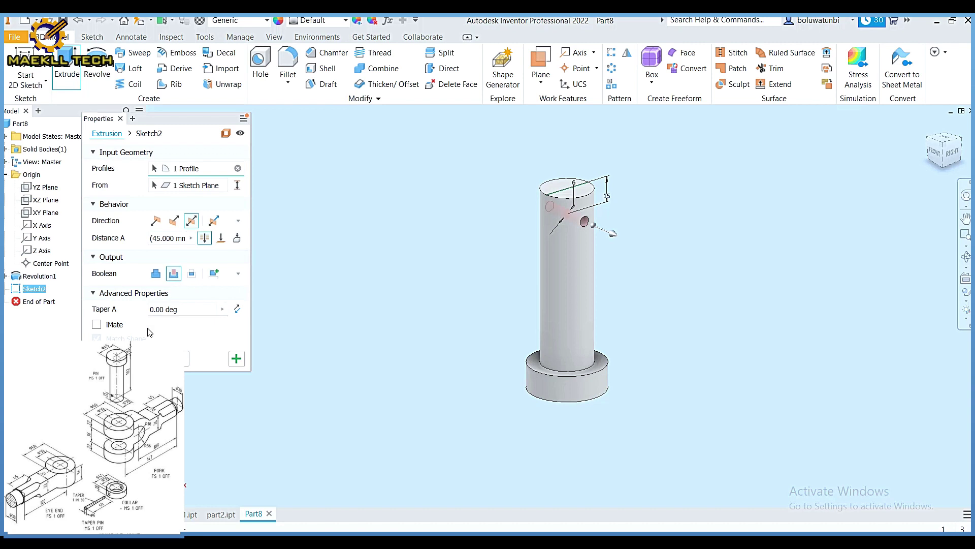
{"action": "key", "text": "Return"}
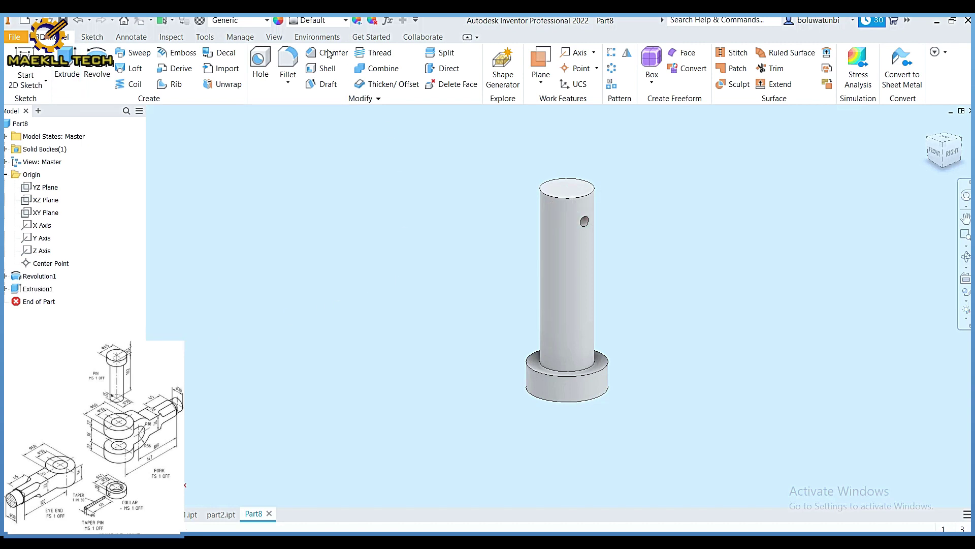
Apply the Galvanized appearance to the pin
{"action": "left_click", "coordinate": [342, 23]}
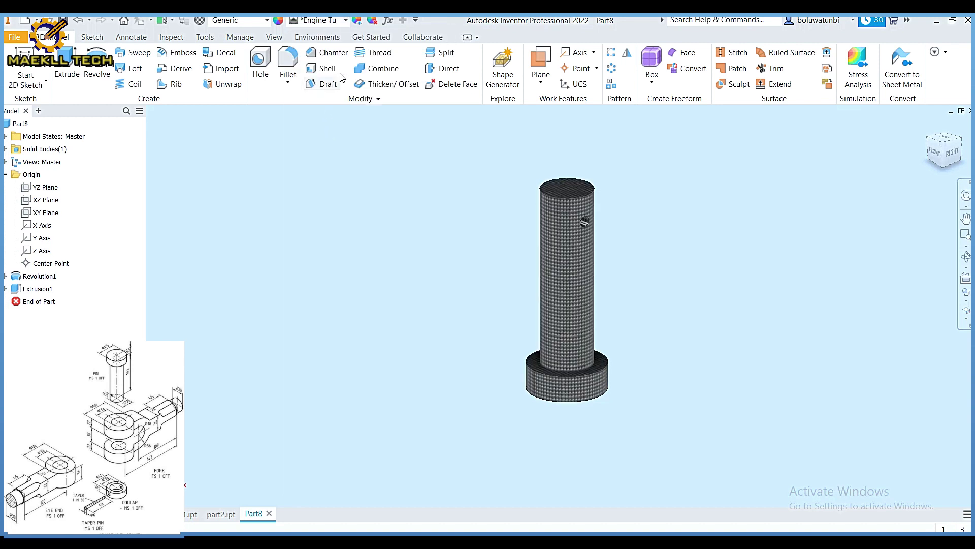
{"action": "left_click", "coordinate": [346, 21]}
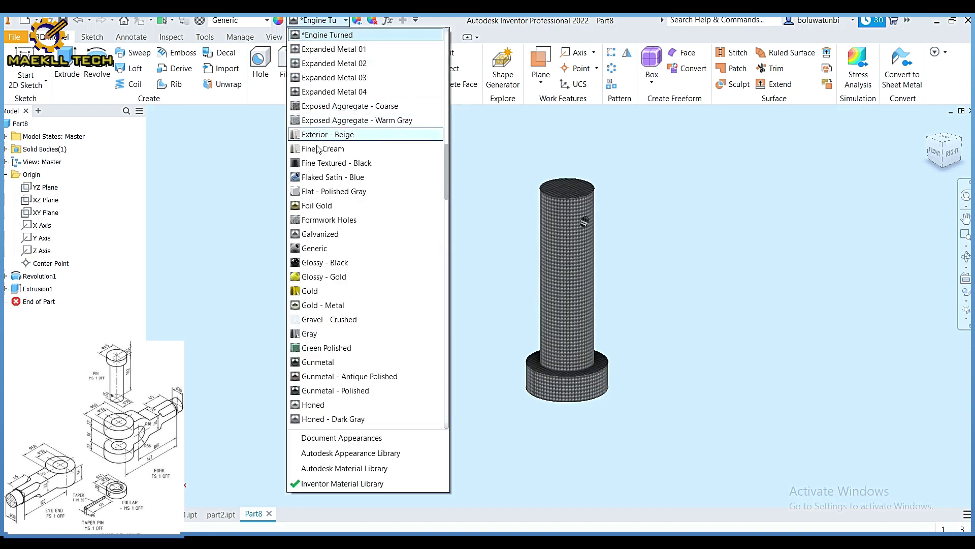
{"action": "left_click", "coordinate": [325, 234]}
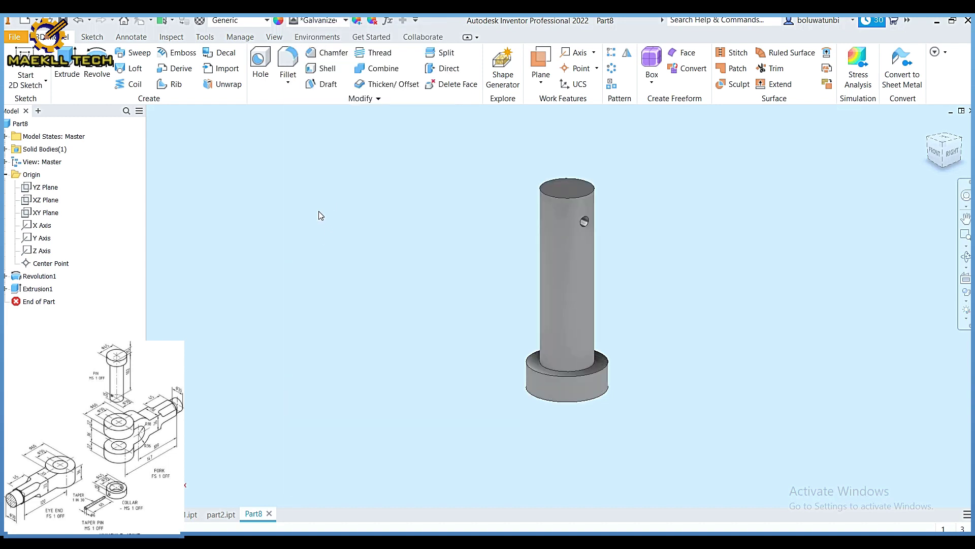
Save the pin in the project workspace as part3, and create a new metric part from the Standard (mm).ipt template
{"action": "key", "text": "ctrl+s"}
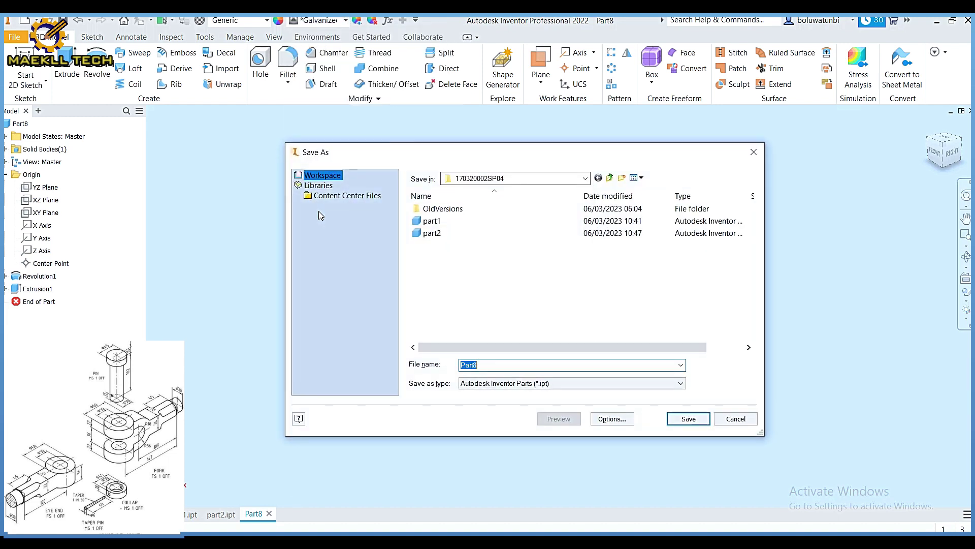
{"action": "type", "text": "part3"}
{"action": "key", "text": "Return"}
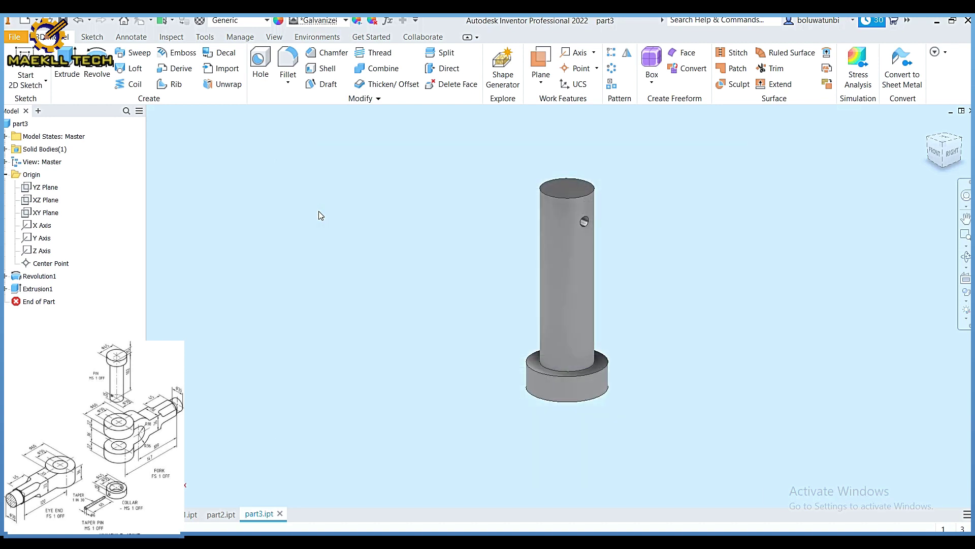
{"action": "key", "text": "ctrl+n"}
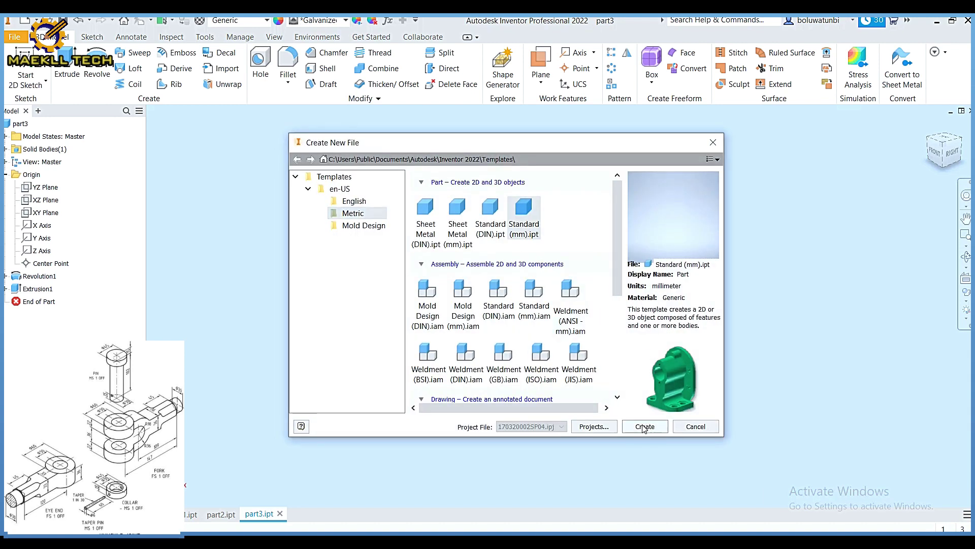
{"action": "left_click", "coordinate": [644, 427]}
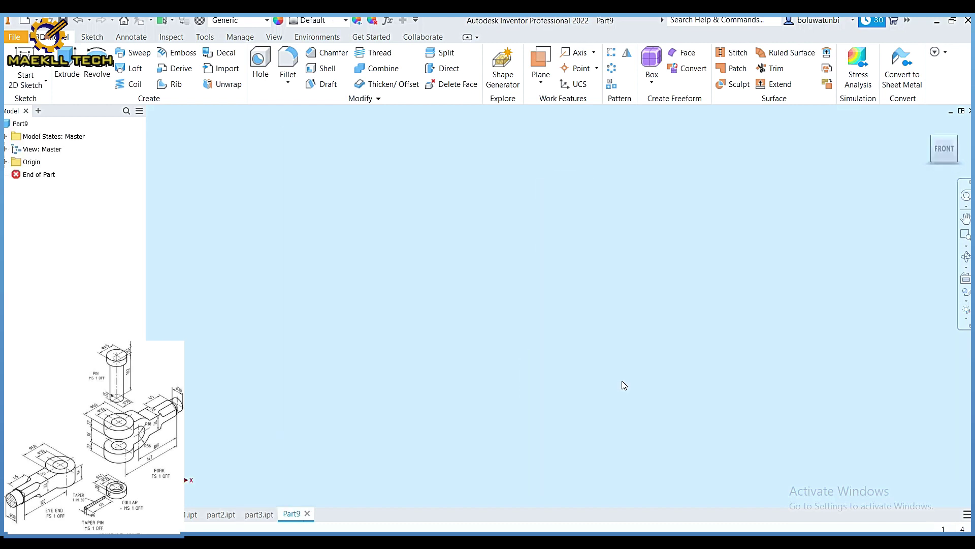
Sketch two concentric circles with diameters of 45 mm and 30 mm at the origin on the YZ plane, and finish the sketch
{"action": "left_click", "coordinate": [26, 71]}
{"action": "left_click", "coordinate": [518, 277]}
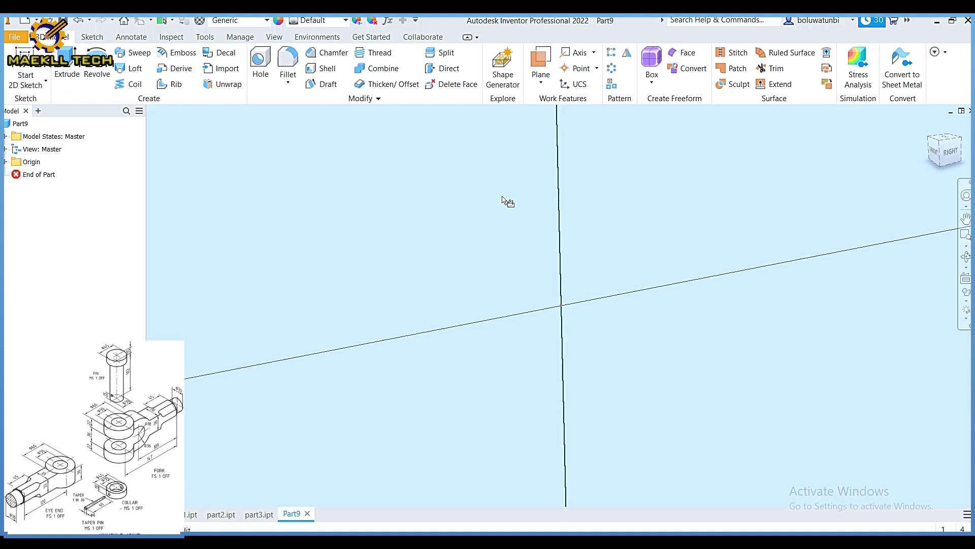
{"action": "left_click", "coordinate": [96, 64]}
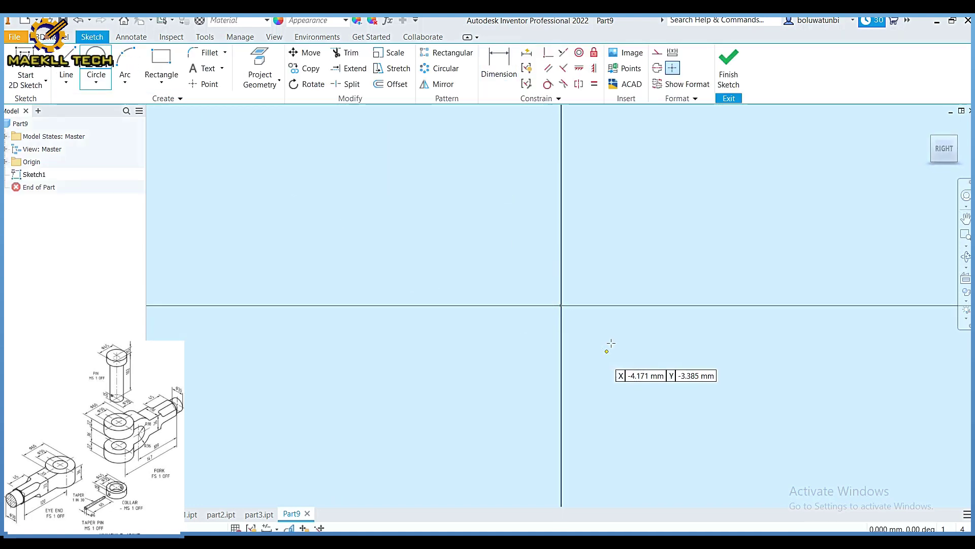
{"action": "left_click", "coordinate": [561, 306]}
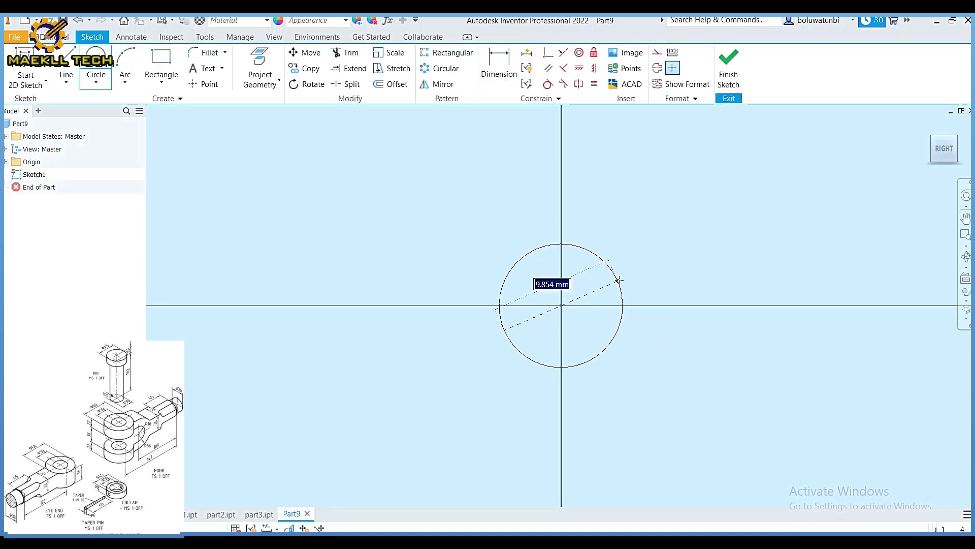
{"action": "type", "text": "45"}
{"action": "key", "text": "Tab"}
{"action": "key", "text": "Return"}
{"action": "left_click", "coordinate": [562, 305]}
{"action": "type", "text": "30"}
{"action": "key", "text": "Return"}
{"action": "left_click", "coordinate": [716, 71]}
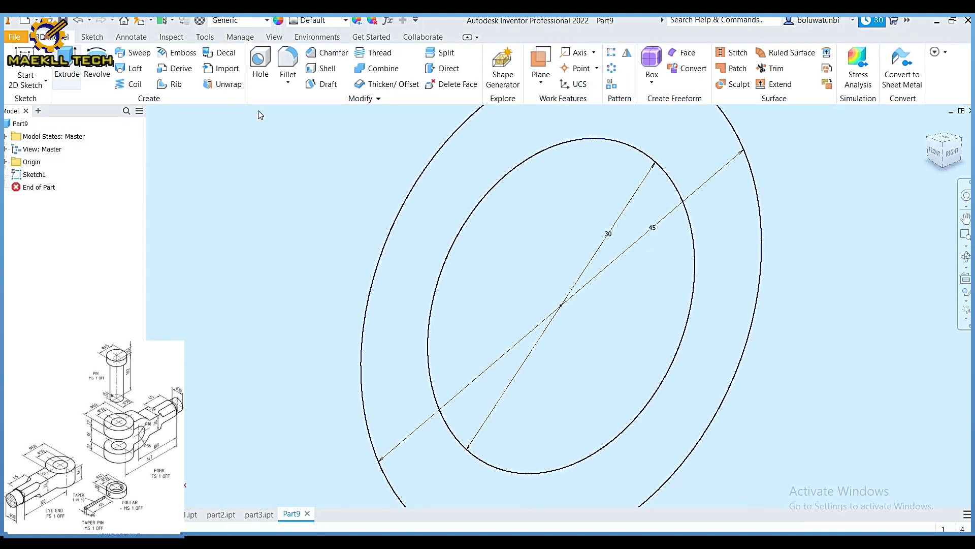
Extrude the ring between the two circles symmetrically by 15 mm to form the collar
{"action": "key", "text": "e"}
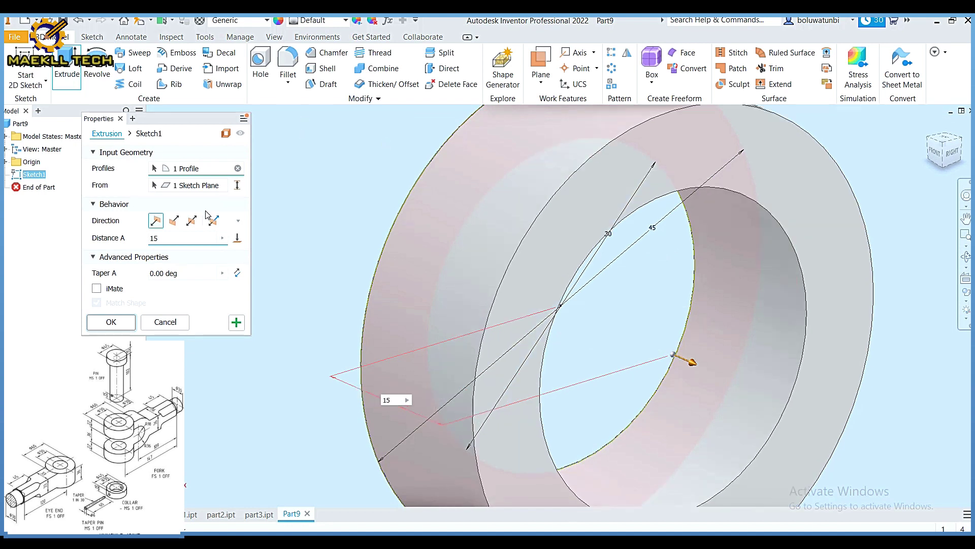
{"action": "left_click", "coordinate": [193, 221]}
{"action": "left_click", "coordinate": [120, 322]}
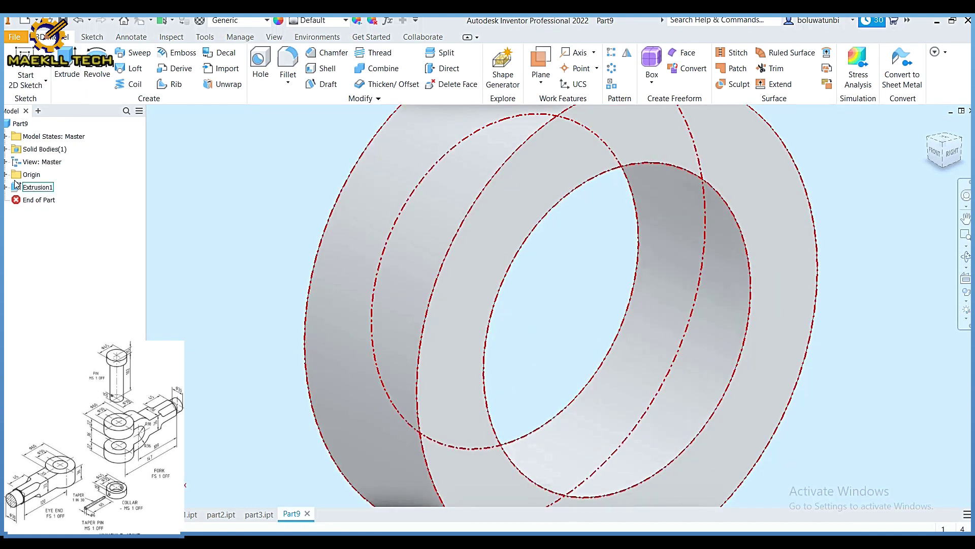
Start a sketch on the XZ plane with the model sliced, and draw a 6 mm diameter circle at the origin
{"action": "scroll", "coordinate": [446, 252], "scroll_direction": "down", "scroll_amount": 5}
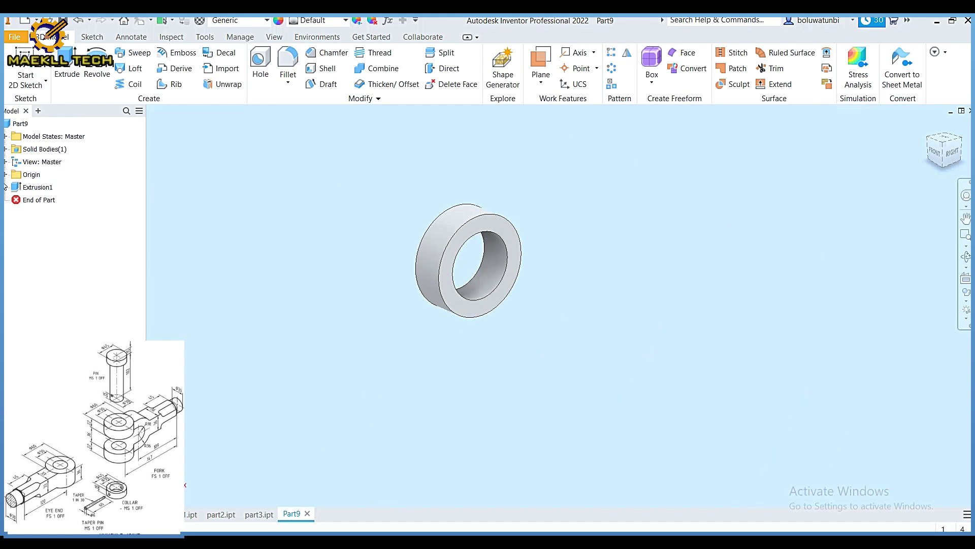
{"action": "left_click", "coordinate": [6, 175]}
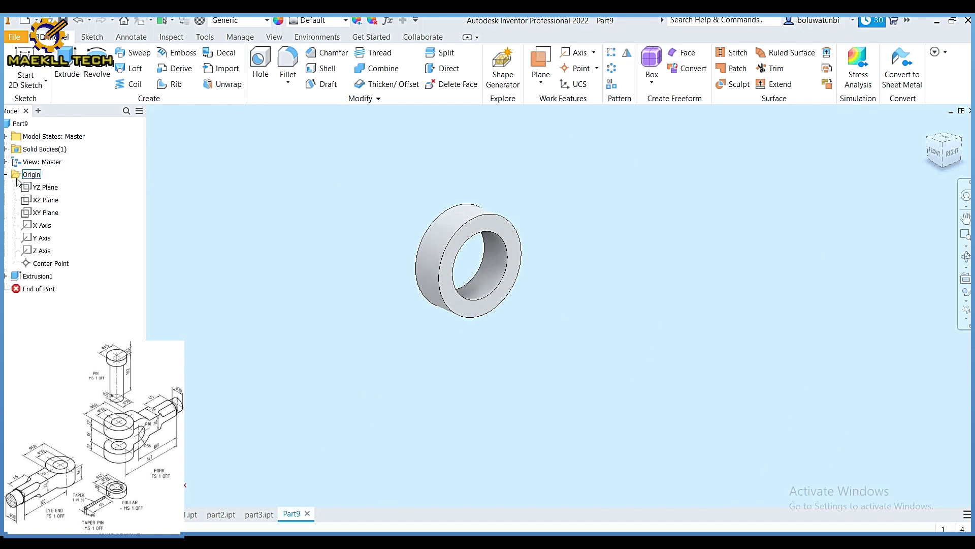
{"action": "left_click", "coordinate": [36, 202]}
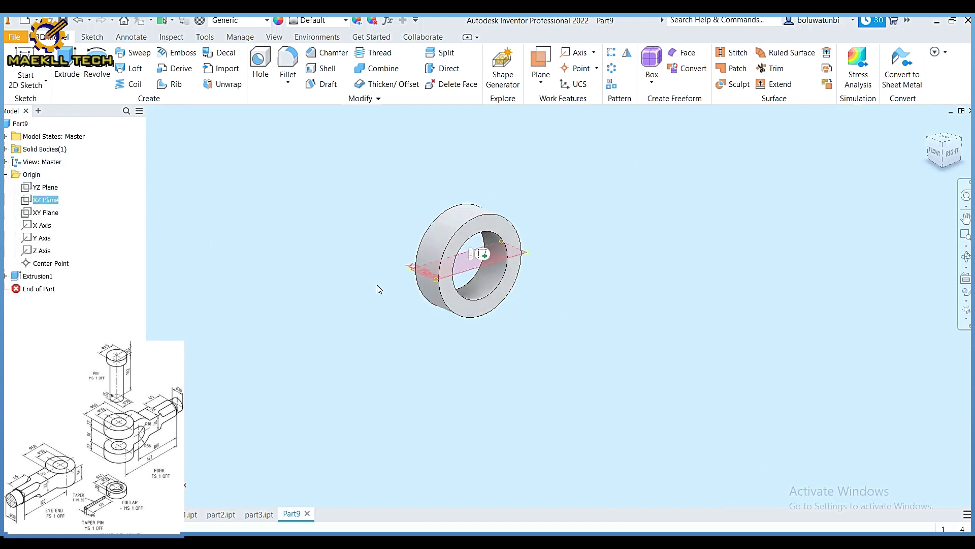
{"action": "left_click", "coordinate": [483, 254]}
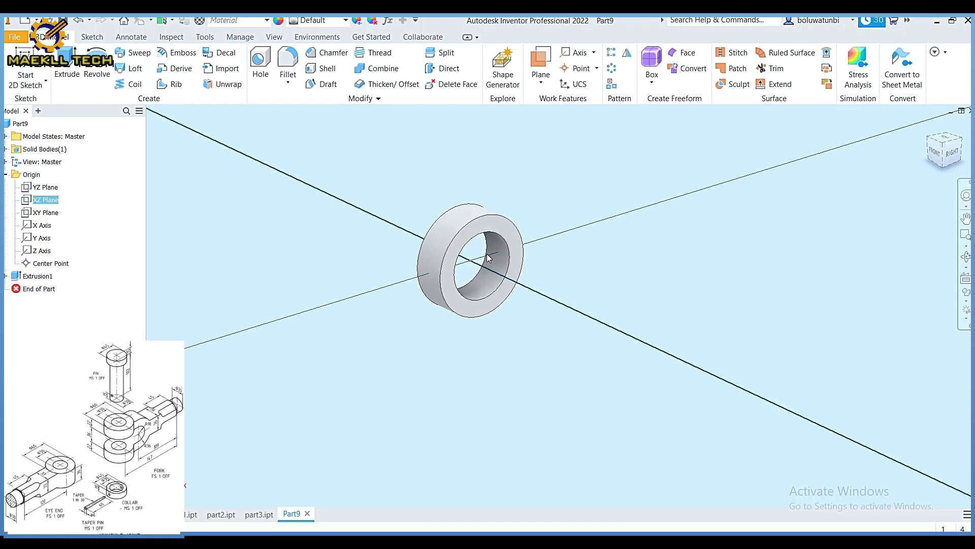
{"action": "left_click", "coordinate": [291, 528]}
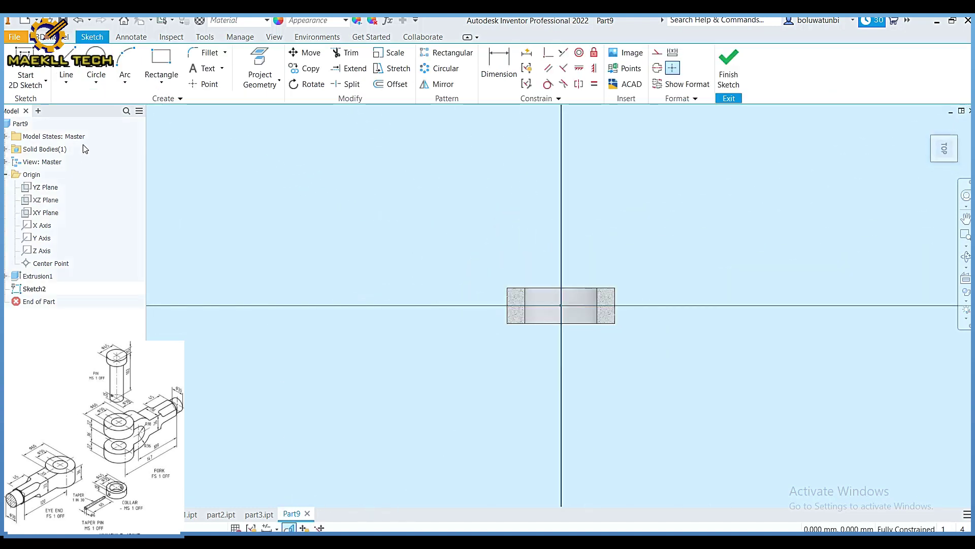
{"action": "key", "text": "c"}
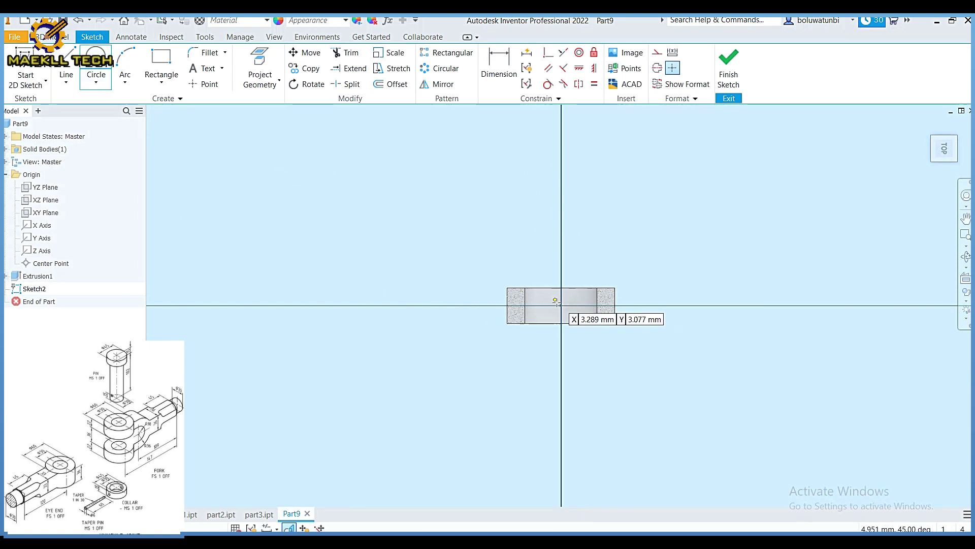
{"action": "left_click", "coordinate": [561, 306]}
{"action": "type", "text": "6"}
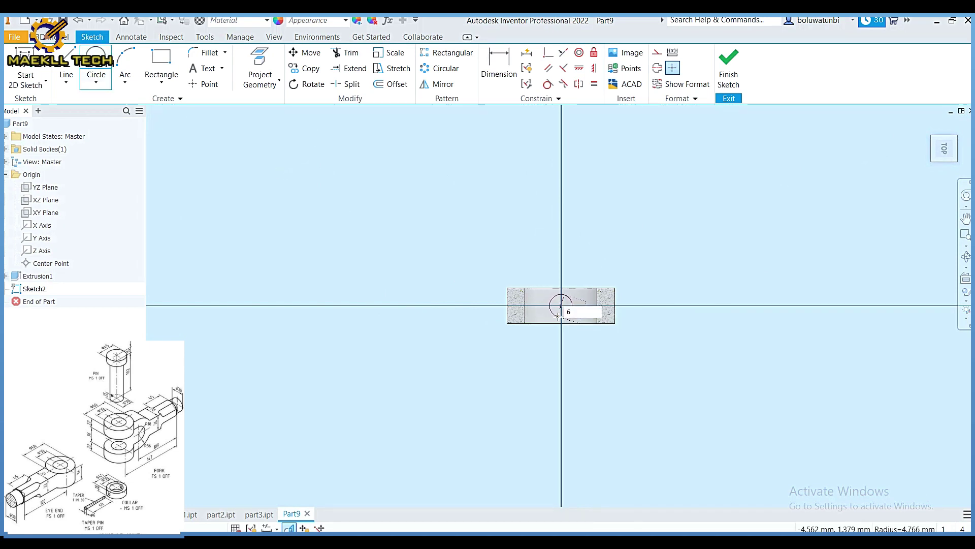
{"action": "key", "text": "Return"}
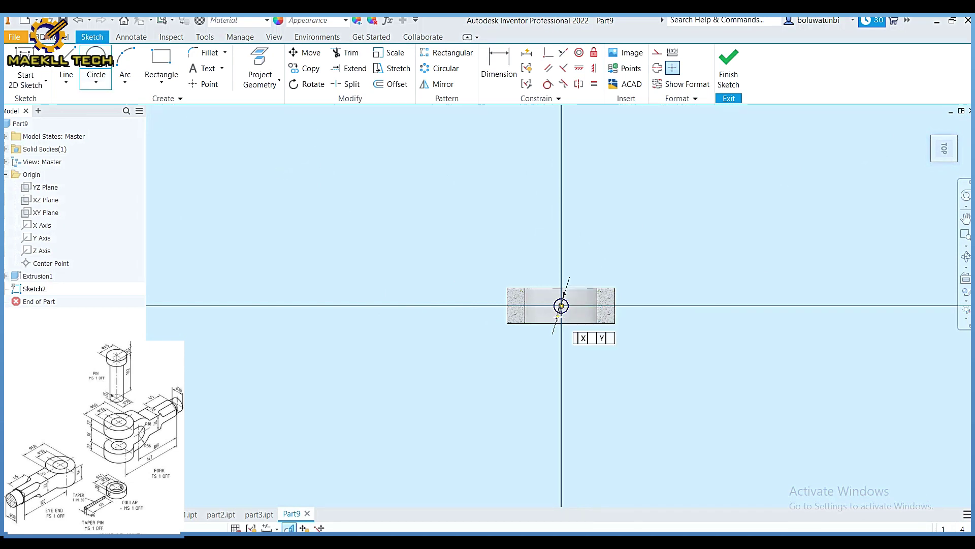
Finish the sketch and extrude the 6 mm circle as a symmetric Through All cut across the collar
{"action": "left_click", "coordinate": [728, 64]}
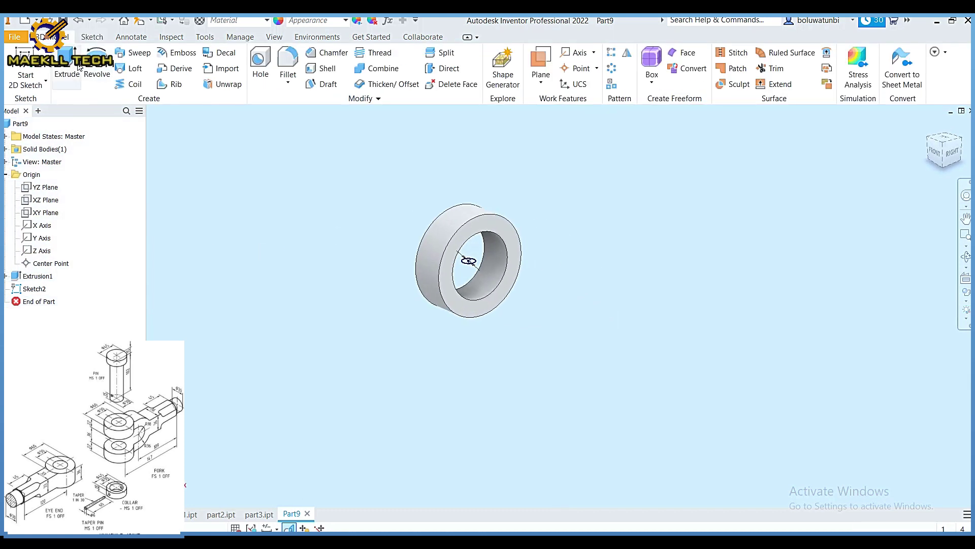
{"action": "left_click", "coordinate": [67, 74]}
{"action": "left_click", "coordinate": [191, 220]}
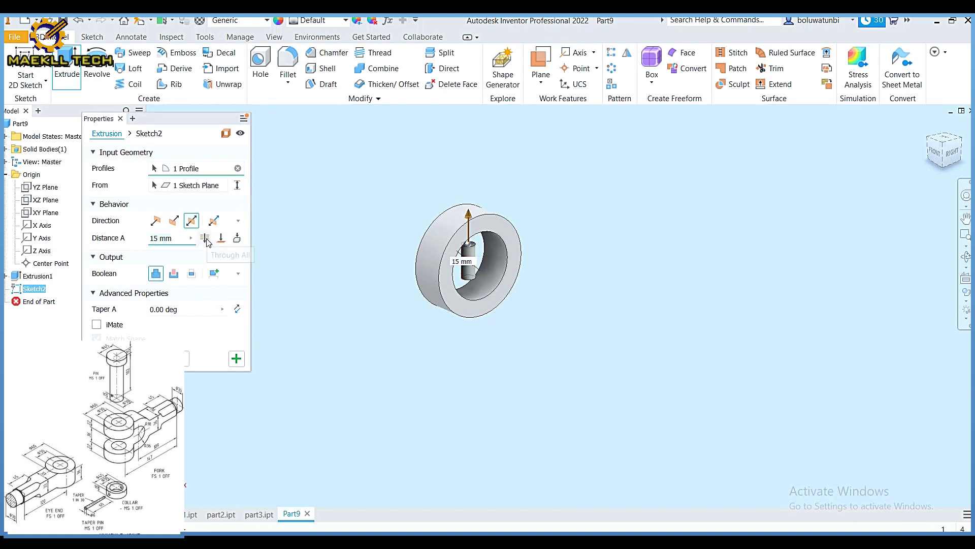
{"action": "left_click", "coordinate": [205, 241]}
{"action": "left_click", "coordinate": [174, 273]}
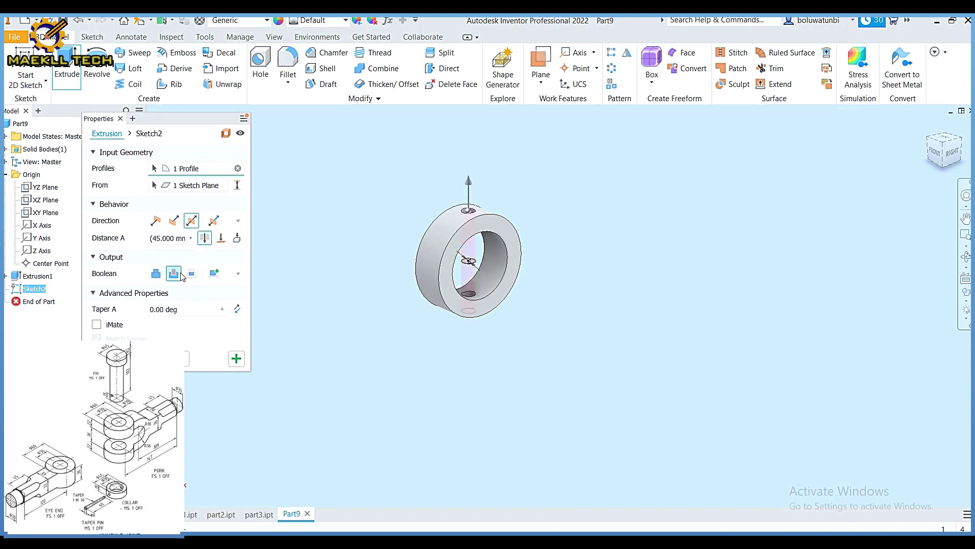
{"action": "left_click", "coordinate": [125, 359]}
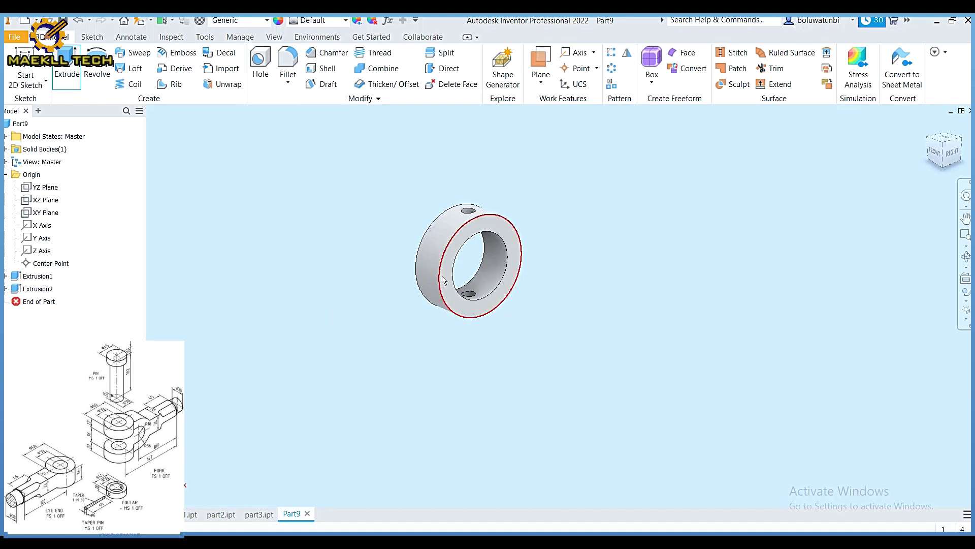
Apply the Galvanized appearance to the collar
{"action": "left_click", "coordinate": [345, 20]}
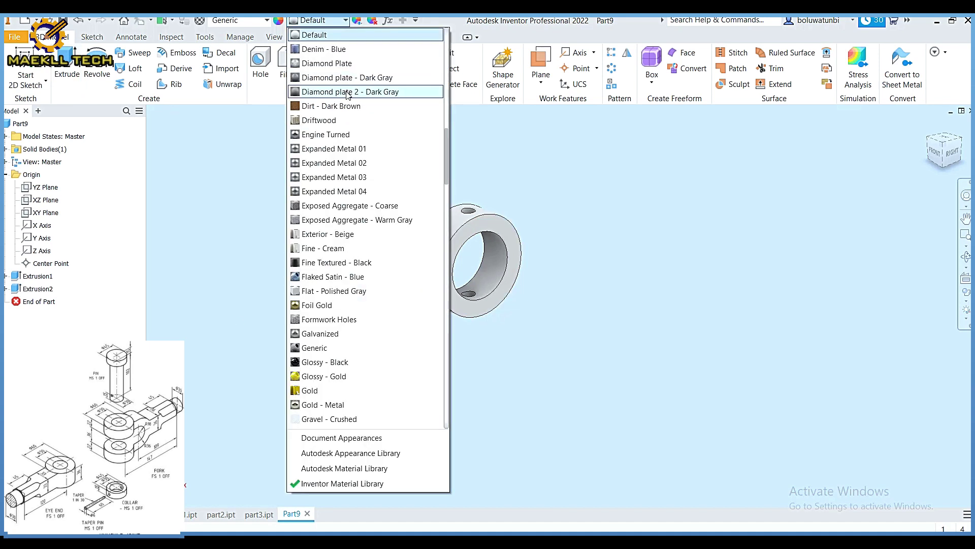
{"action": "left_click", "coordinate": [320, 333]}
{"action": "scroll", "coordinate": [399, 305], "scroll_direction": "down", "scroll_amount": 3}
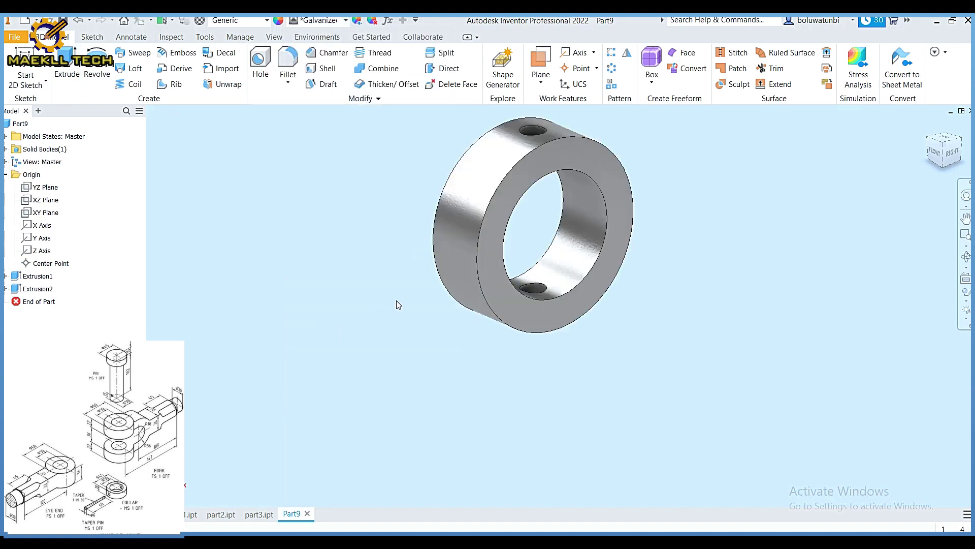
Save the collar in the project workspace as part4, and create a new metric part from the Standard (mm).ipt template
{"action": "key", "text": "ctrl+s"}
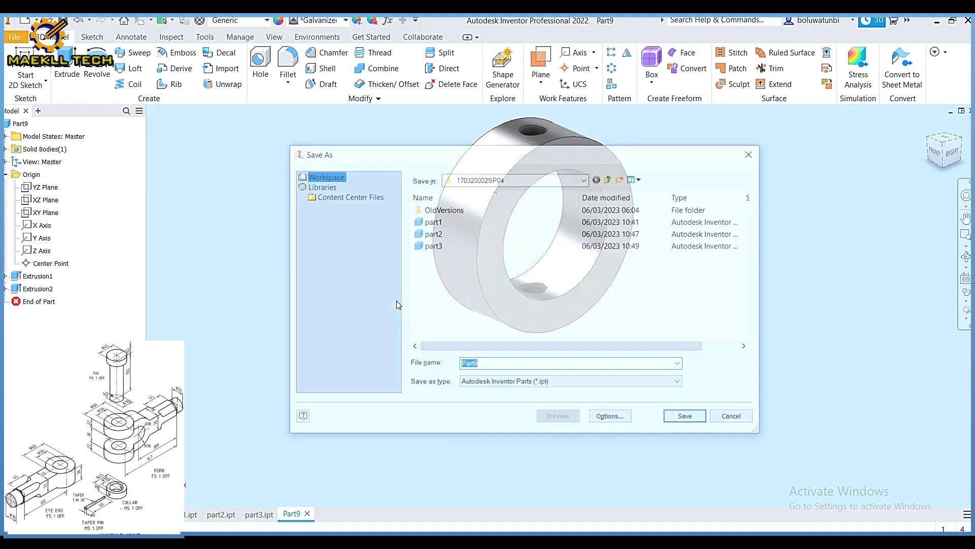
{"action": "type", "text": "part4"}
{"action": "key", "text": "Return"}
{"action": "key", "text": "ctrl+n"}
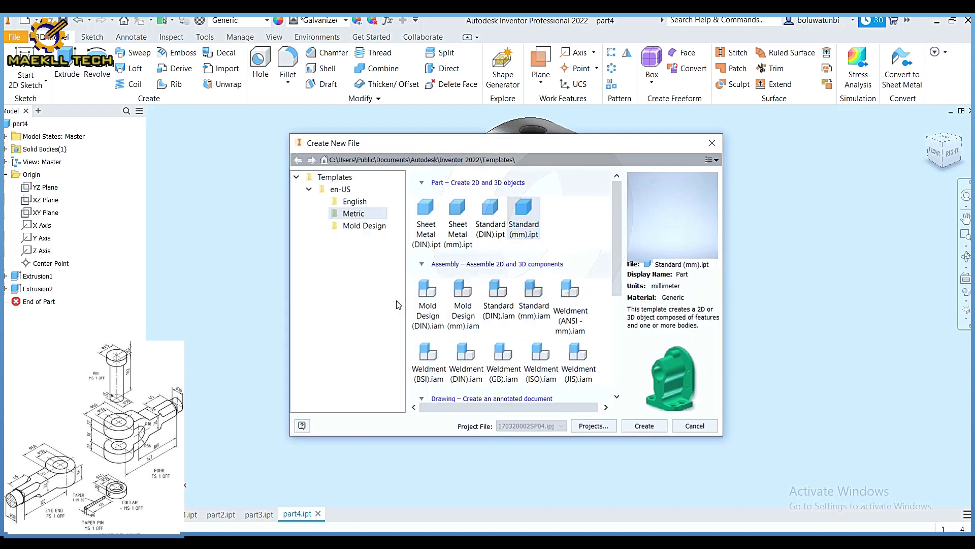
{"action": "left_click", "coordinate": [644, 427]}
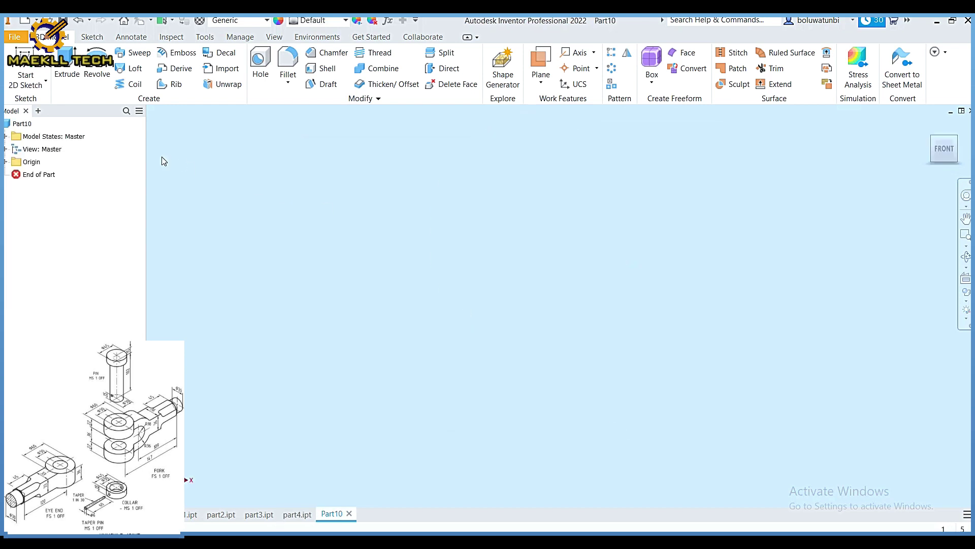
Sketch a 6 mm diameter circle at the origin on the XZ plane for the taper pin, and finish the sketch
{"action": "left_click", "coordinate": [25, 59]}
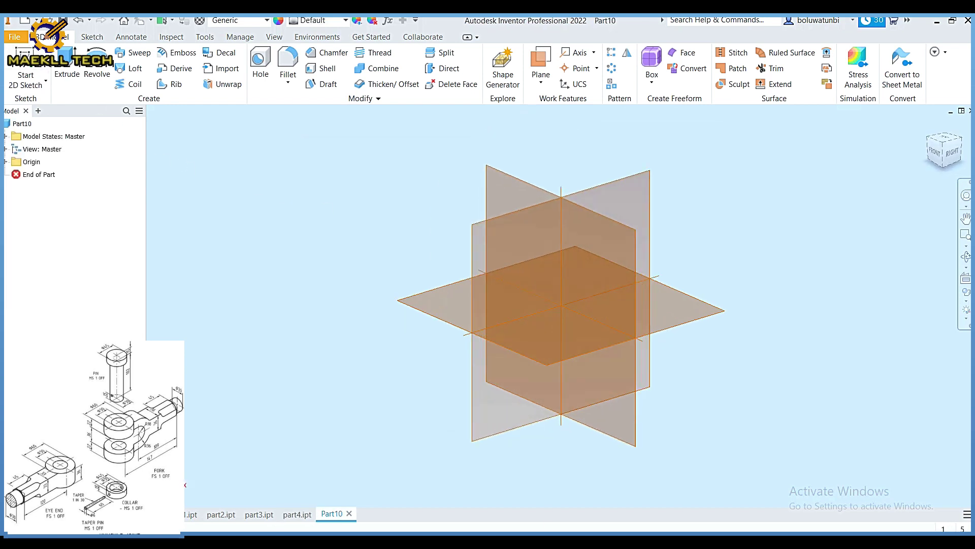
{"action": "left_click", "coordinate": [526, 353]}
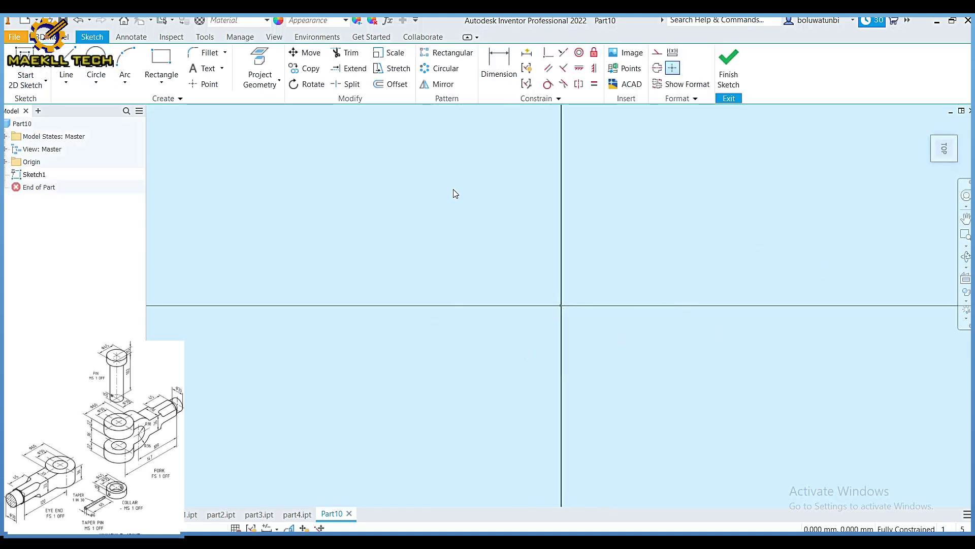
{"action": "left_click", "coordinate": [96, 66]}
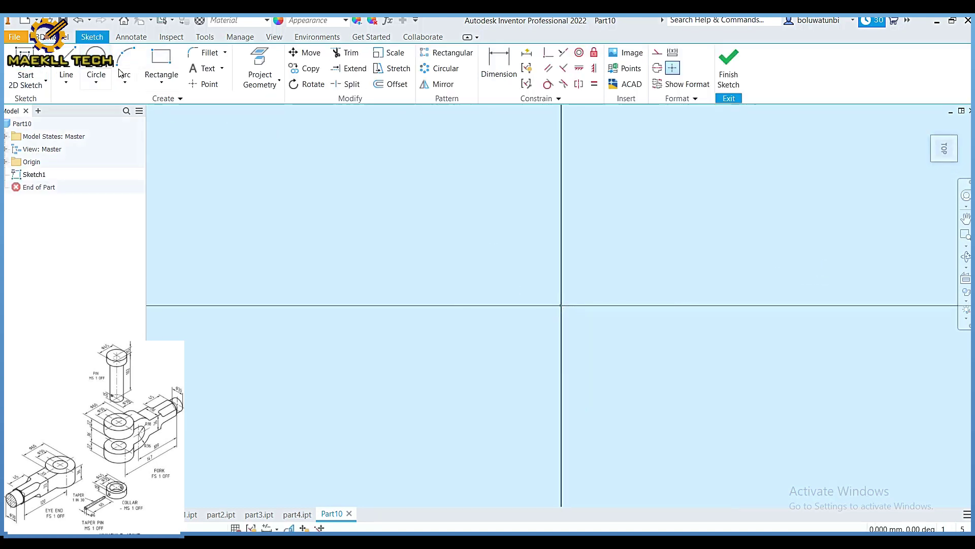
{"action": "left_click", "coordinate": [561, 305]}
{"action": "type", "text": "6"}
{"action": "key", "text": "Return"}
{"action": "left_click", "coordinate": [722, 74]}
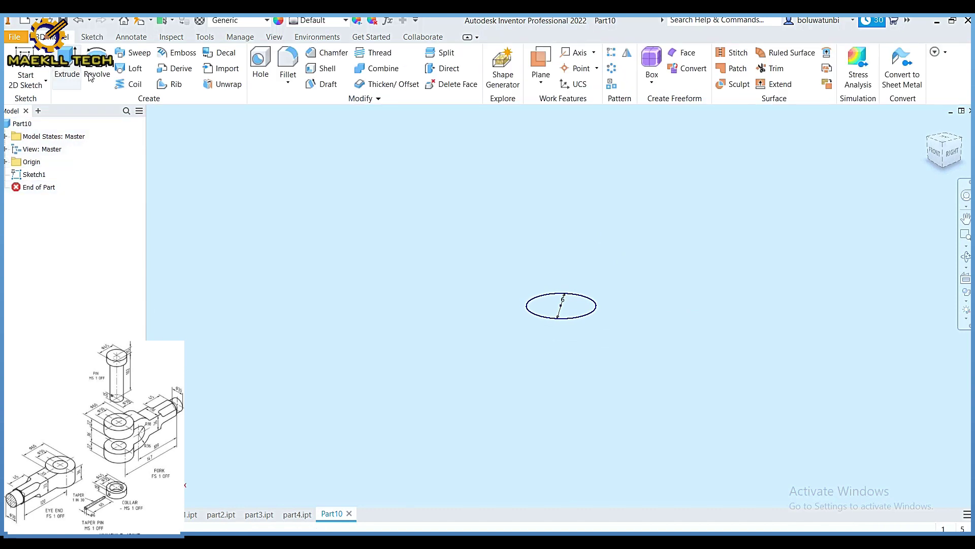
Extrude the 6 mm circle 60 mm to form the taper pin's body
{"action": "left_click", "coordinate": [67, 66]}
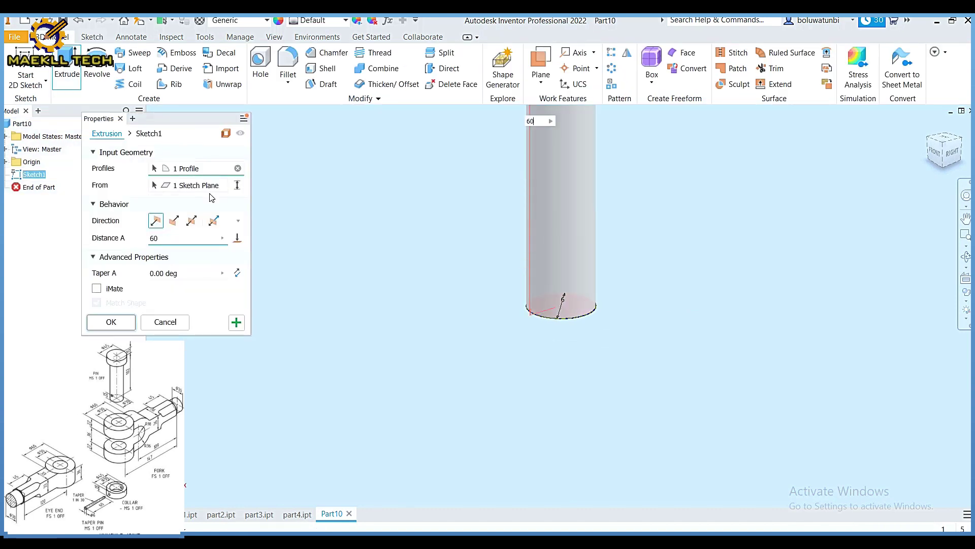
{"action": "key", "text": "Return"}
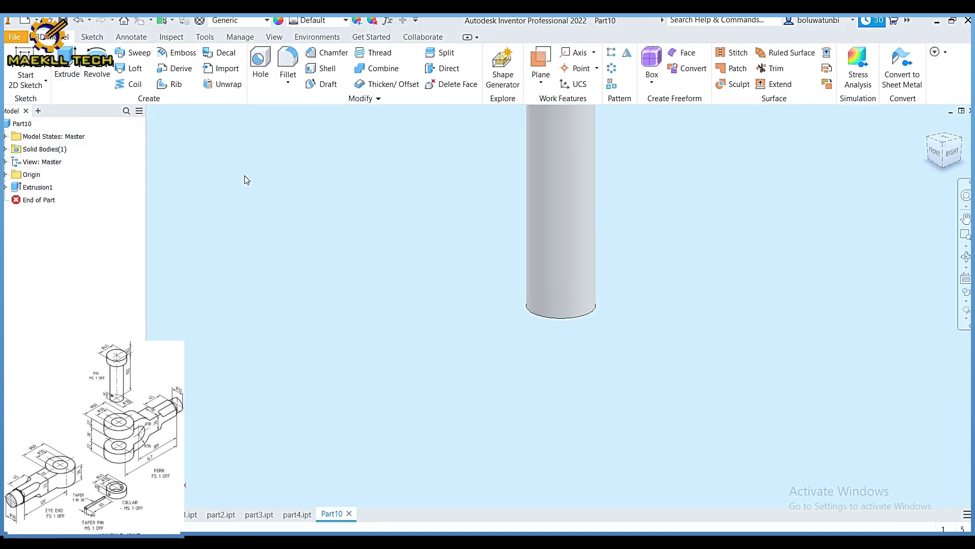
{"action": "left_click", "coordinate": [942, 146]}
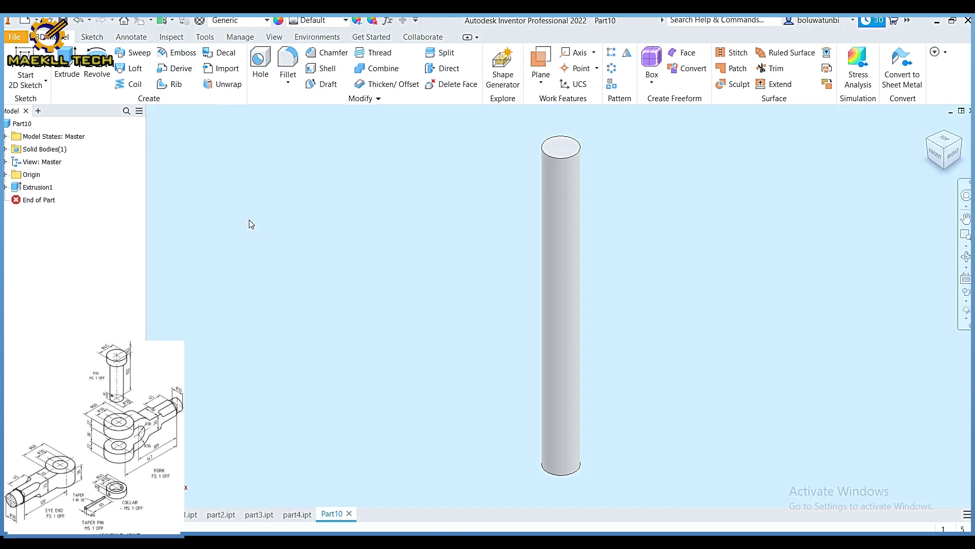
Save the taper pin in the project workspace as part5 without replacing the existing part4 file
{"action": "key", "text": "ctrl+s"}
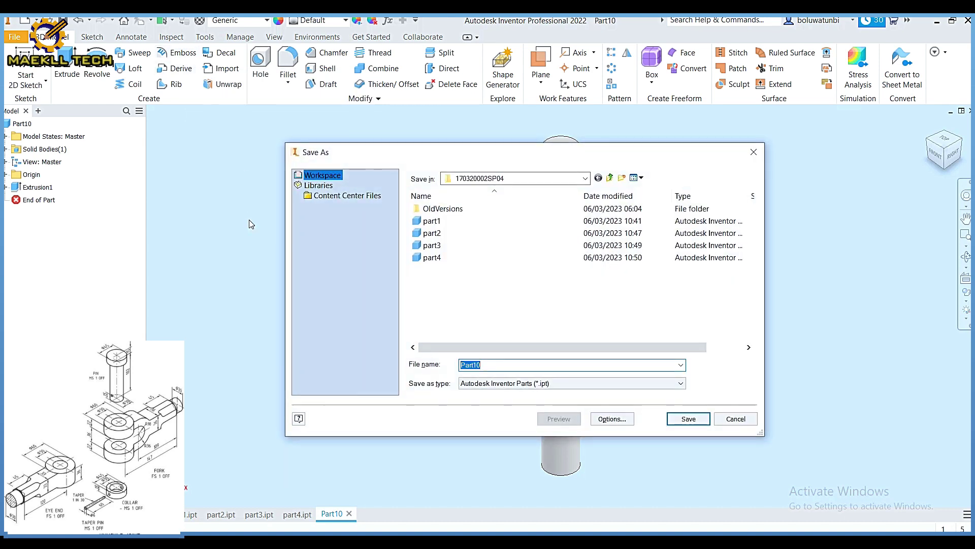
{"action": "type", "text": "part4"}
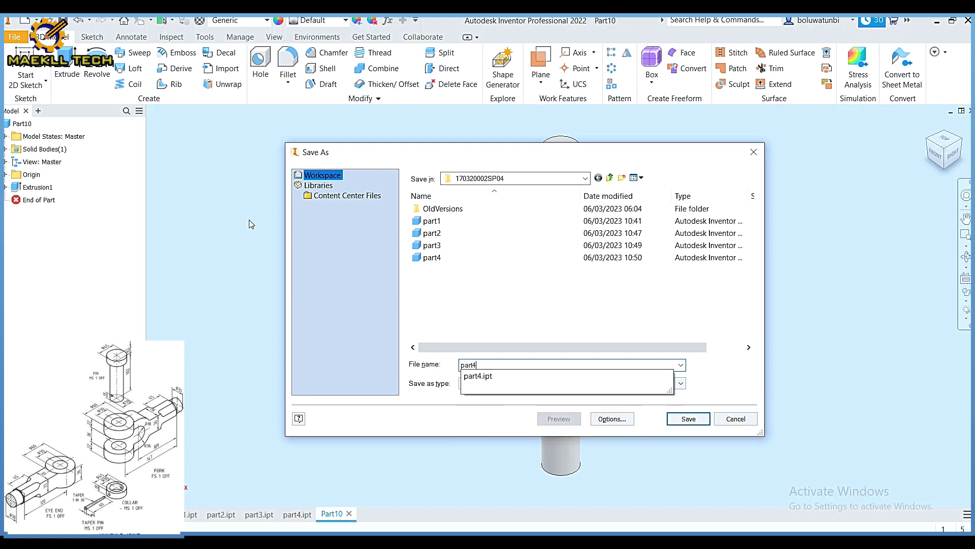
{"action": "key", "text": "Return"}
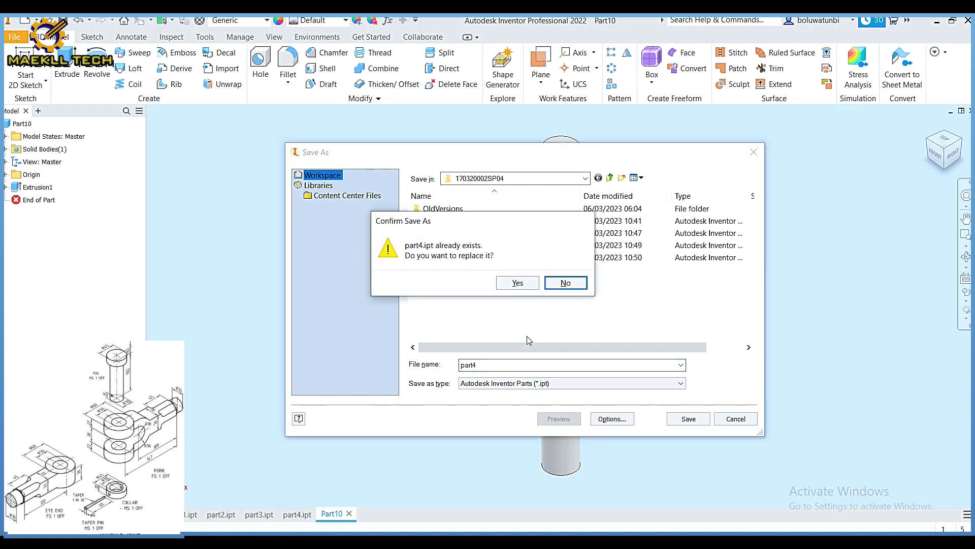
{"action": "left_click", "coordinate": [565, 282]}
{"action": "left_click", "coordinate": [512, 365]}
{"action": "key", "text": "BackSpace"}
{"action": "type", "text": "5"}
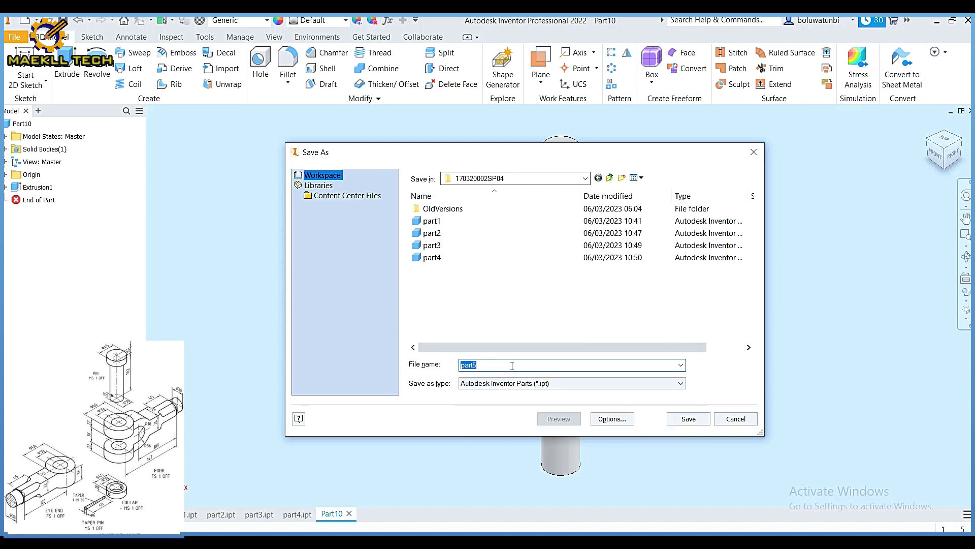
{"action": "key", "text": "Return"}
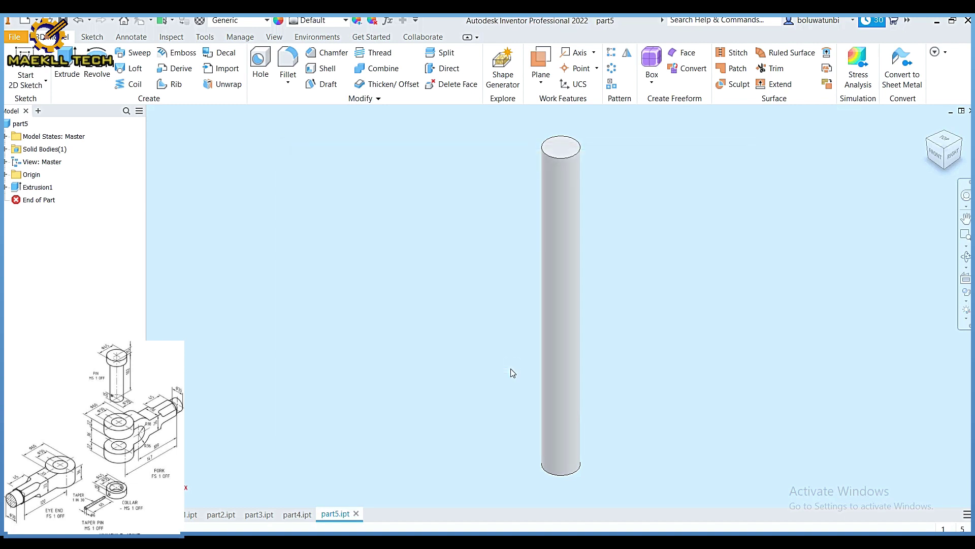
{"action": "scroll", "coordinate": [511, 371], "scroll_direction": "down", "scroll_amount": 3}
{"action": "scroll", "coordinate": [510, 369], "scroll_direction": "up", "scroll_amount": 2}
{"action": "middle_click_drag", "start_coordinate": [510, 367], "coordinate": [429, 379]}
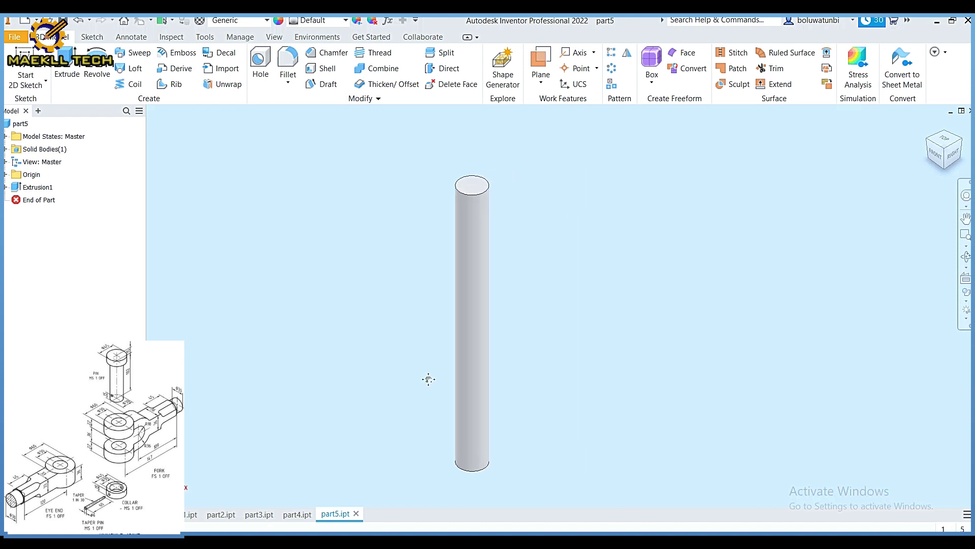